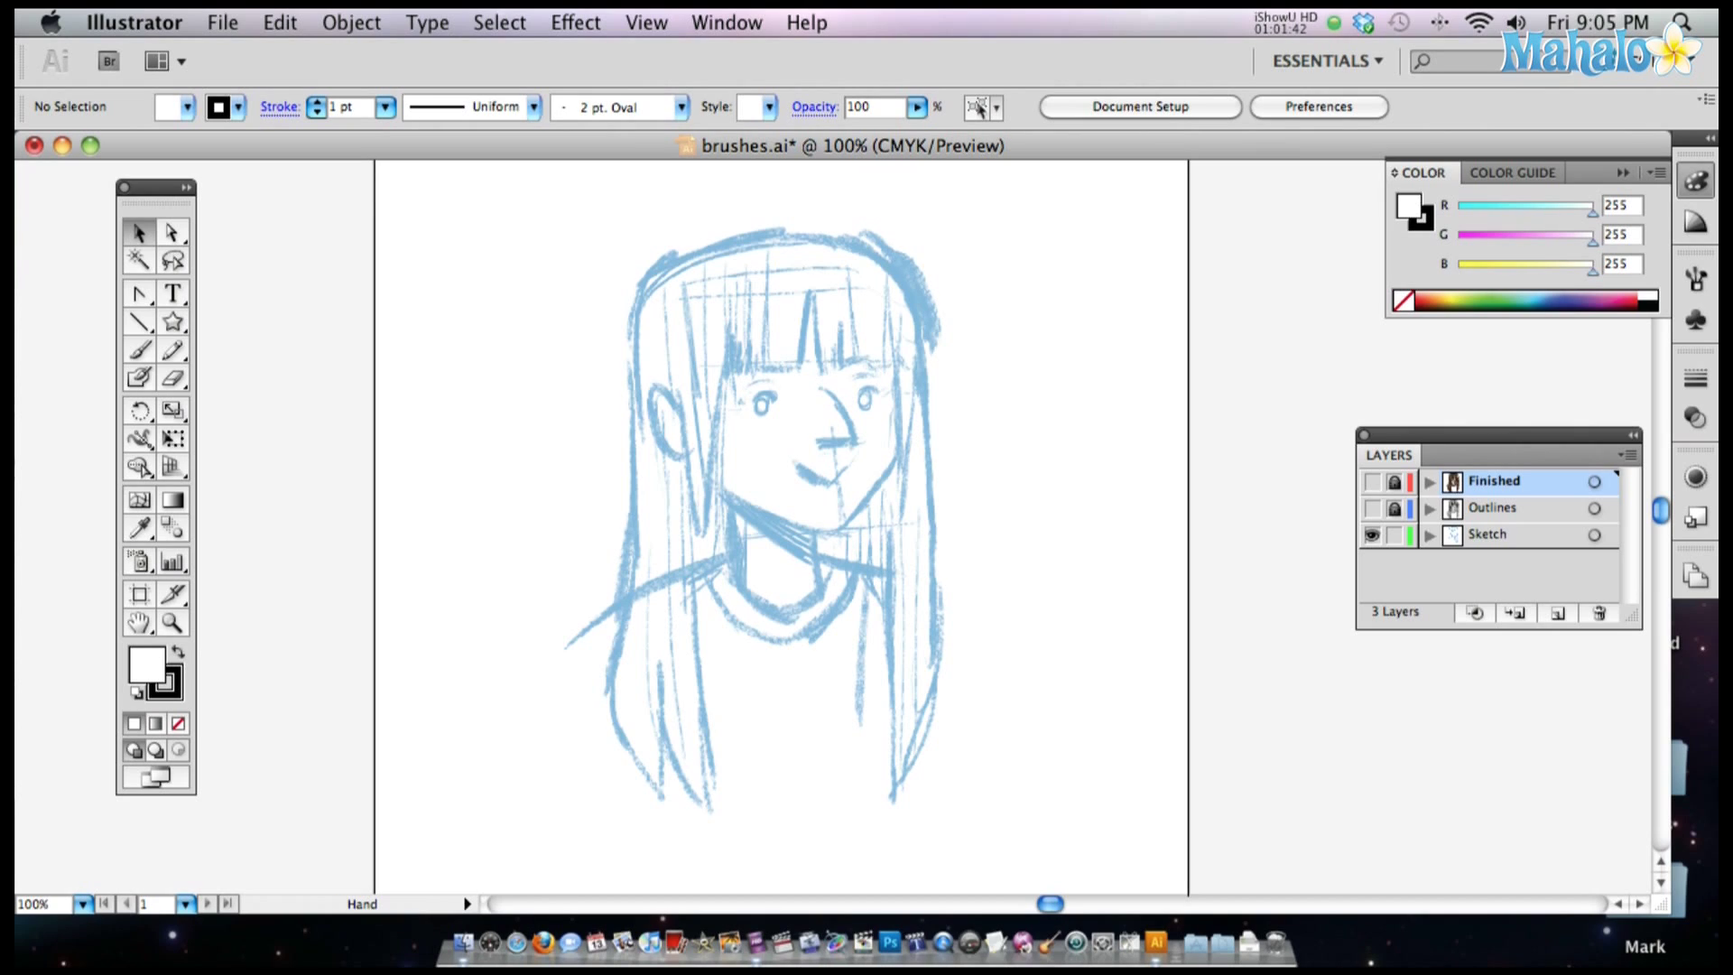
Trace the hair outline on the Sketch layer with the Pen tool, from the crown down the ear side to shoulder height.
{"action": "left_click_drag", "start_coordinate": [1021, 406], "coordinate": [1066, 417]}
{"action": "left_click_drag", "start_coordinate": [1054, 489], "coordinate": [992, 489]}
{"action": "left_click", "coordinate": [992, 489]}
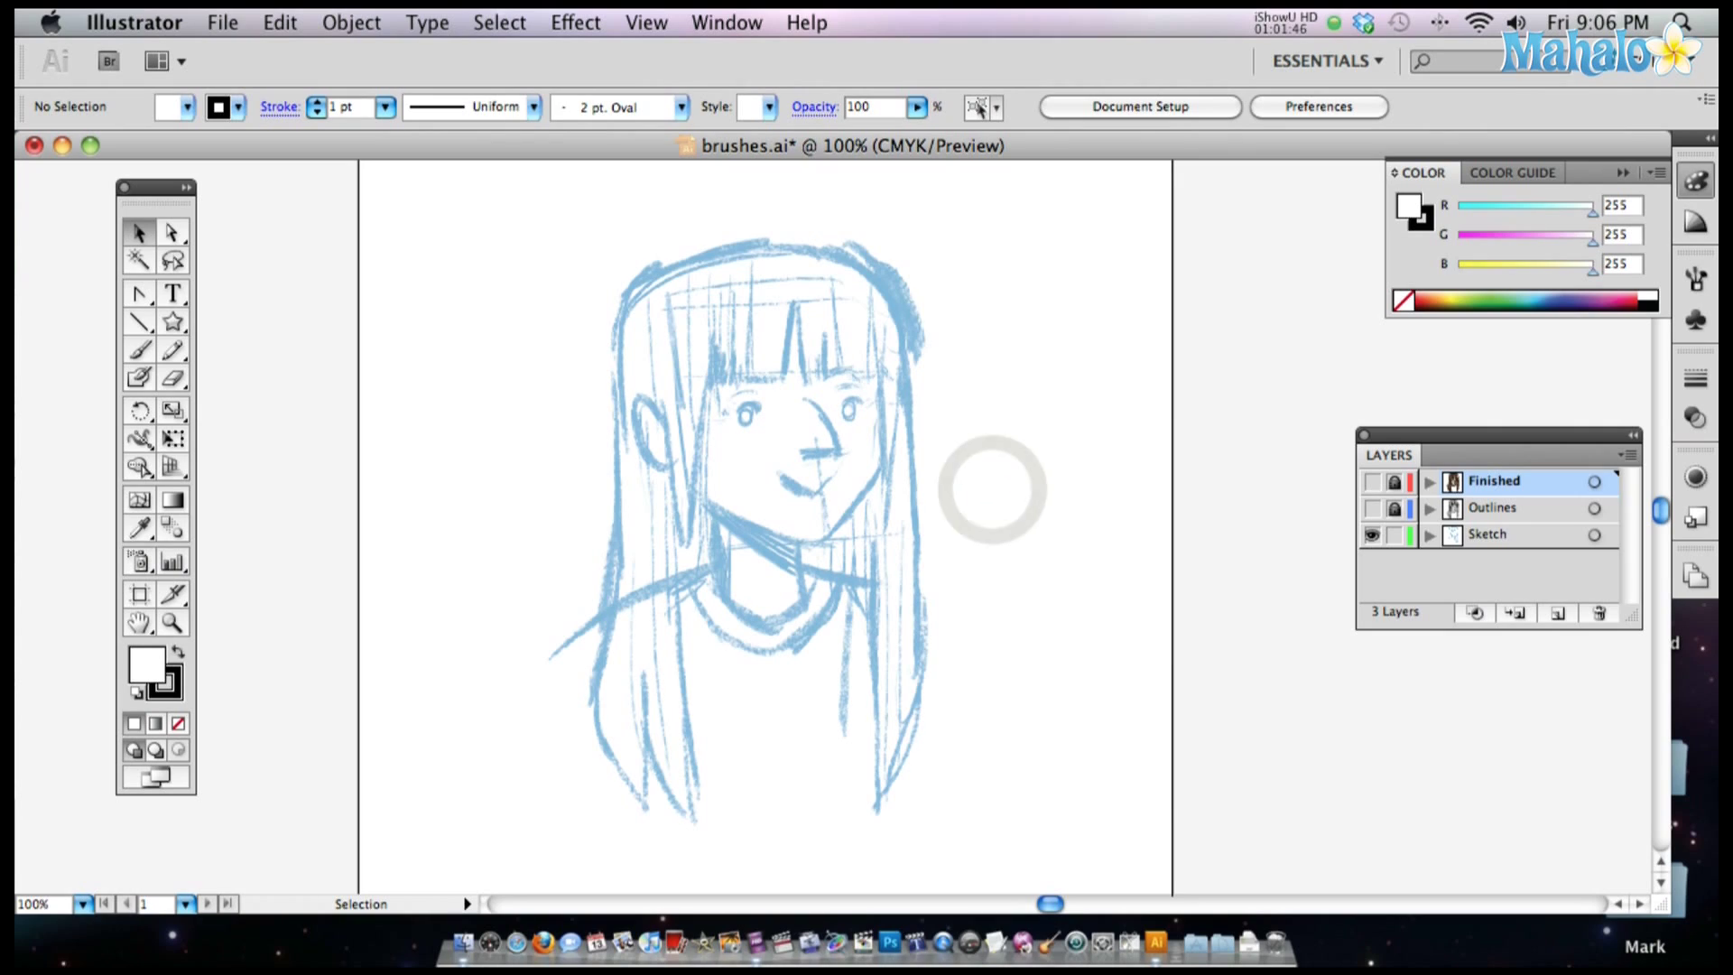
{"action": "left_click", "coordinate": [1398, 541]}
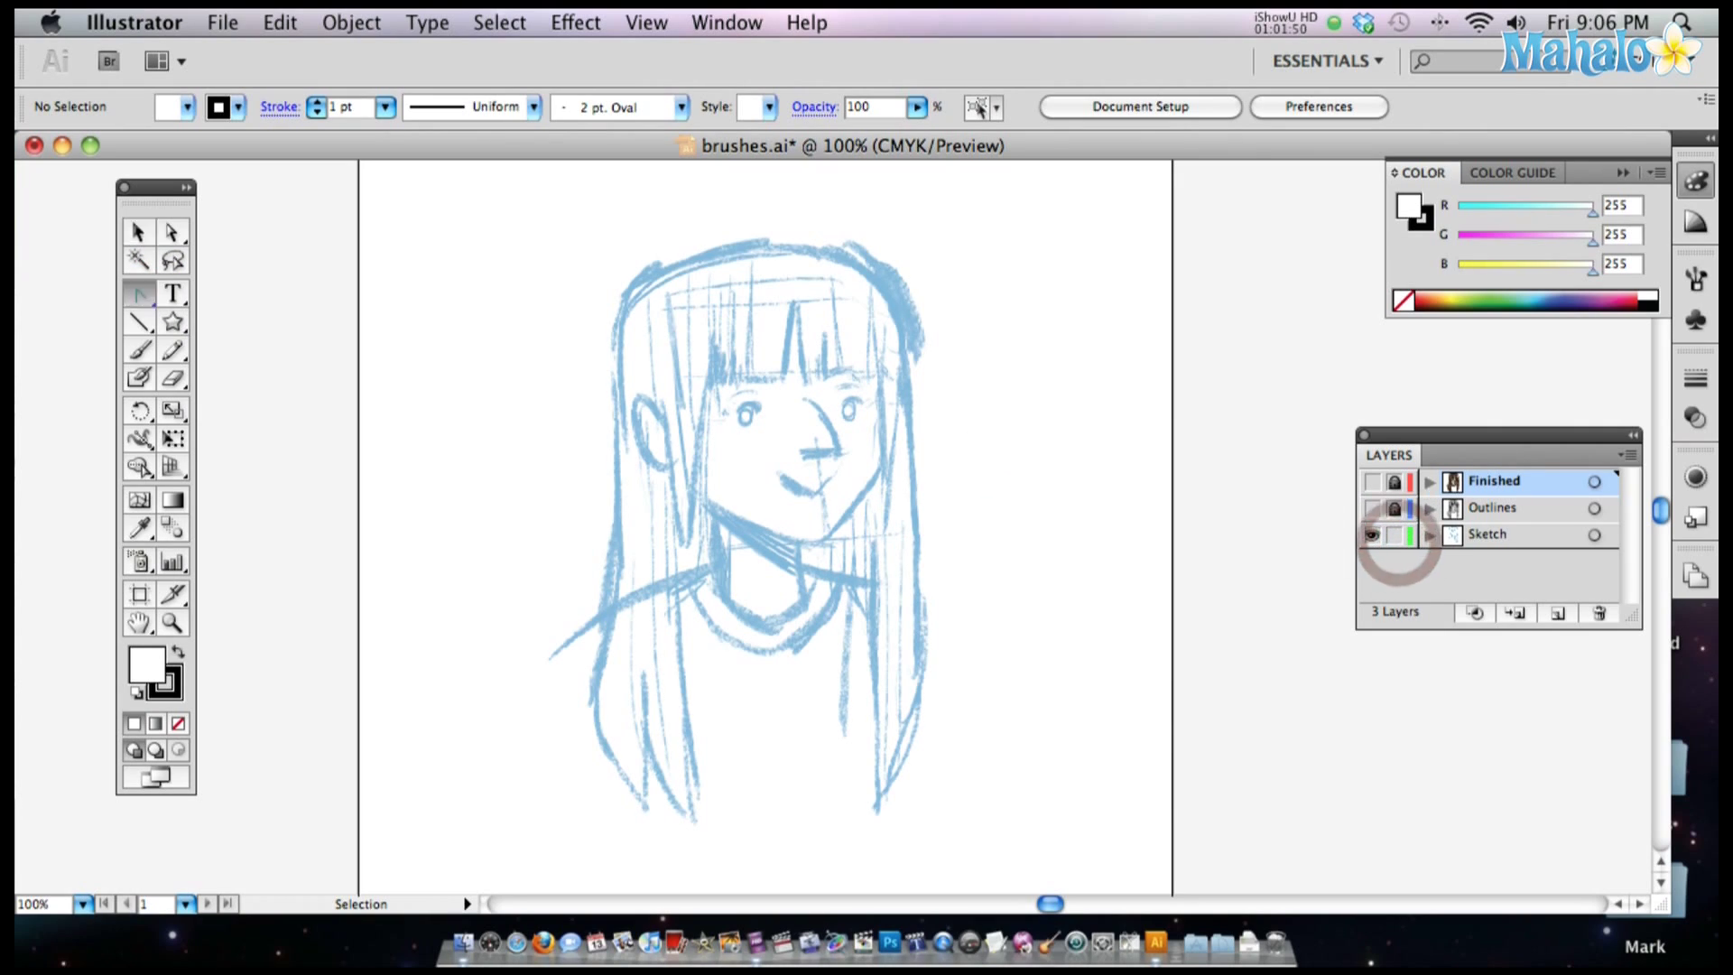
{"action": "left_click_drag", "start_coordinate": [140, 293], "coordinate": [217, 294]}
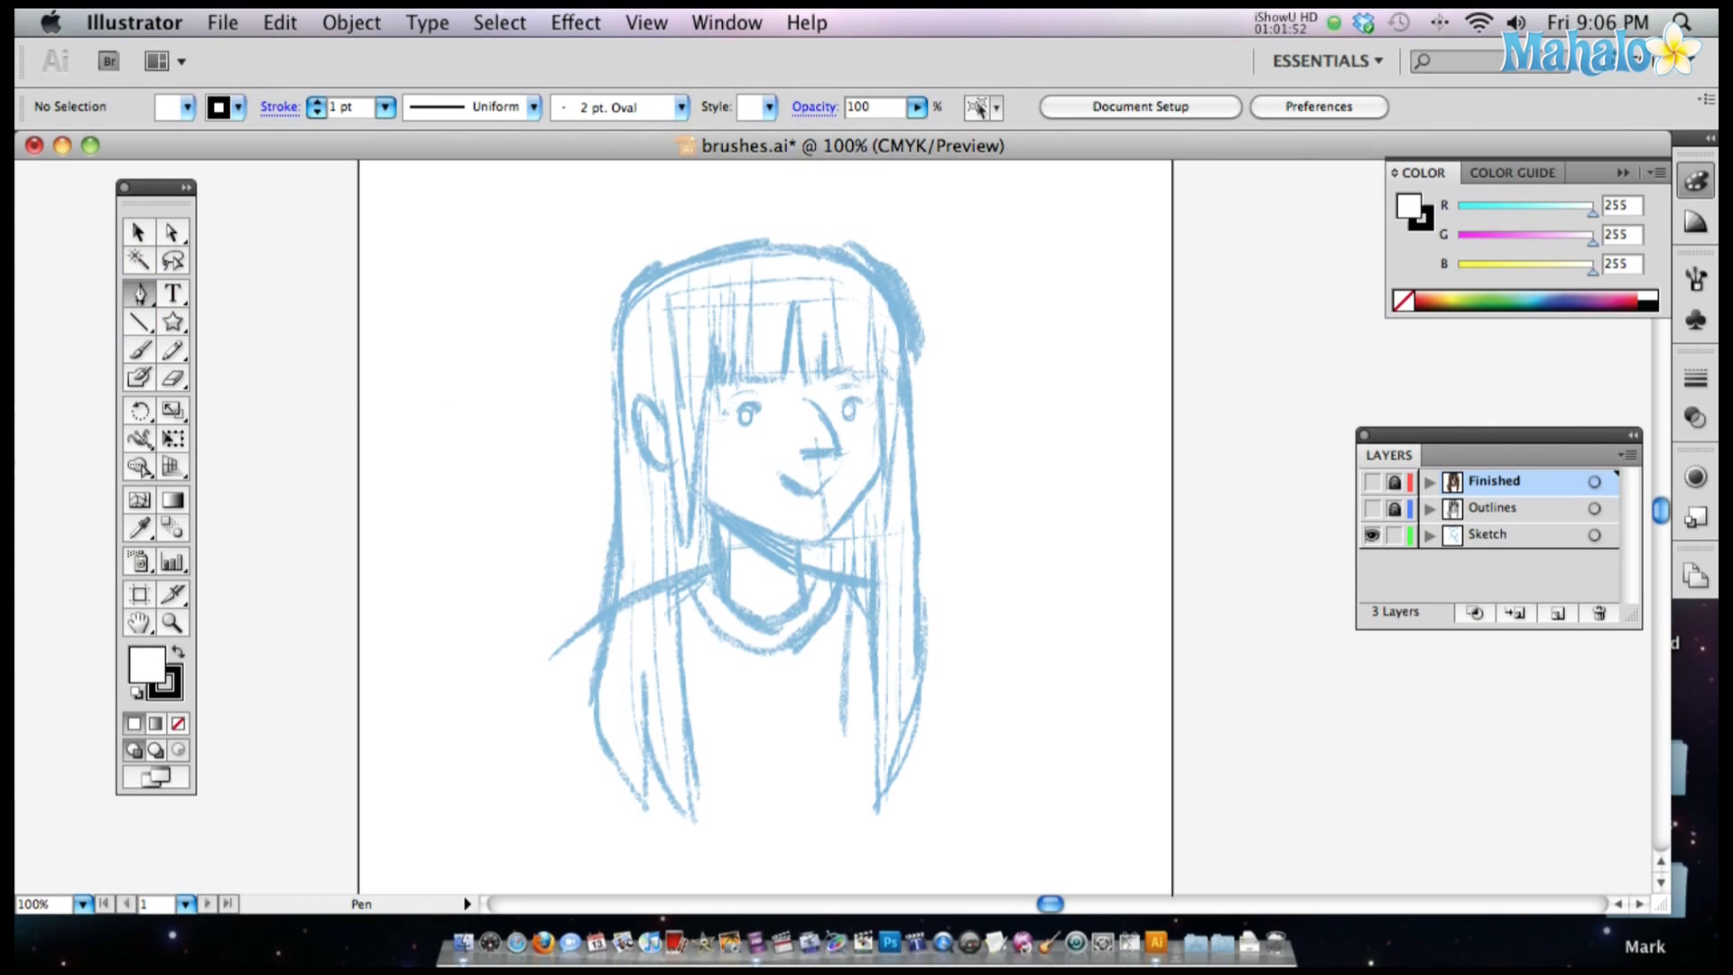
{"action": "left_click", "coordinate": [676, 266]}
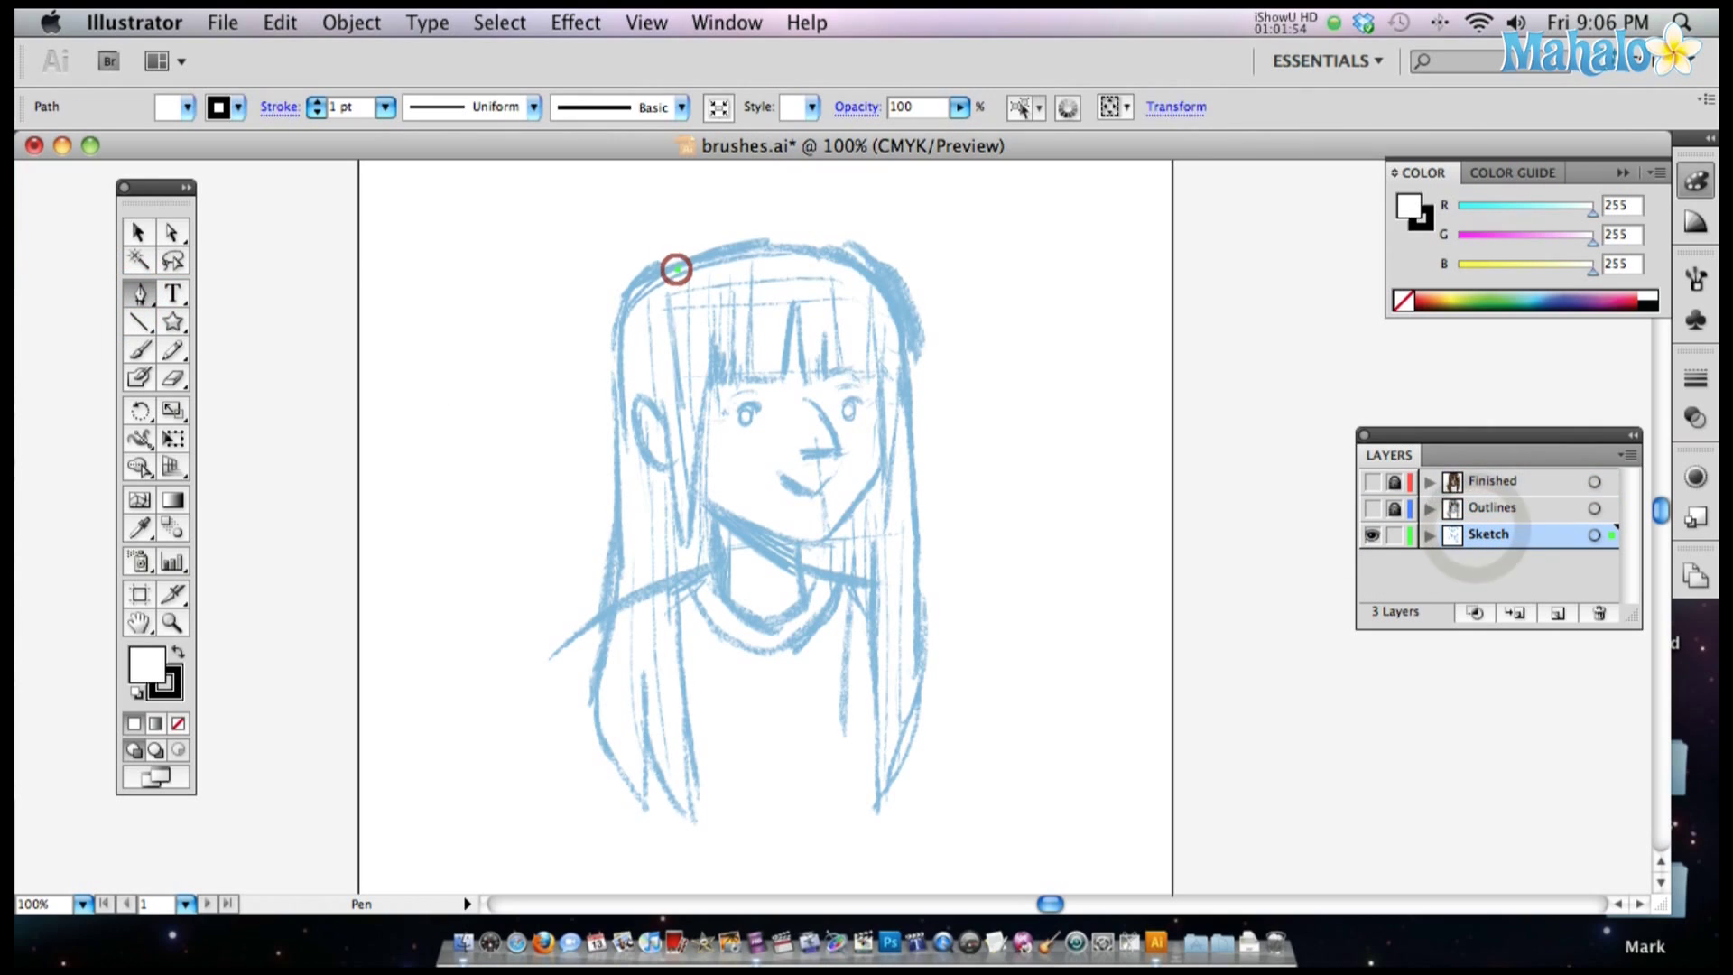
{"action": "left_click_drag", "start_coordinate": [619, 325], "coordinate": [615, 369]}
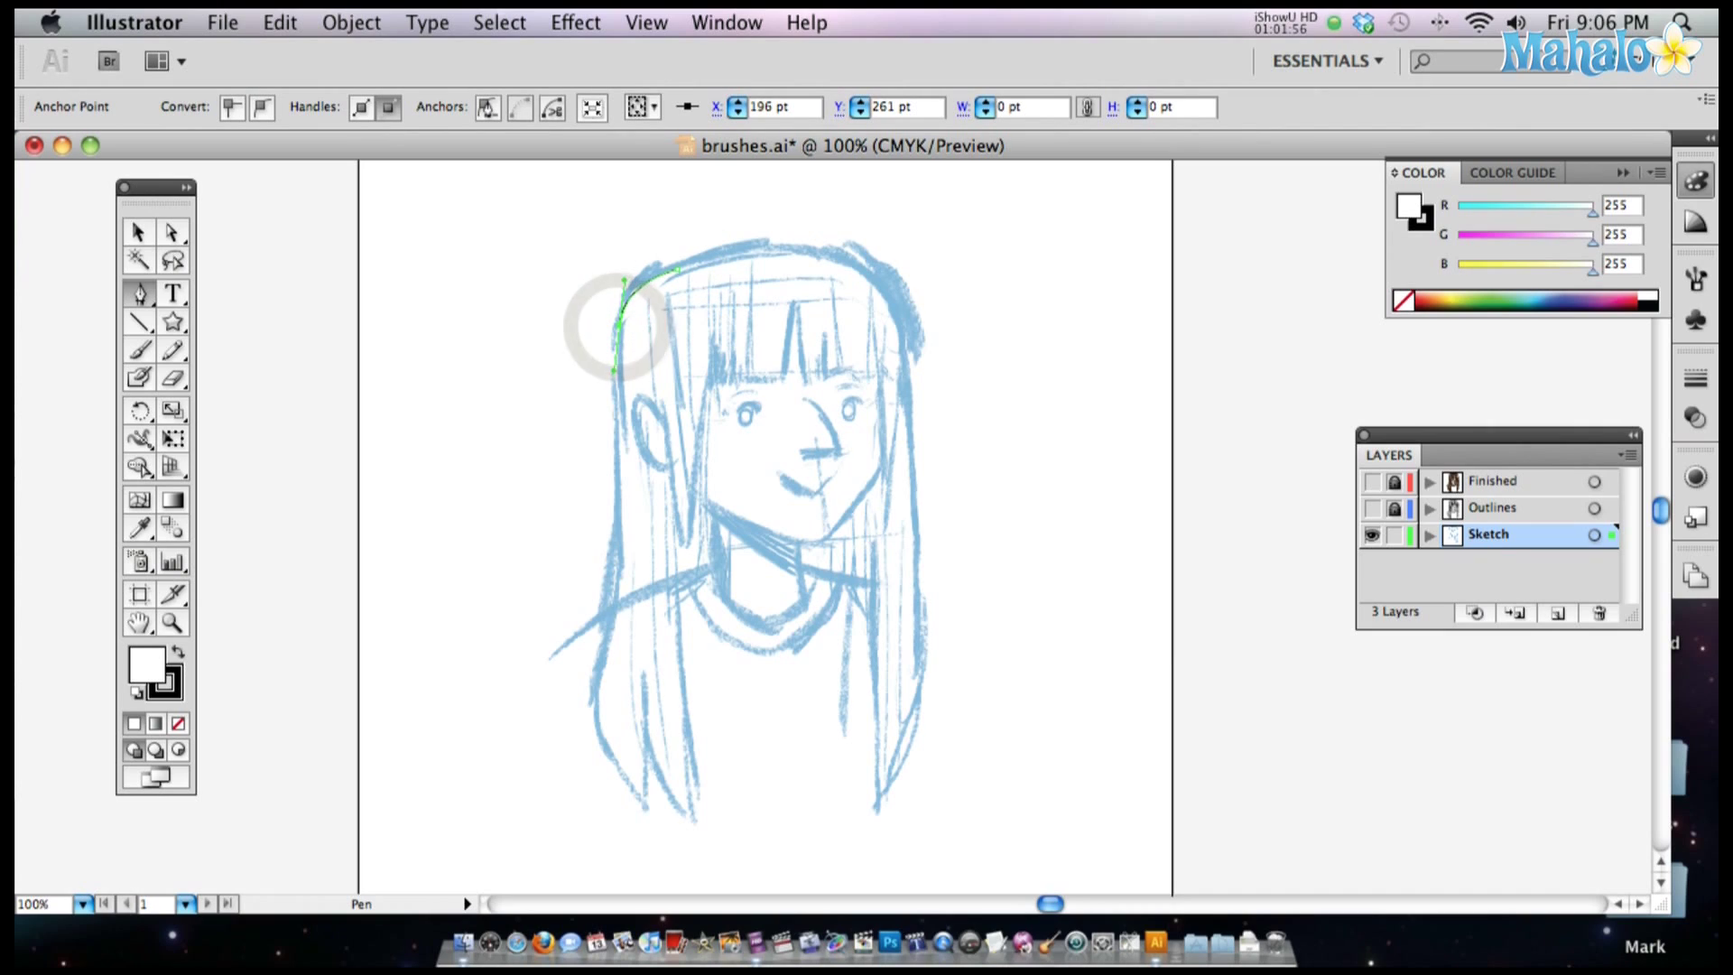
{"action": "left_click_drag", "start_coordinate": [621, 444], "coordinate": [621, 468]}
{"action": "left_click", "coordinate": [619, 570]}
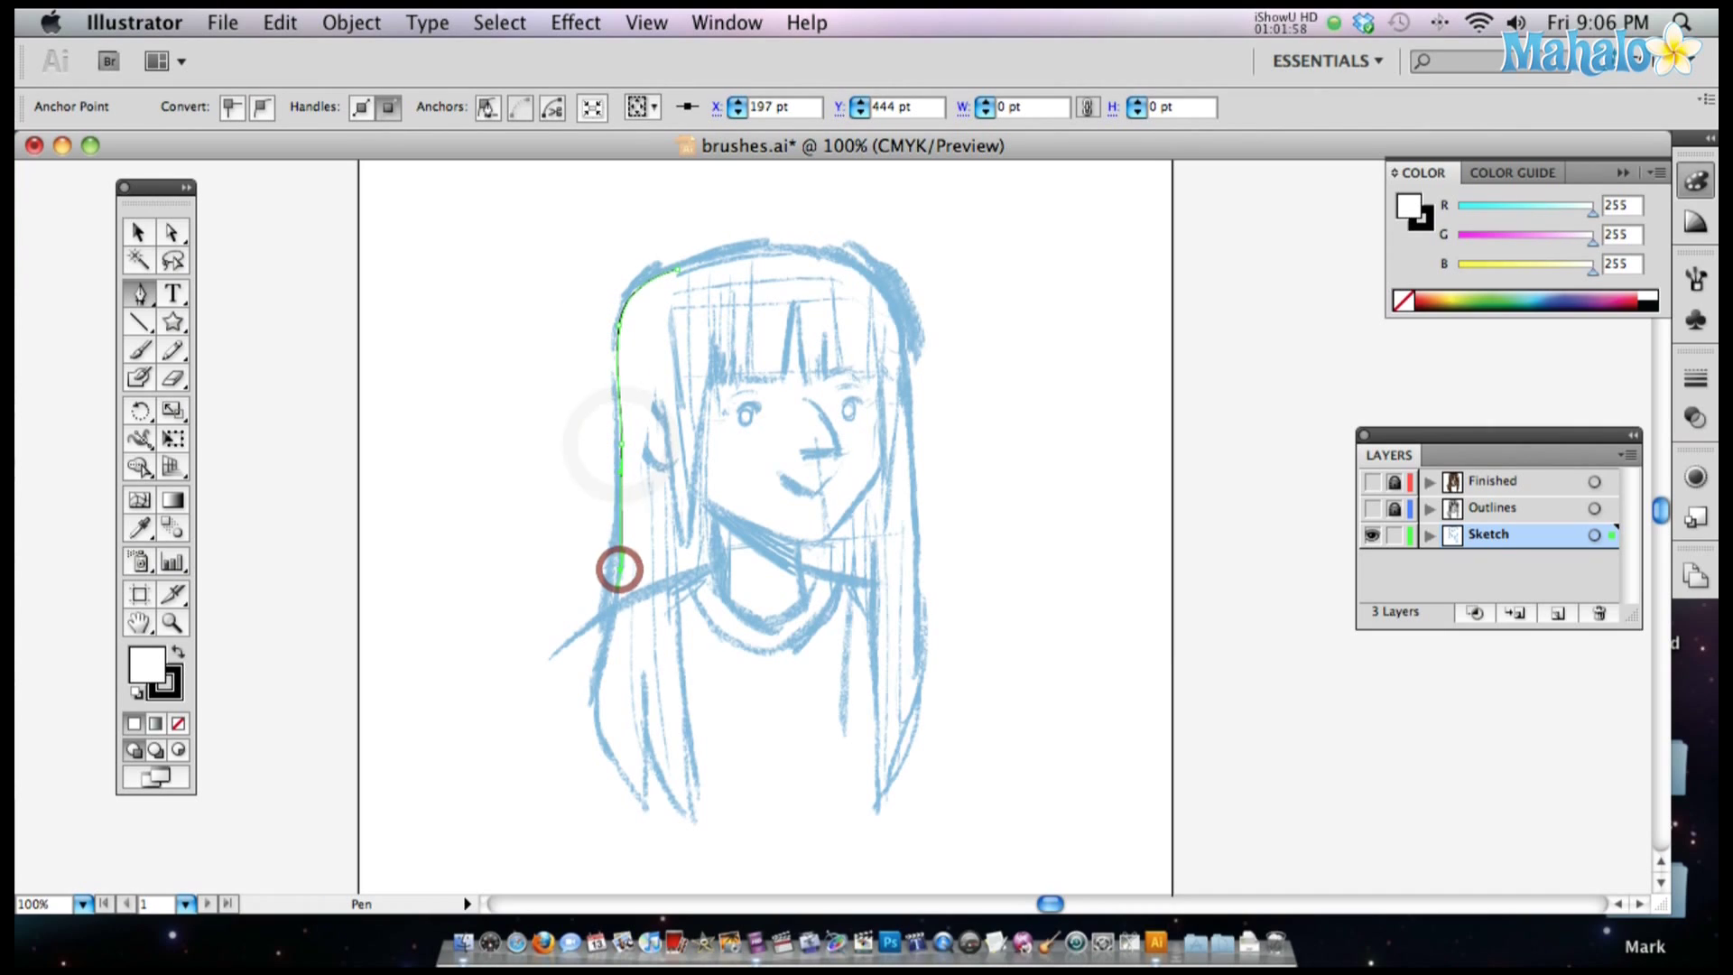
Remove the fill from the traced hair path and deselect it.
{"action": "left_click", "coordinate": [177, 723]}
{"action": "left_click", "coordinate": [140, 233]}
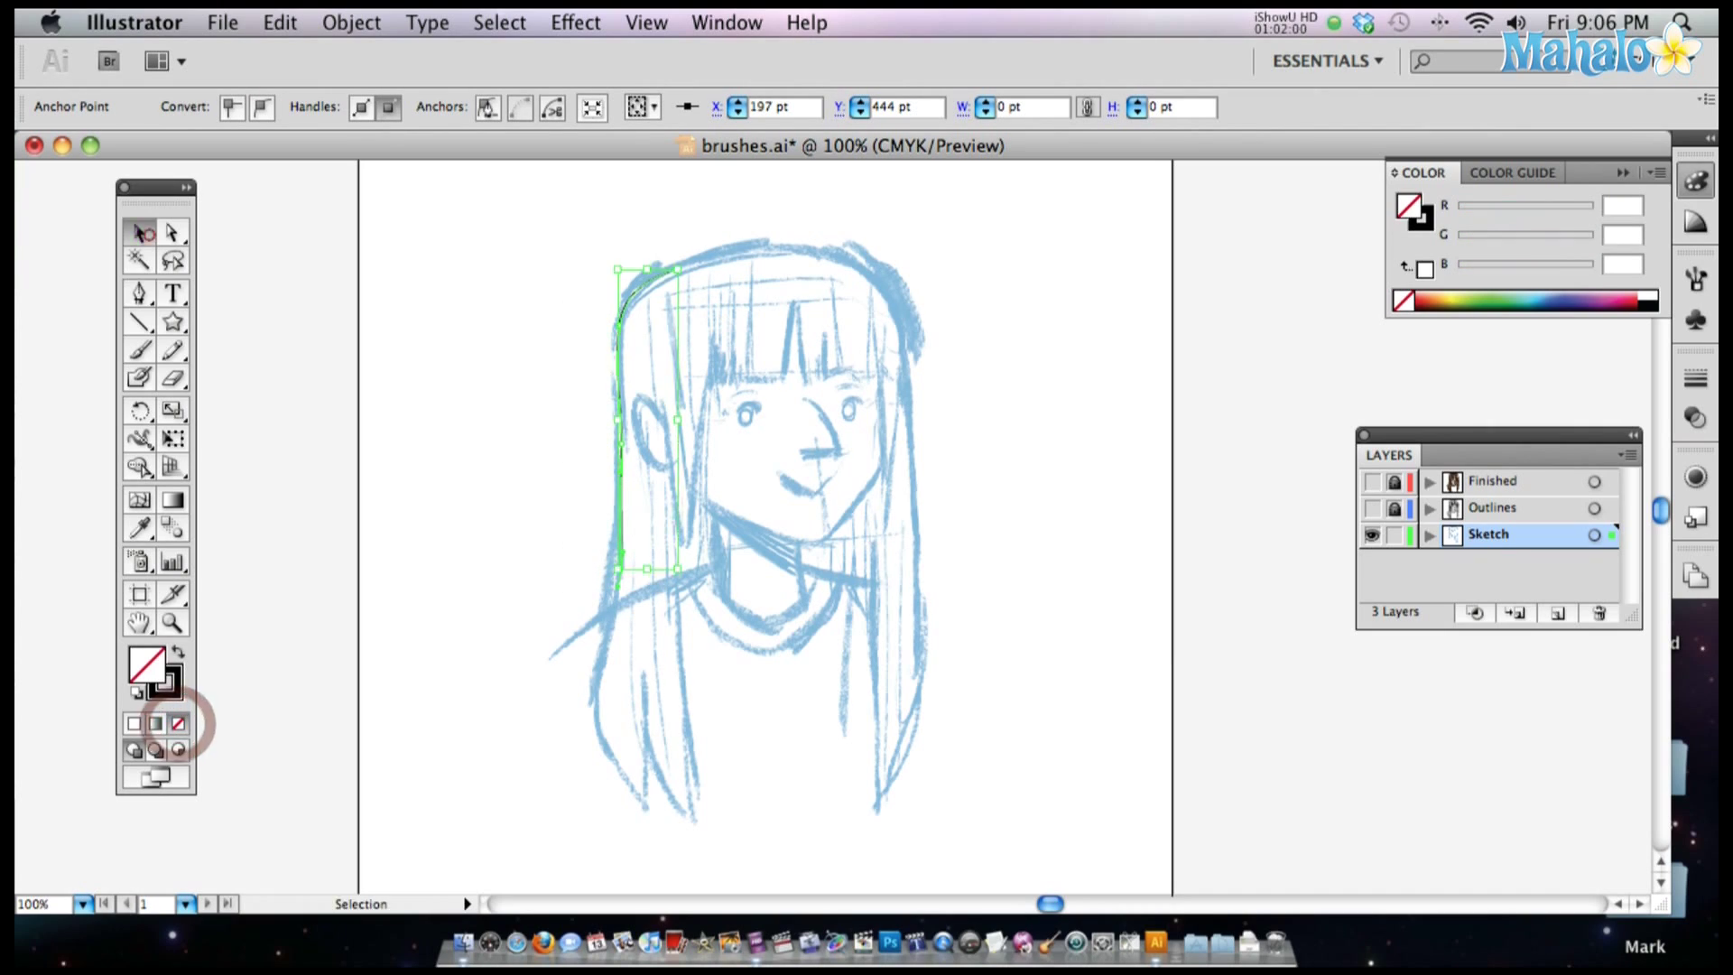
{"action": "left_click", "coordinate": [374, 236]}
Lock and hide the Sketch layer, and make the Outlines layer visible and unlocked.
{"action": "left_click", "coordinate": [1395, 538]}
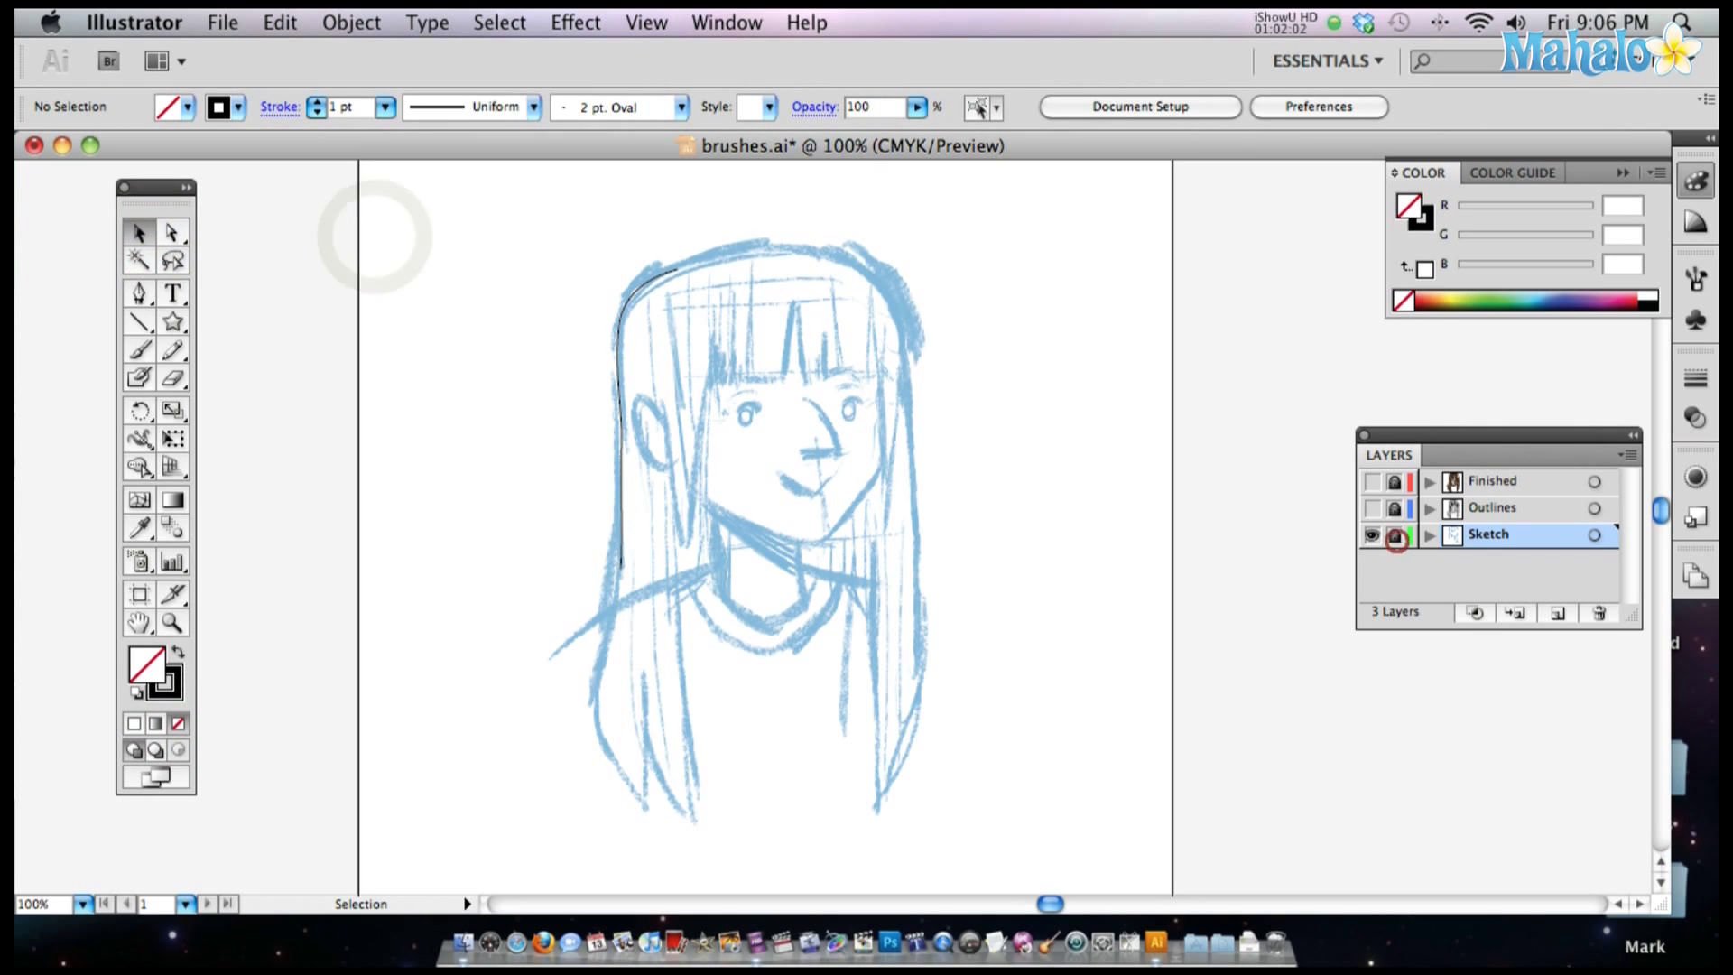
{"action": "left_click", "coordinate": [1366, 534]}
{"action": "left_click", "coordinate": [1371, 509]}
{"action": "key", "text": "super+y"}
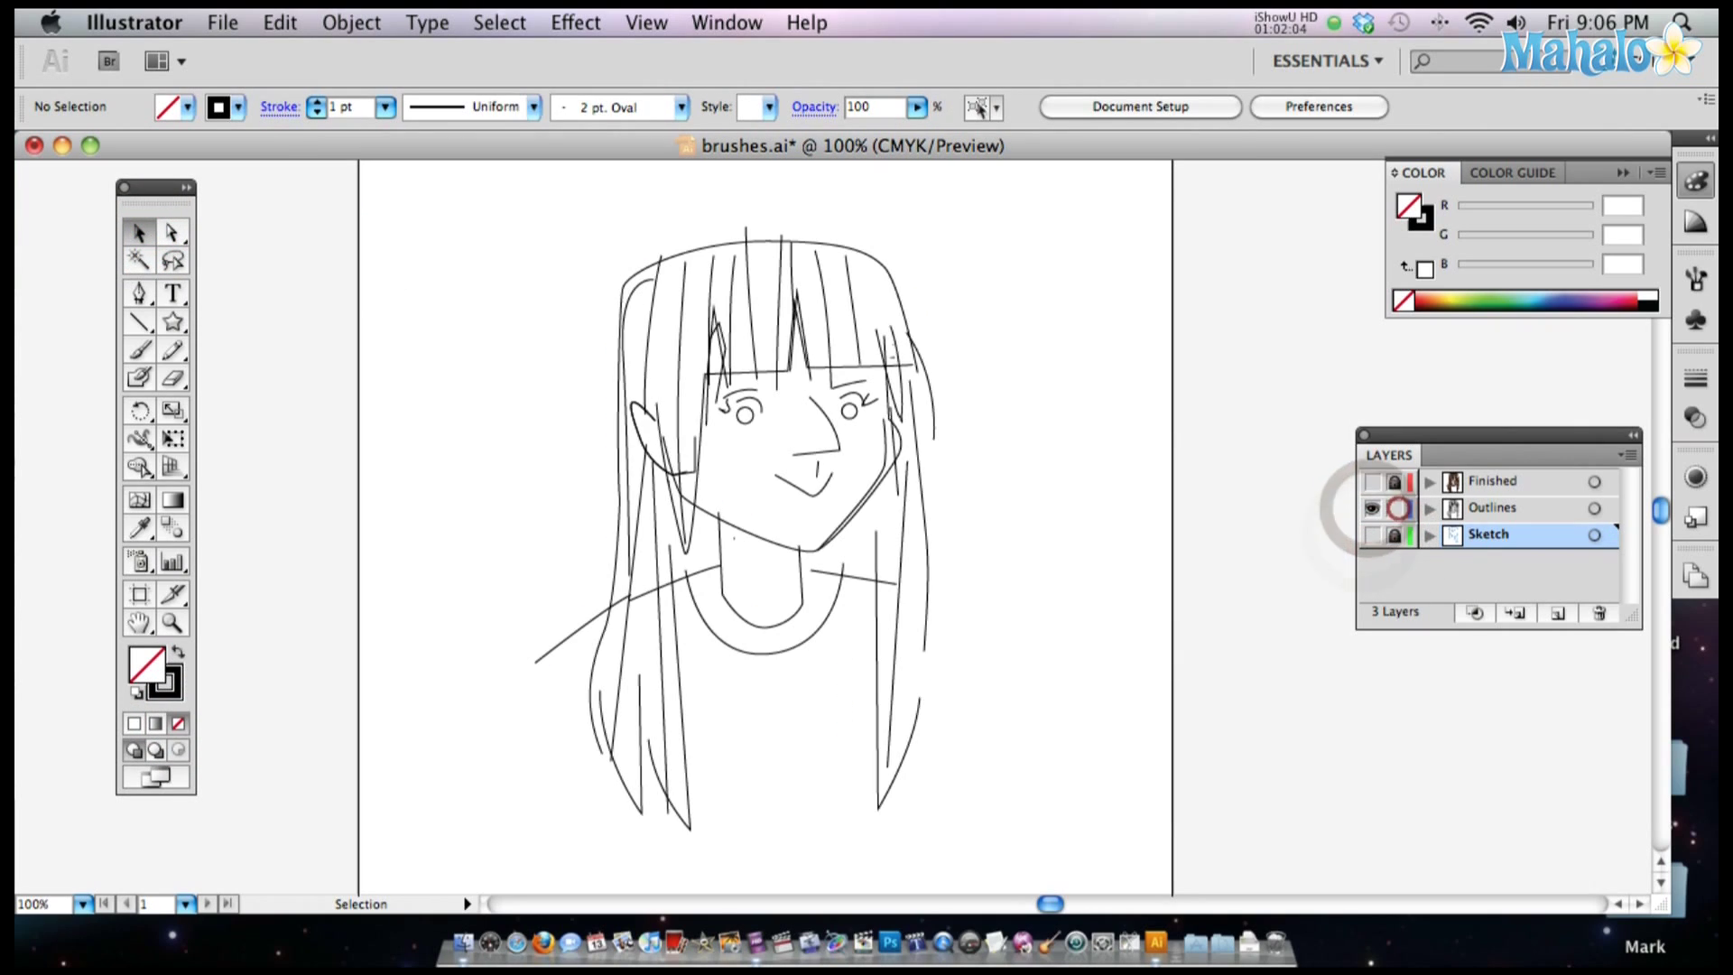
{"action": "left_click", "coordinate": [1372, 535]}
{"action": "left_click", "coordinate": [1394, 508]}
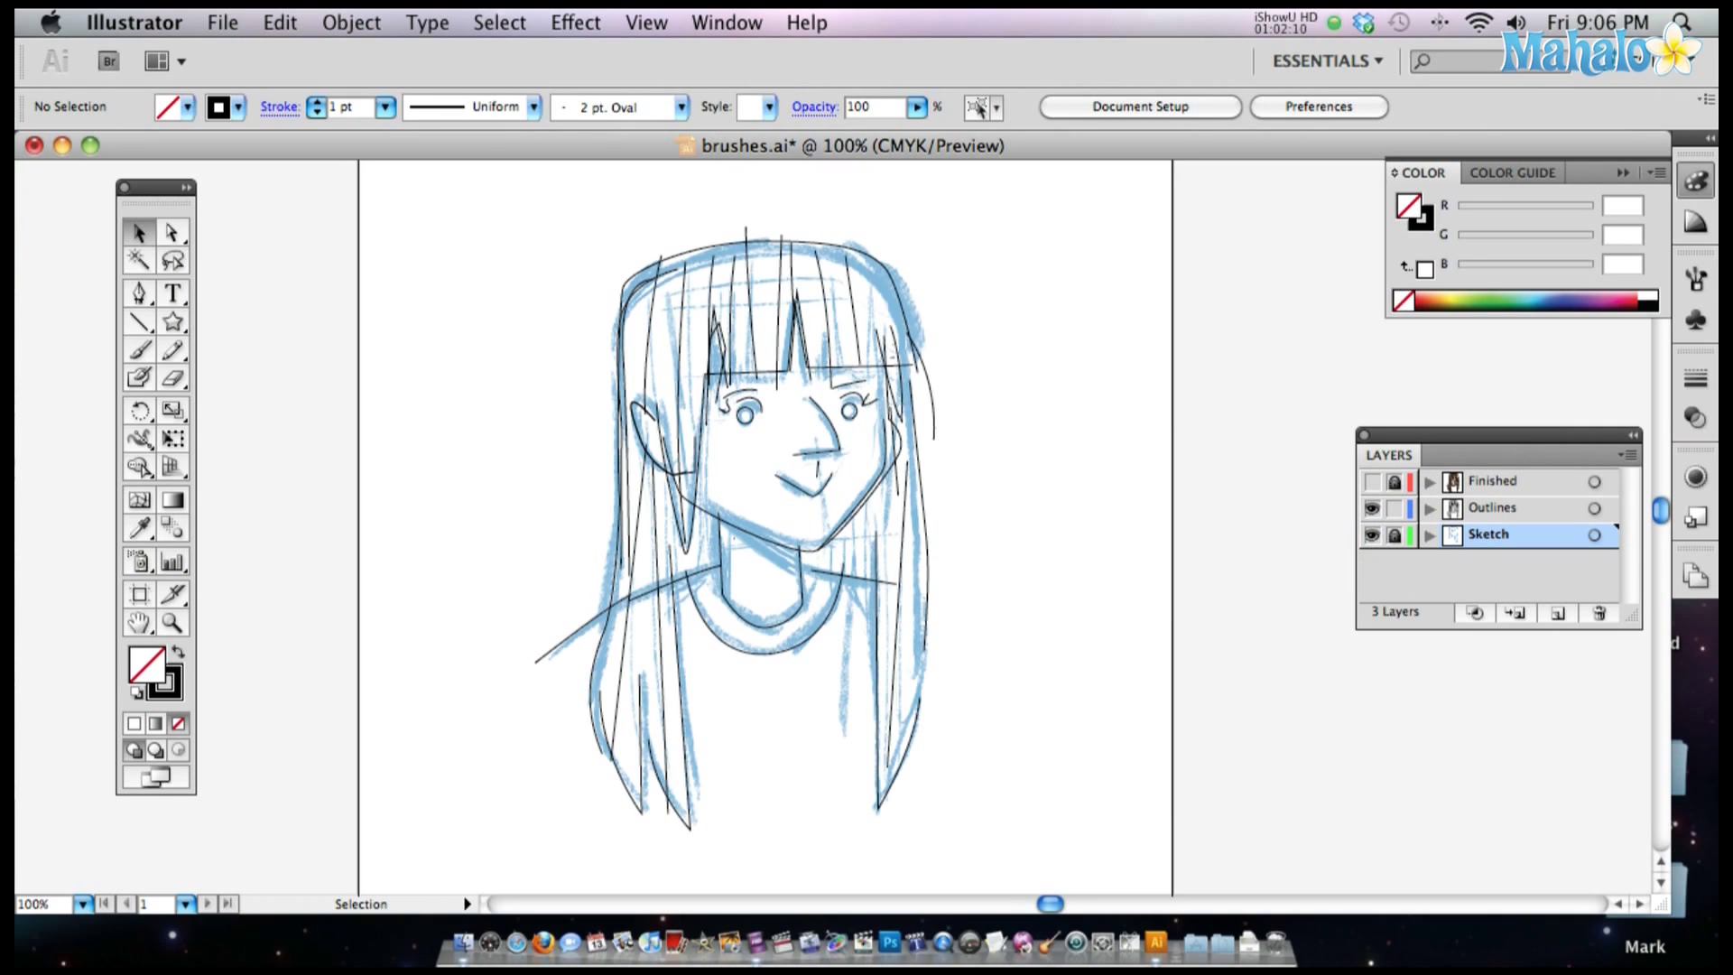
{"action": "mouse_move", "coordinate": [1056, 542]}
{"action": "left_mouse_down"}
{"action": "mouse_move", "coordinate": [1010, 485]}
{"action": "mouse_move", "coordinate": [1056, 531]}
{"action": "left_mouse_up"}
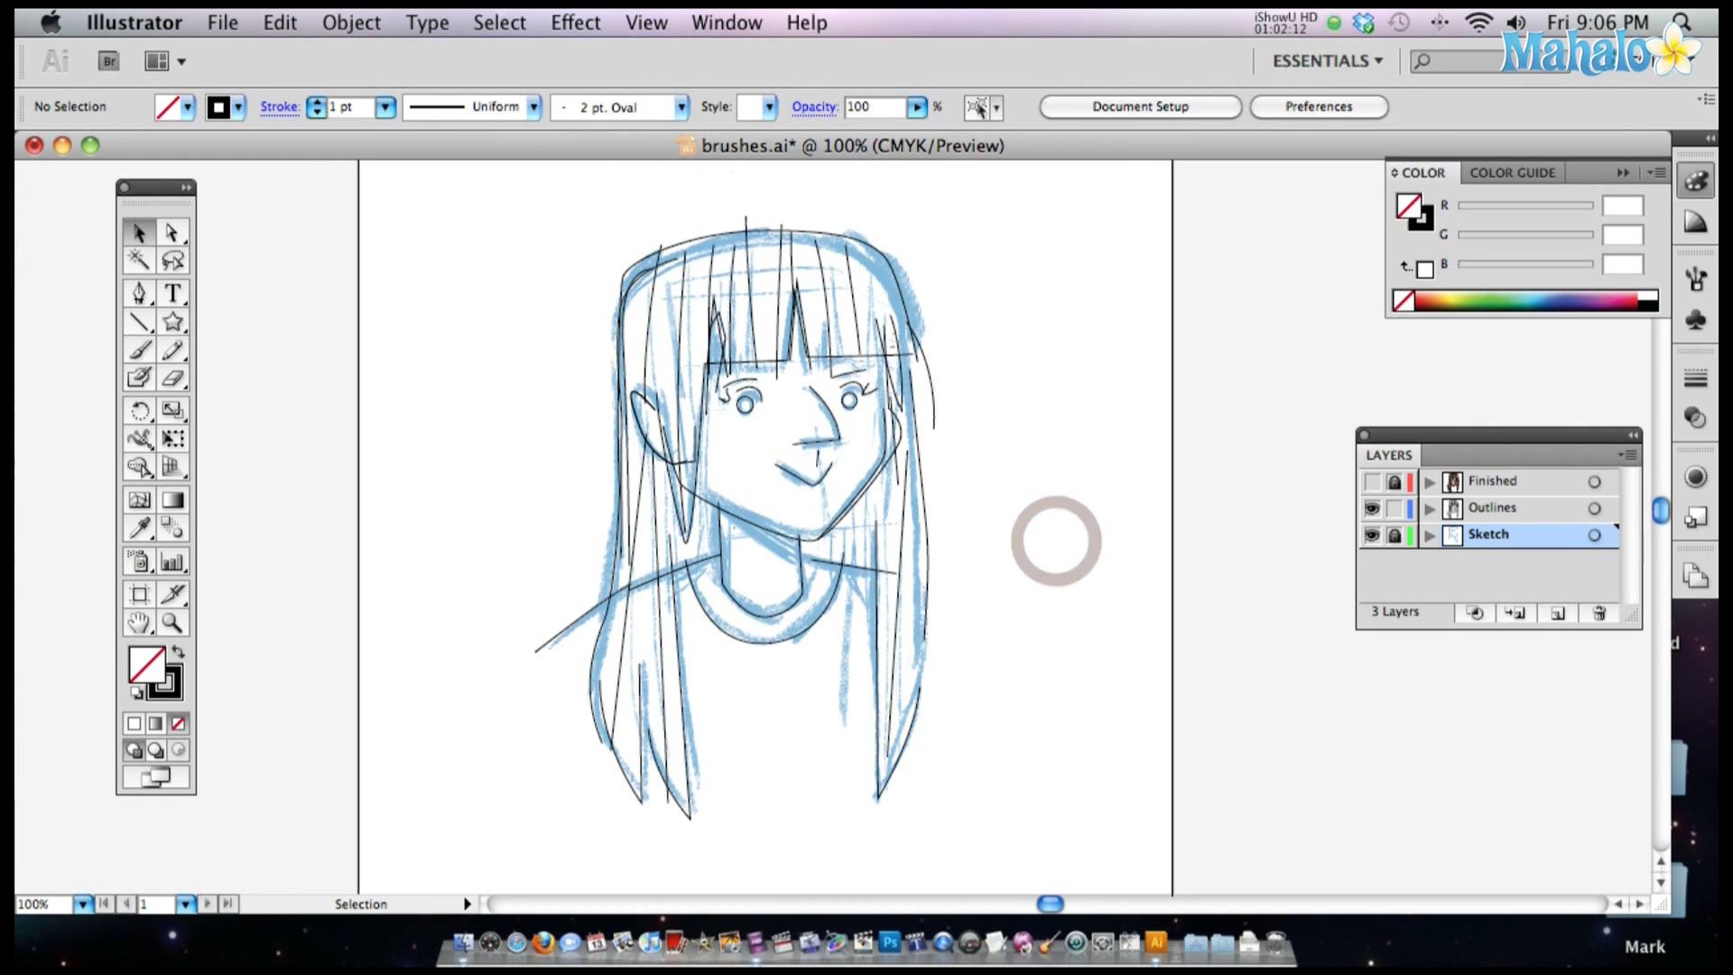
{"action": "left_click", "coordinate": [1372, 534]}
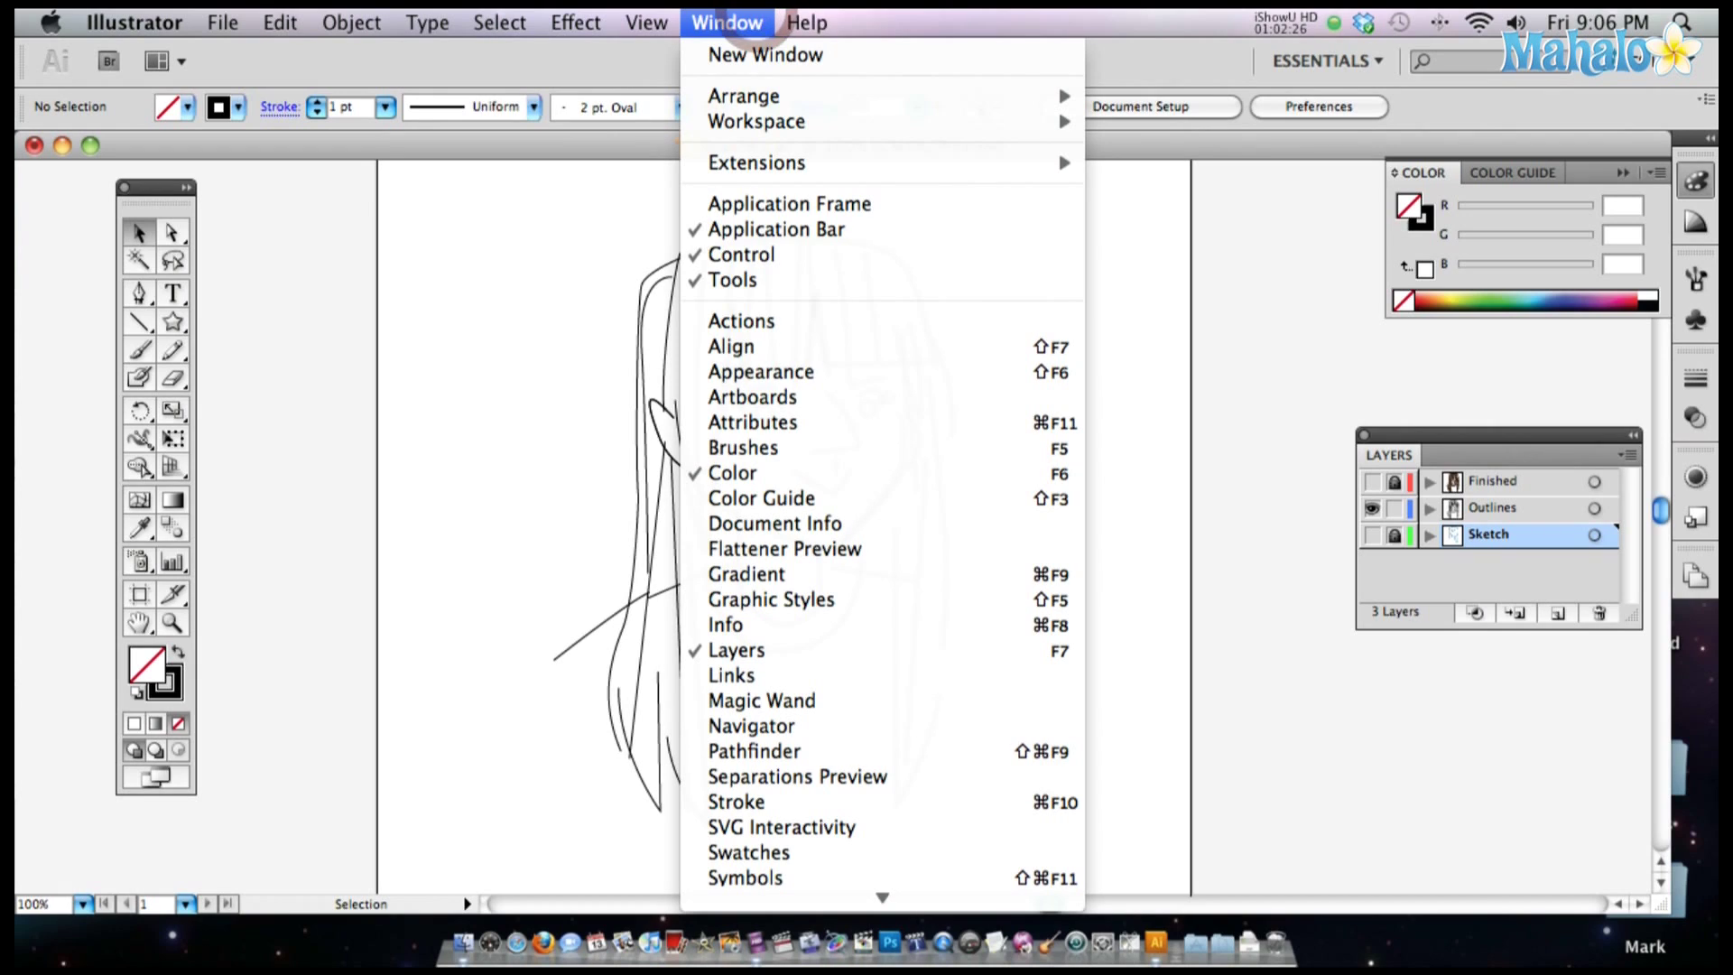
Open the Artistic_ChalkCharcoalPencil brush library, place it beside the portrait and enlarge it to list more brushes.
{"action": "mouse_move", "coordinate": [882, 898]}
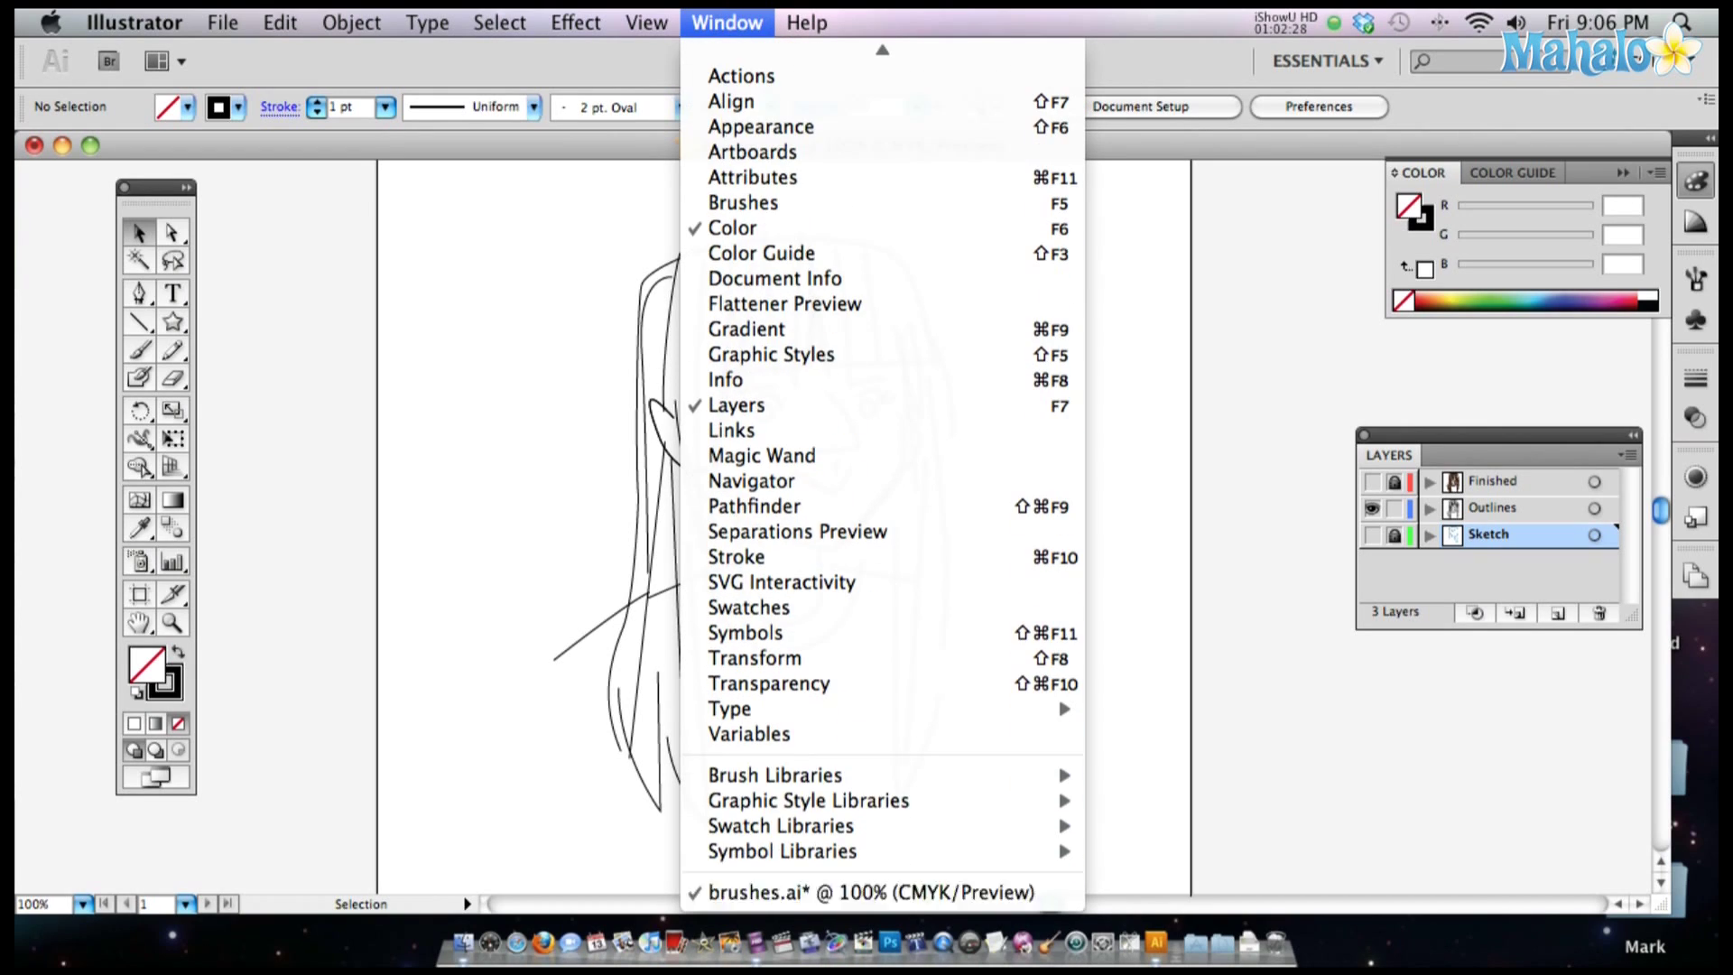
{"action": "mouse_move", "coordinate": [777, 775]}
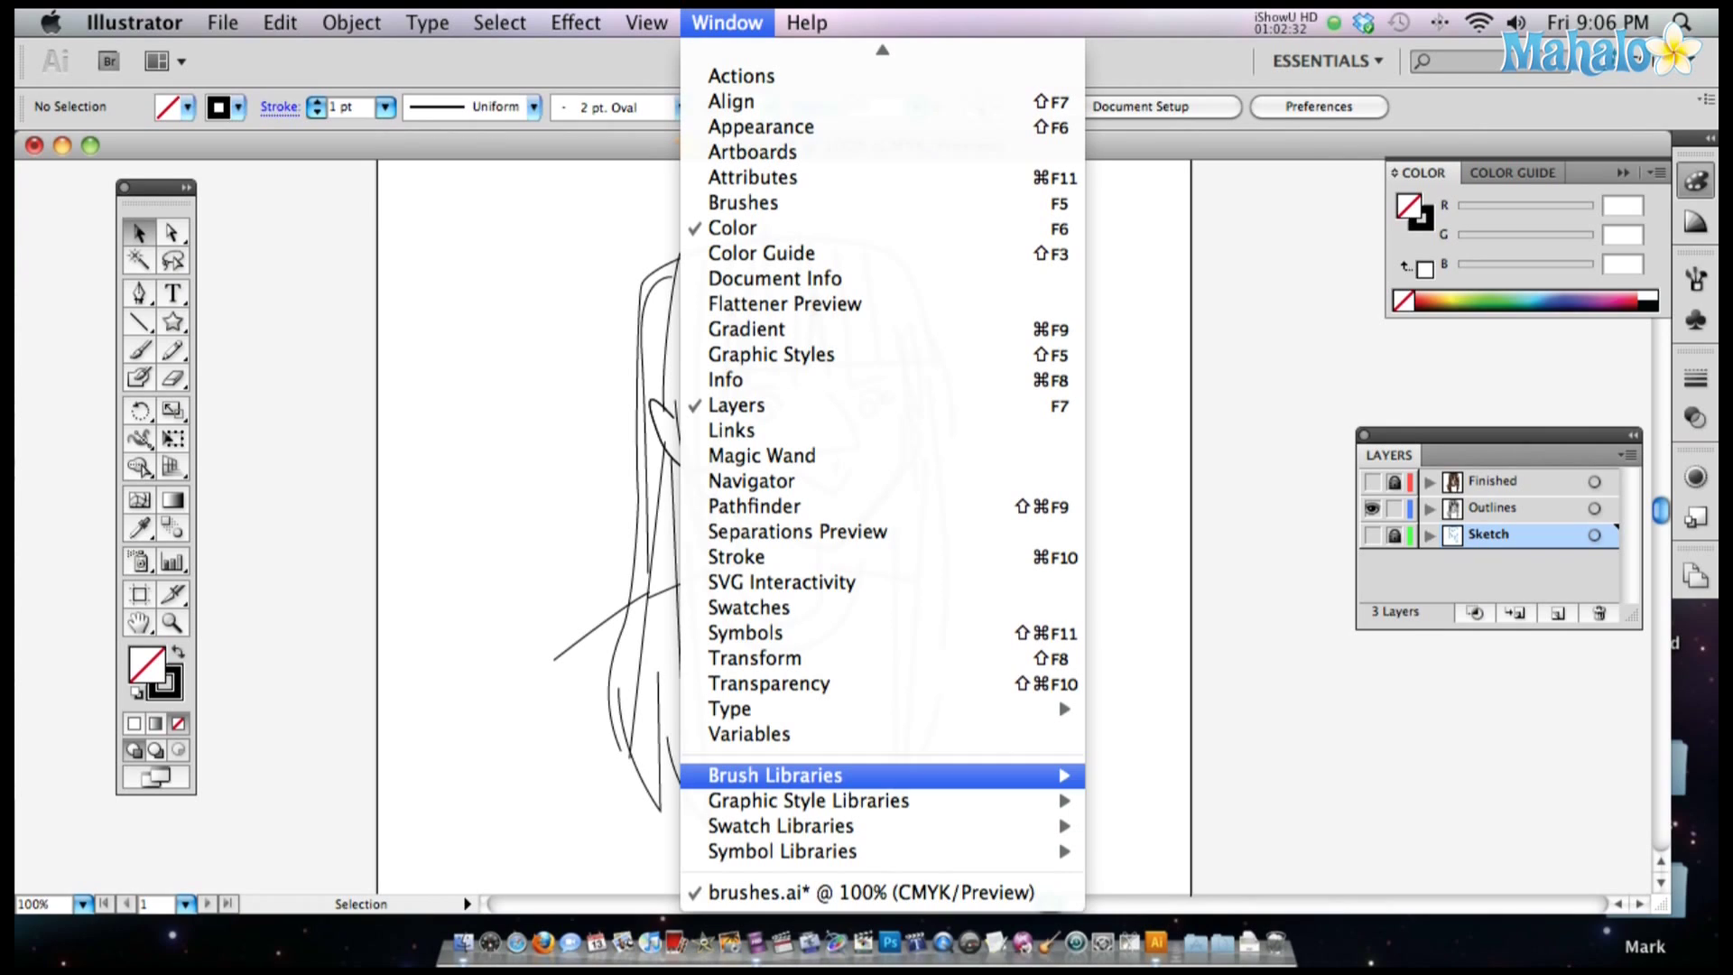
{"action": "mouse_move", "coordinate": [1144, 698]}
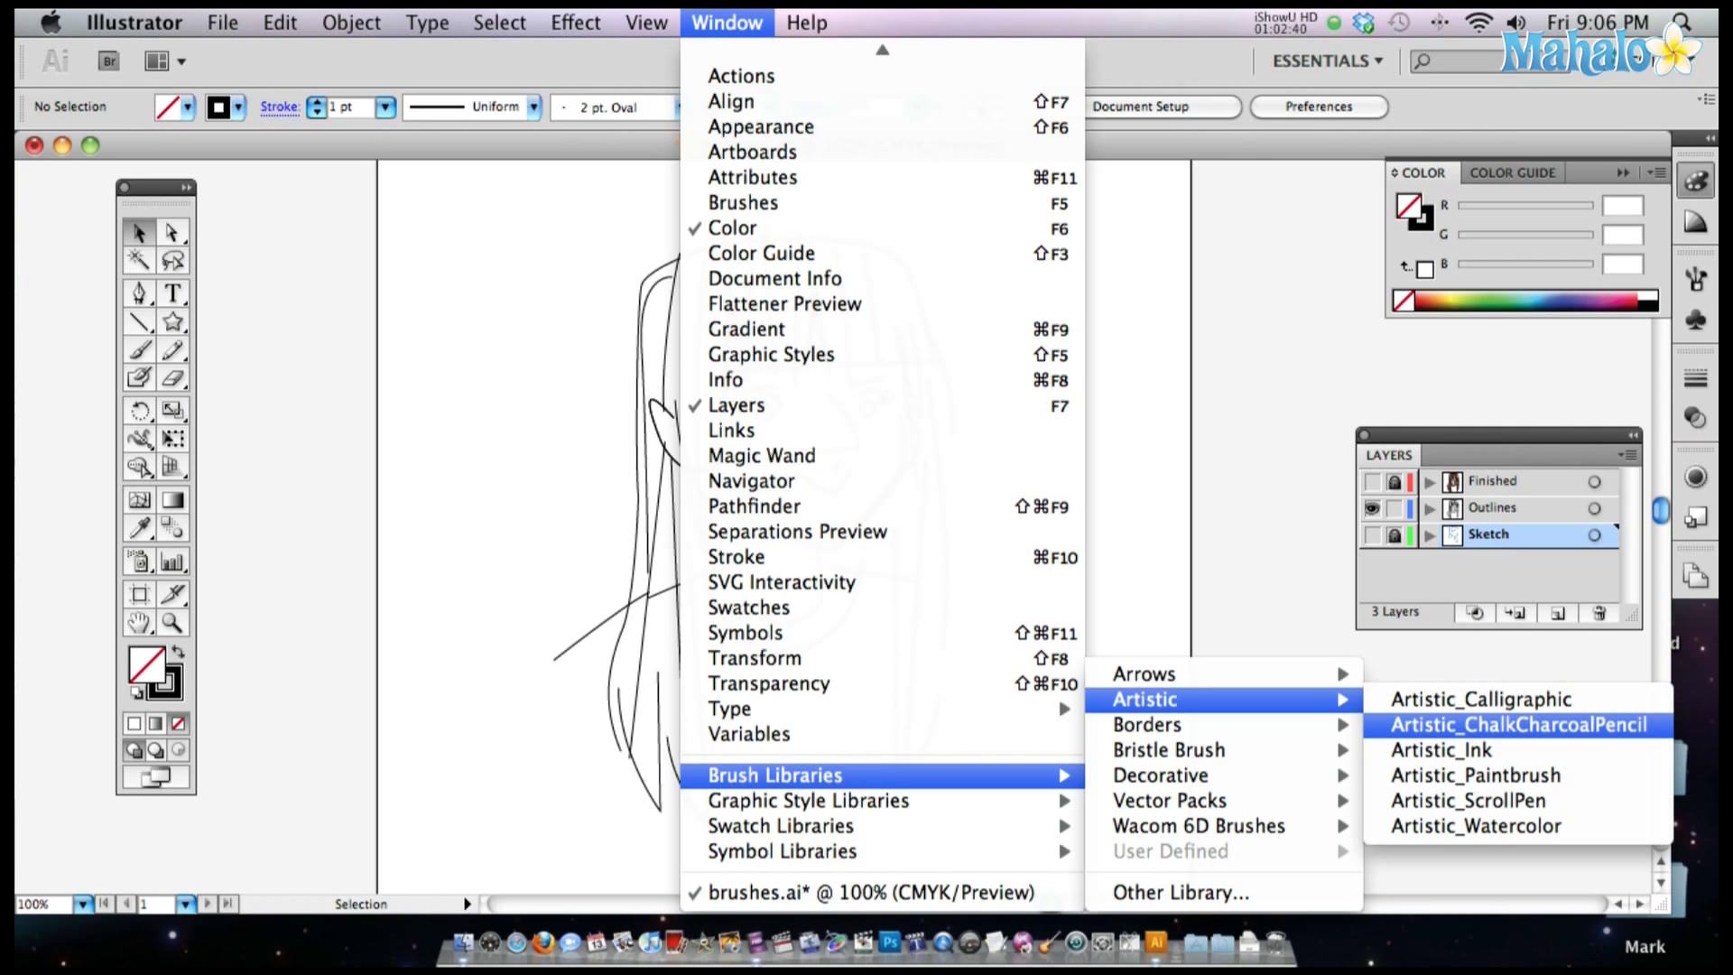
{"action": "left_click", "coordinate": [1451, 724]}
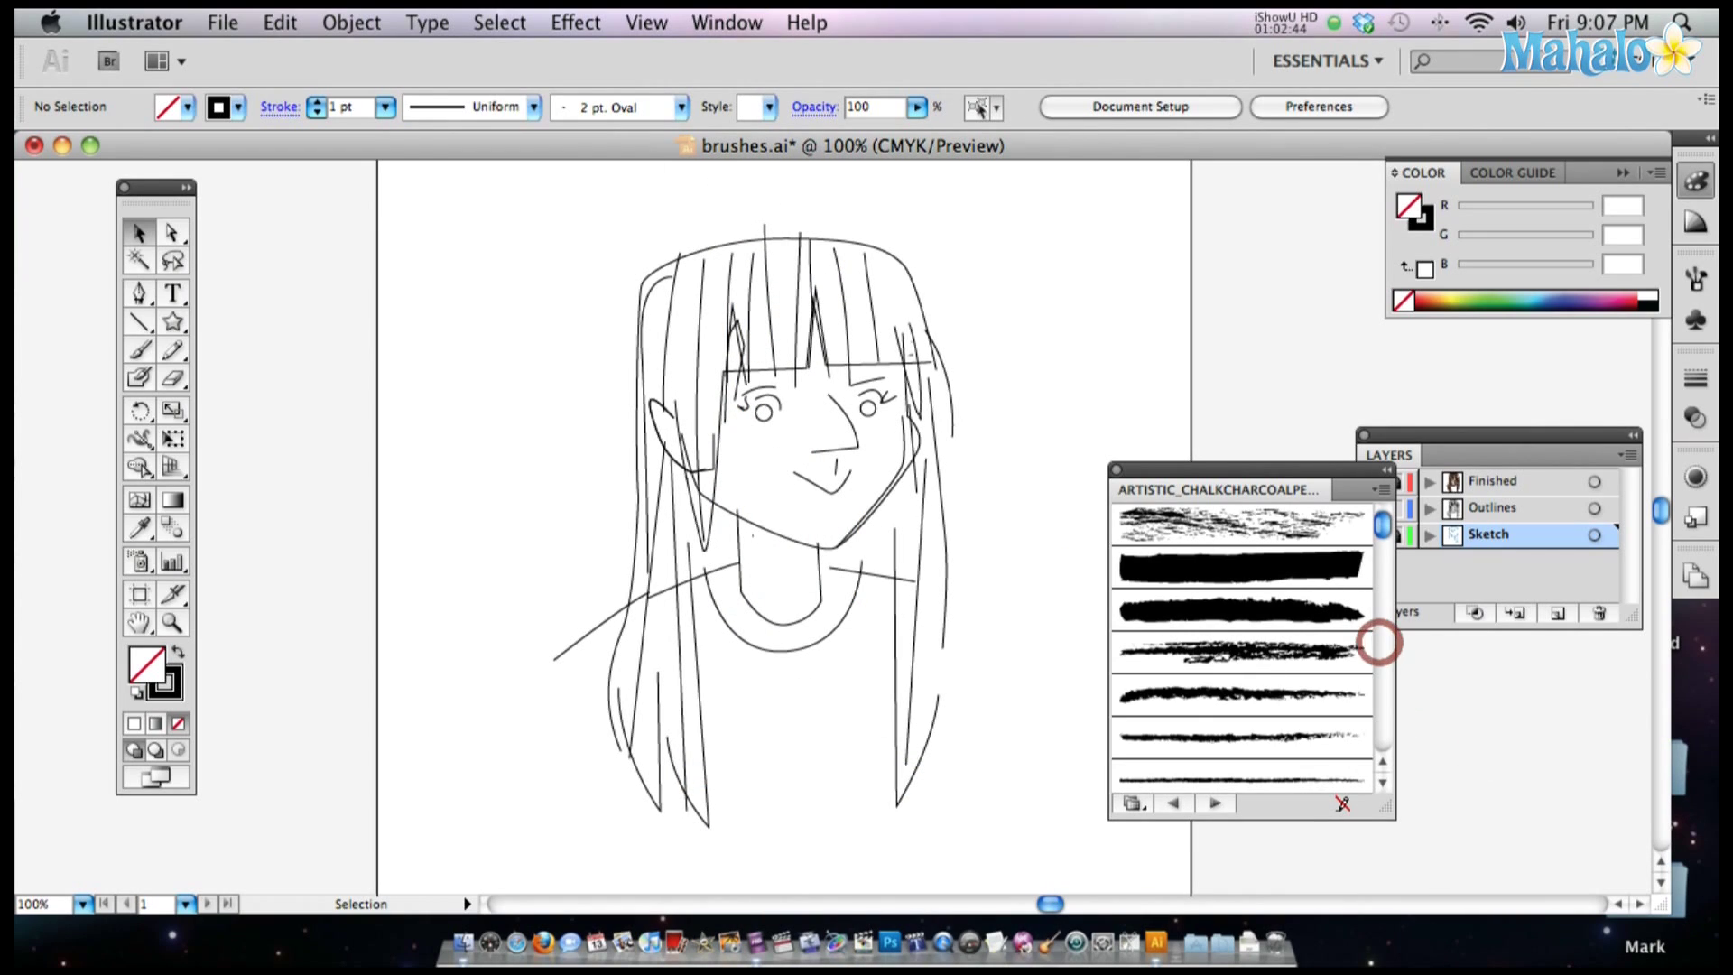
{"action": "left_click_drag", "start_coordinate": [1212, 470], "coordinate": [1171, 202]}
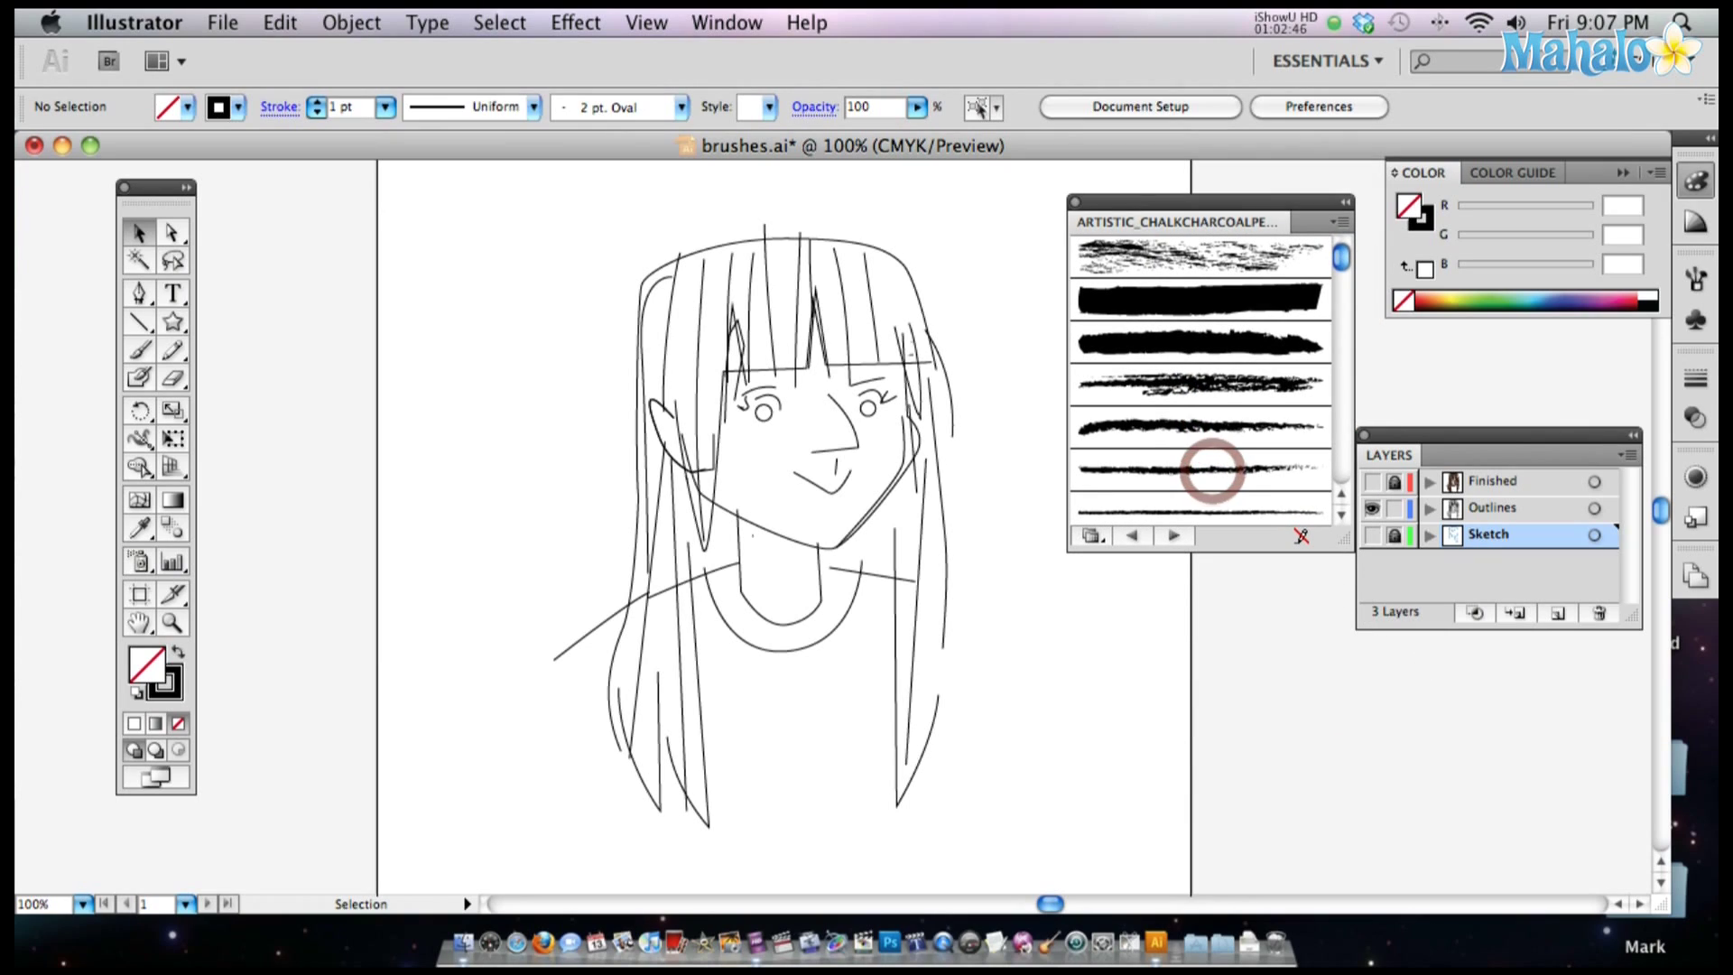
{"action": "left_click_drag", "start_coordinate": [1346, 543], "coordinate": [1366, 824]}
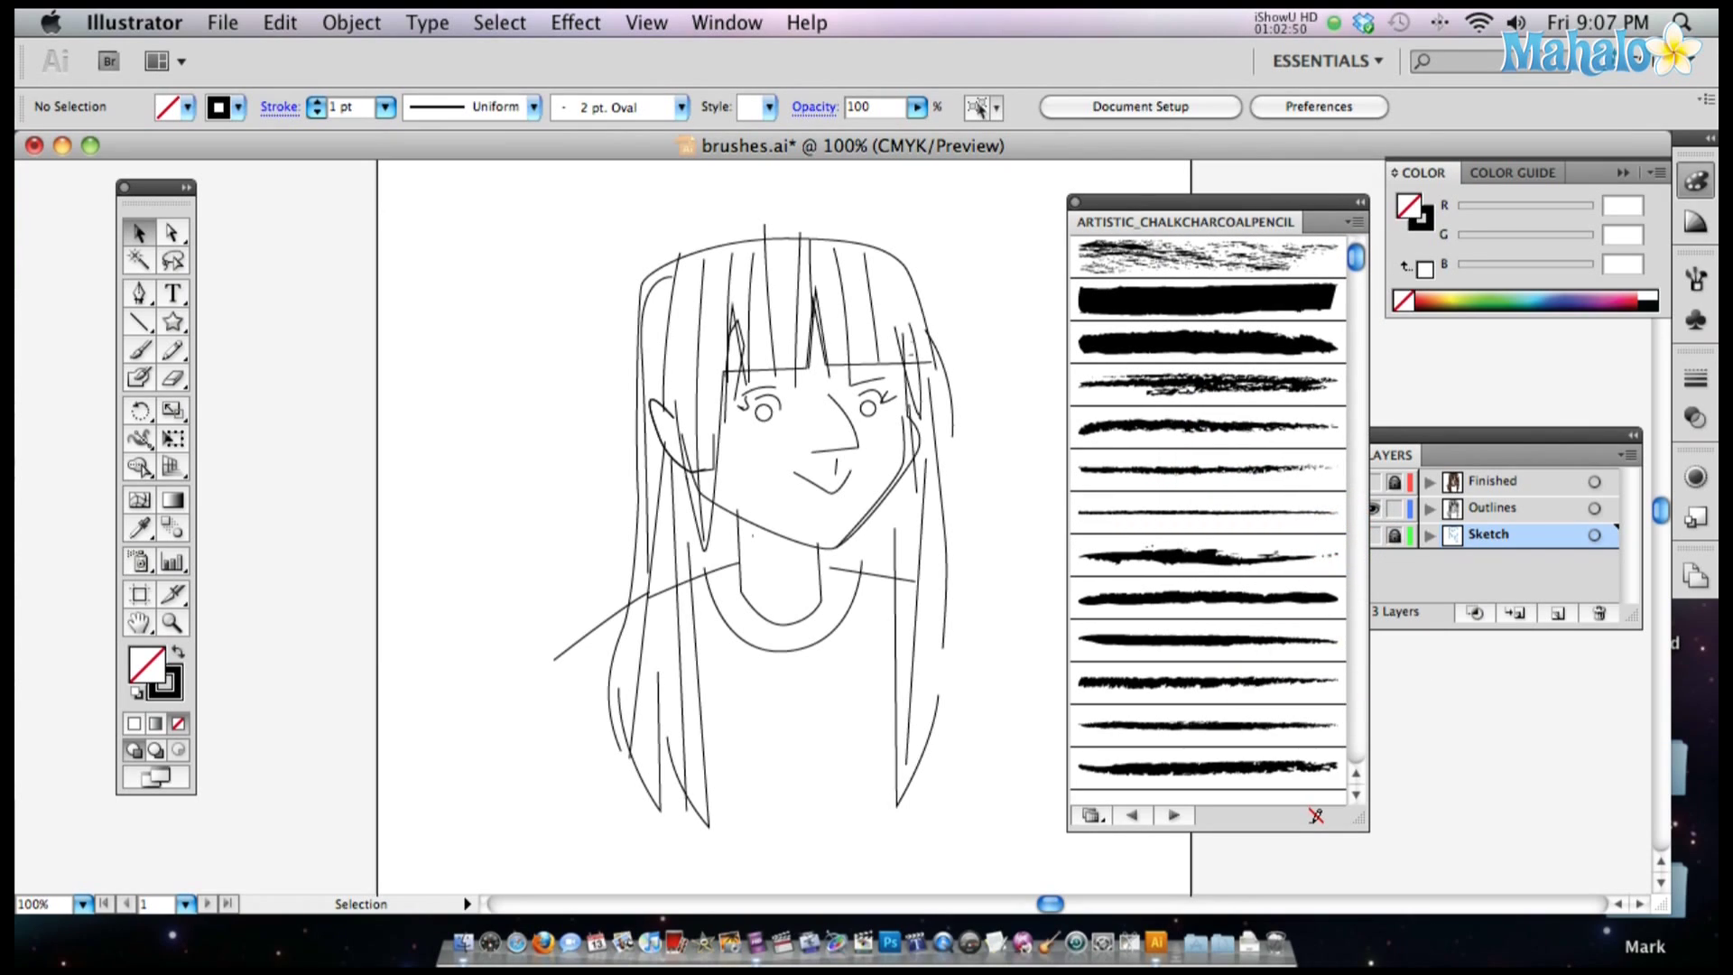
Apply the thick, rough-edged charcoal brush to the long outer hair outline on the Outlines layer.
{"action": "scroll", "coordinate": [169, 236], "scroll_direction": "left", "scroll_amount": 1}
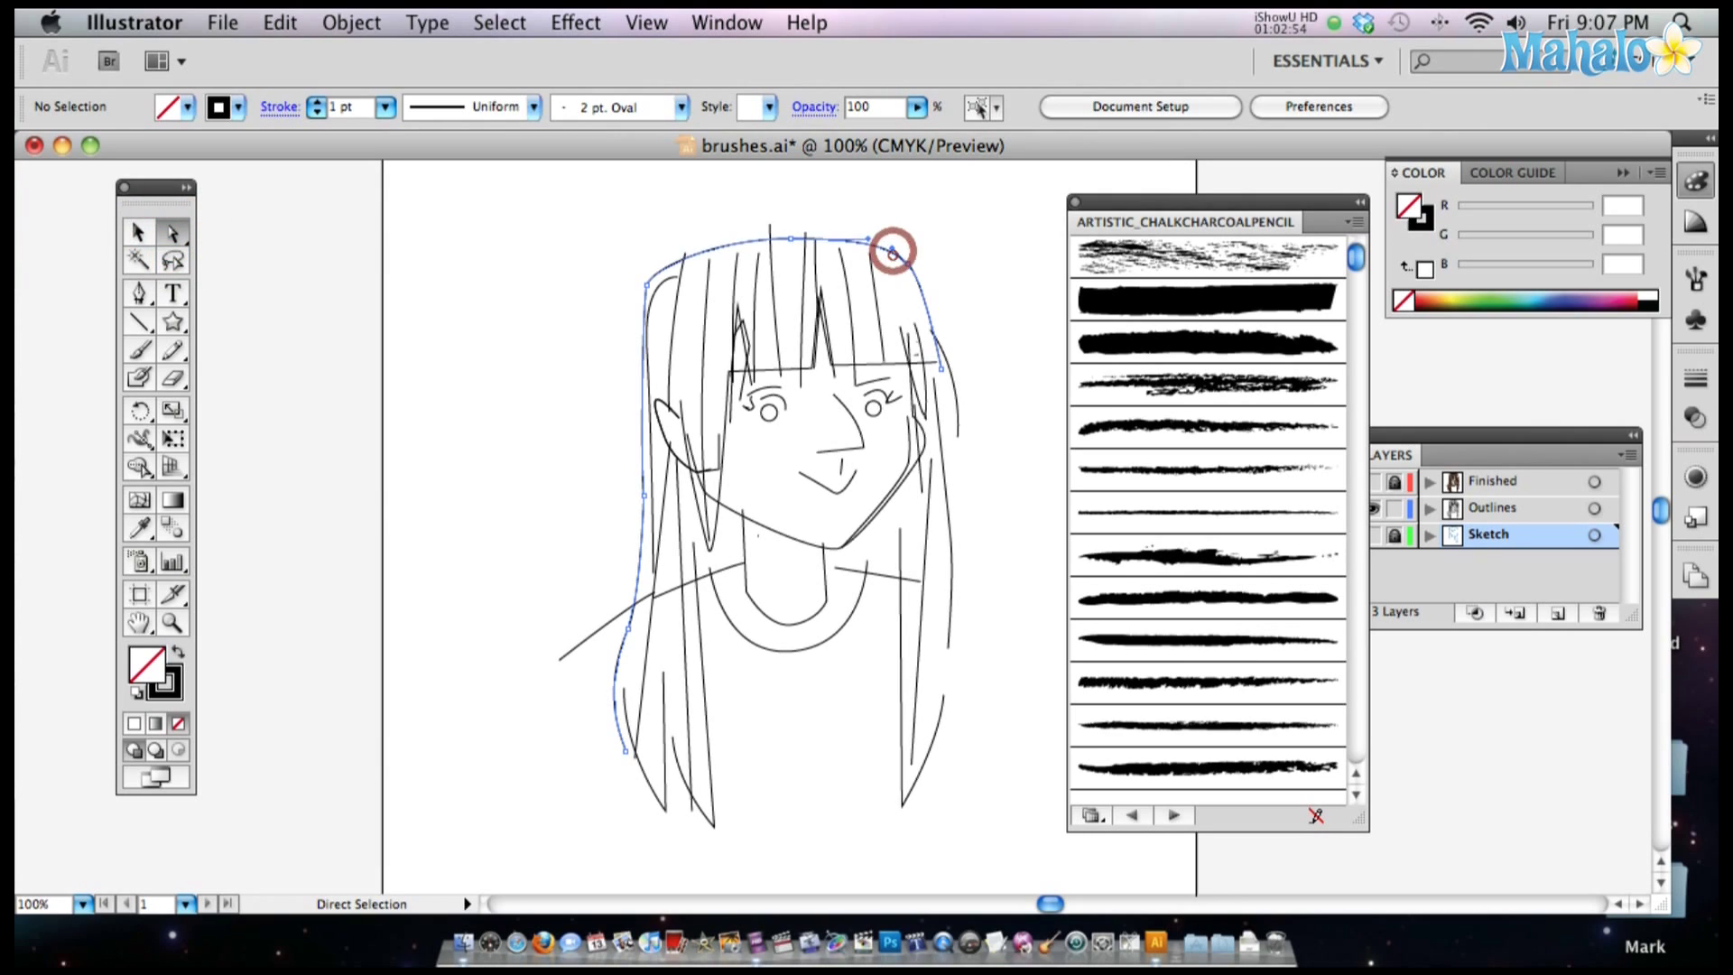
{"action": "left_click", "coordinate": [1115, 341]}
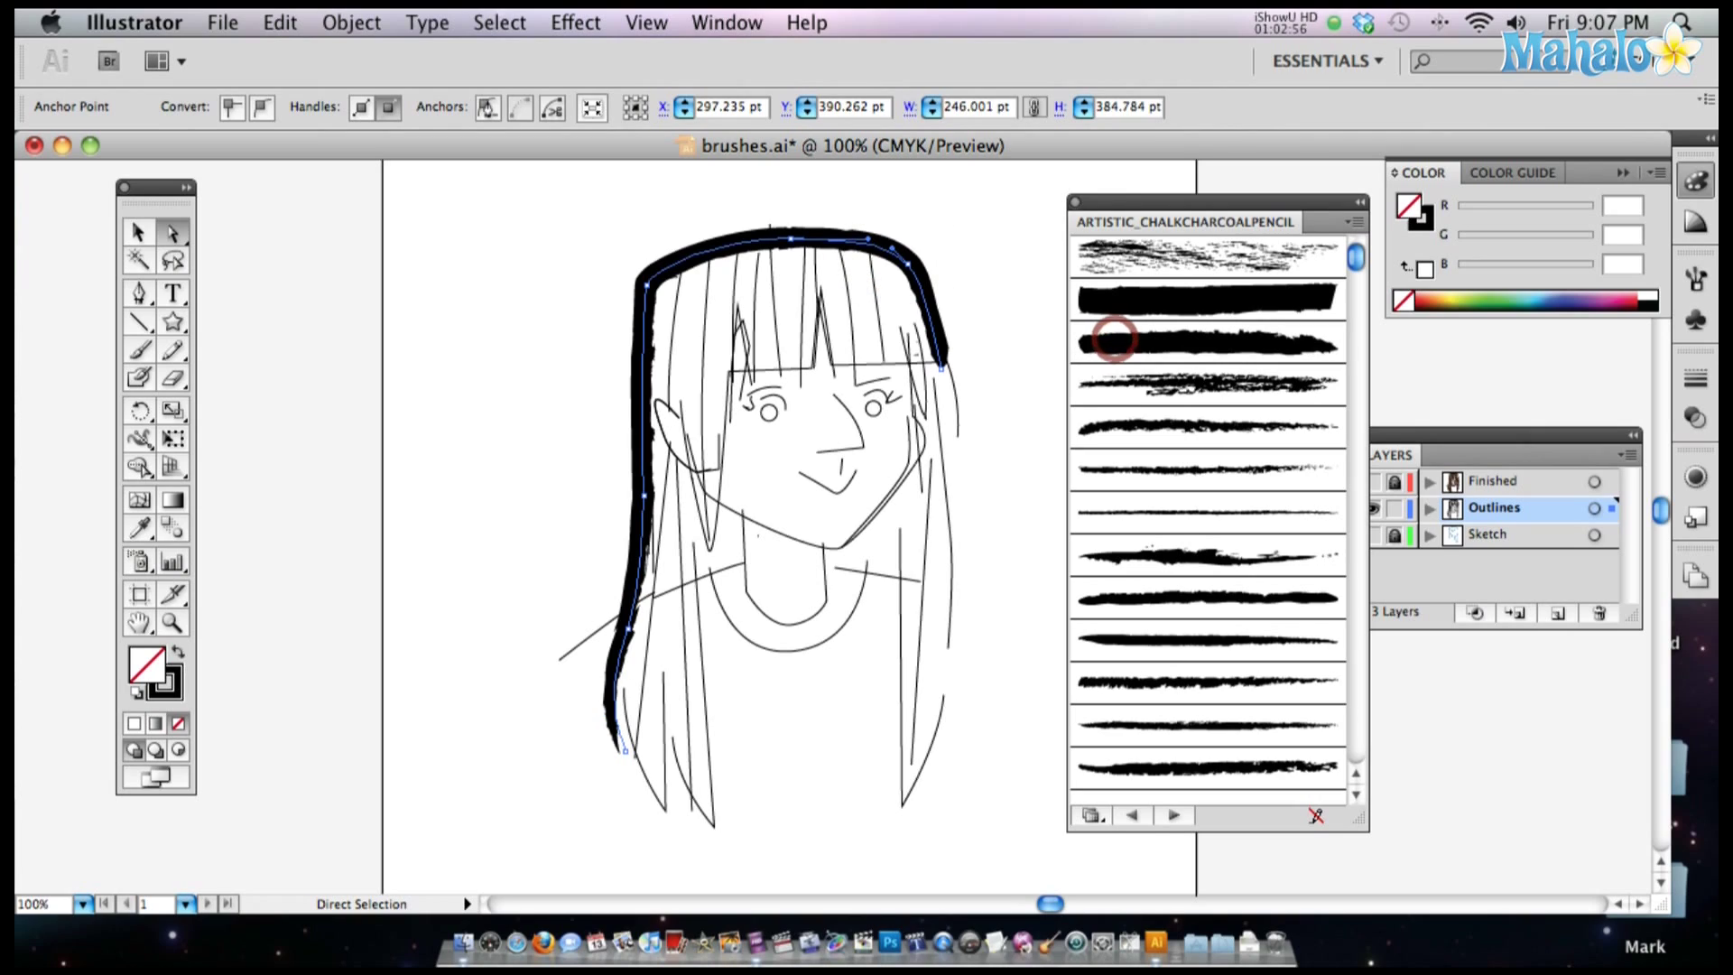
{"action": "left_click", "coordinate": [982, 287]}
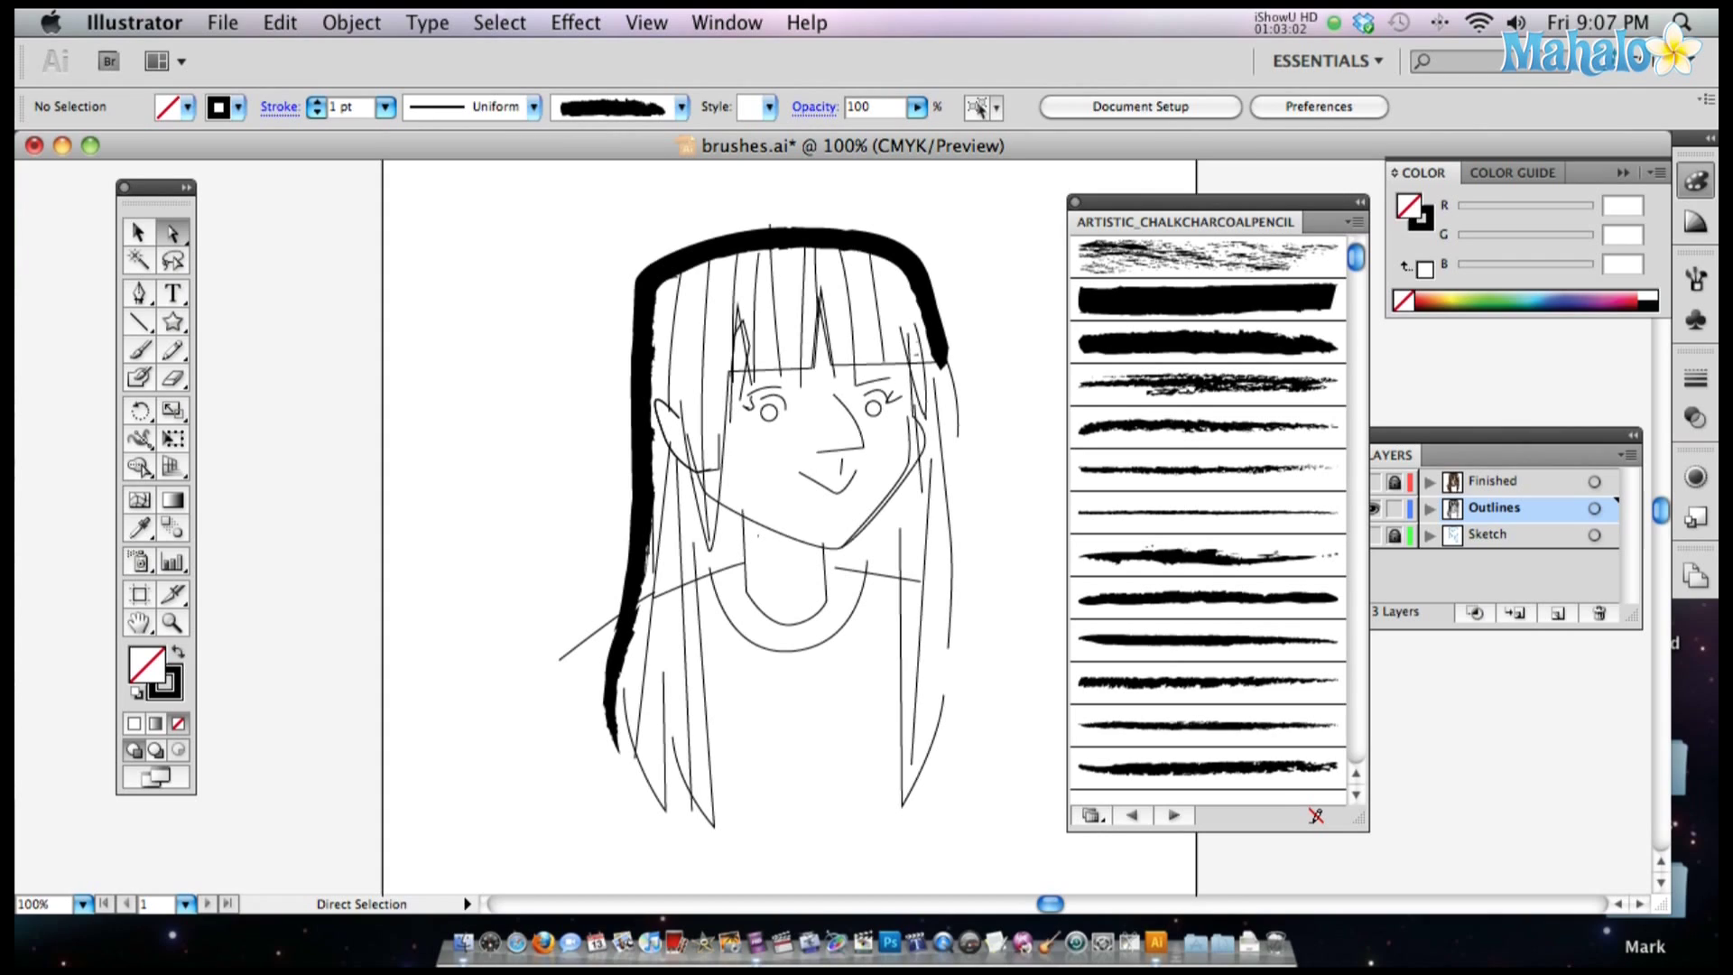
Apply medium-weight charcoal brushes to the two pointed hair tips inside the thick hair outline's lower end.
{"action": "left_click", "coordinate": [699, 648]}
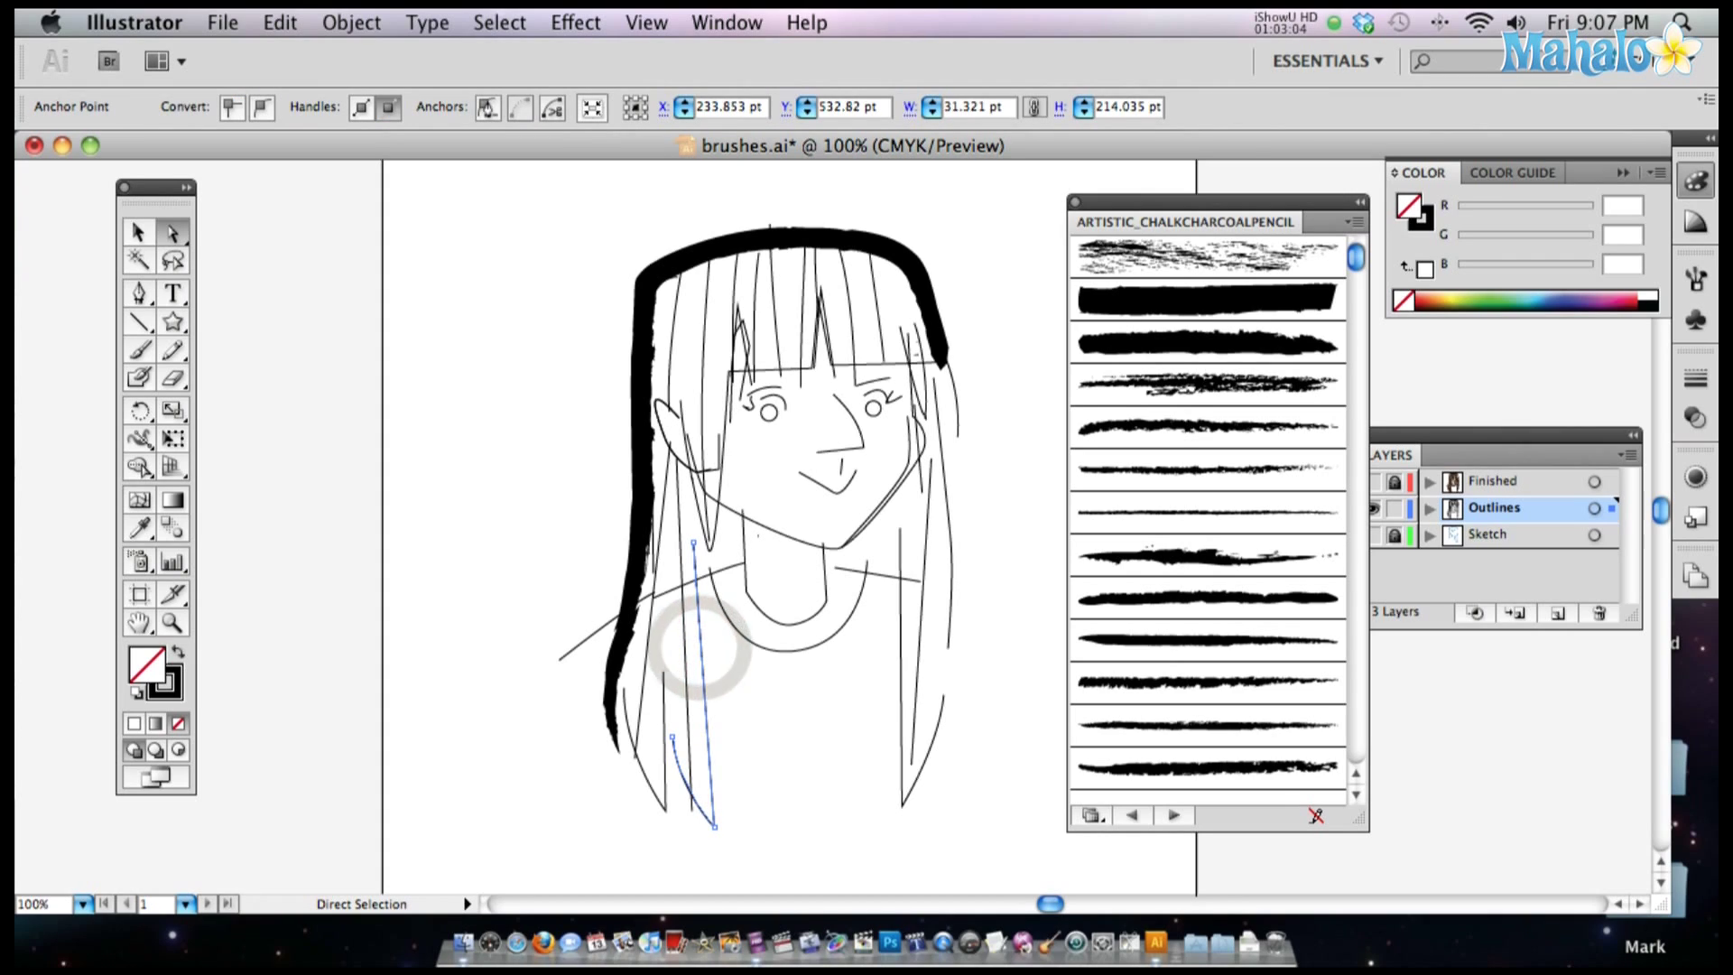
{"action": "left_click", "coordinate": [1237, 595]}
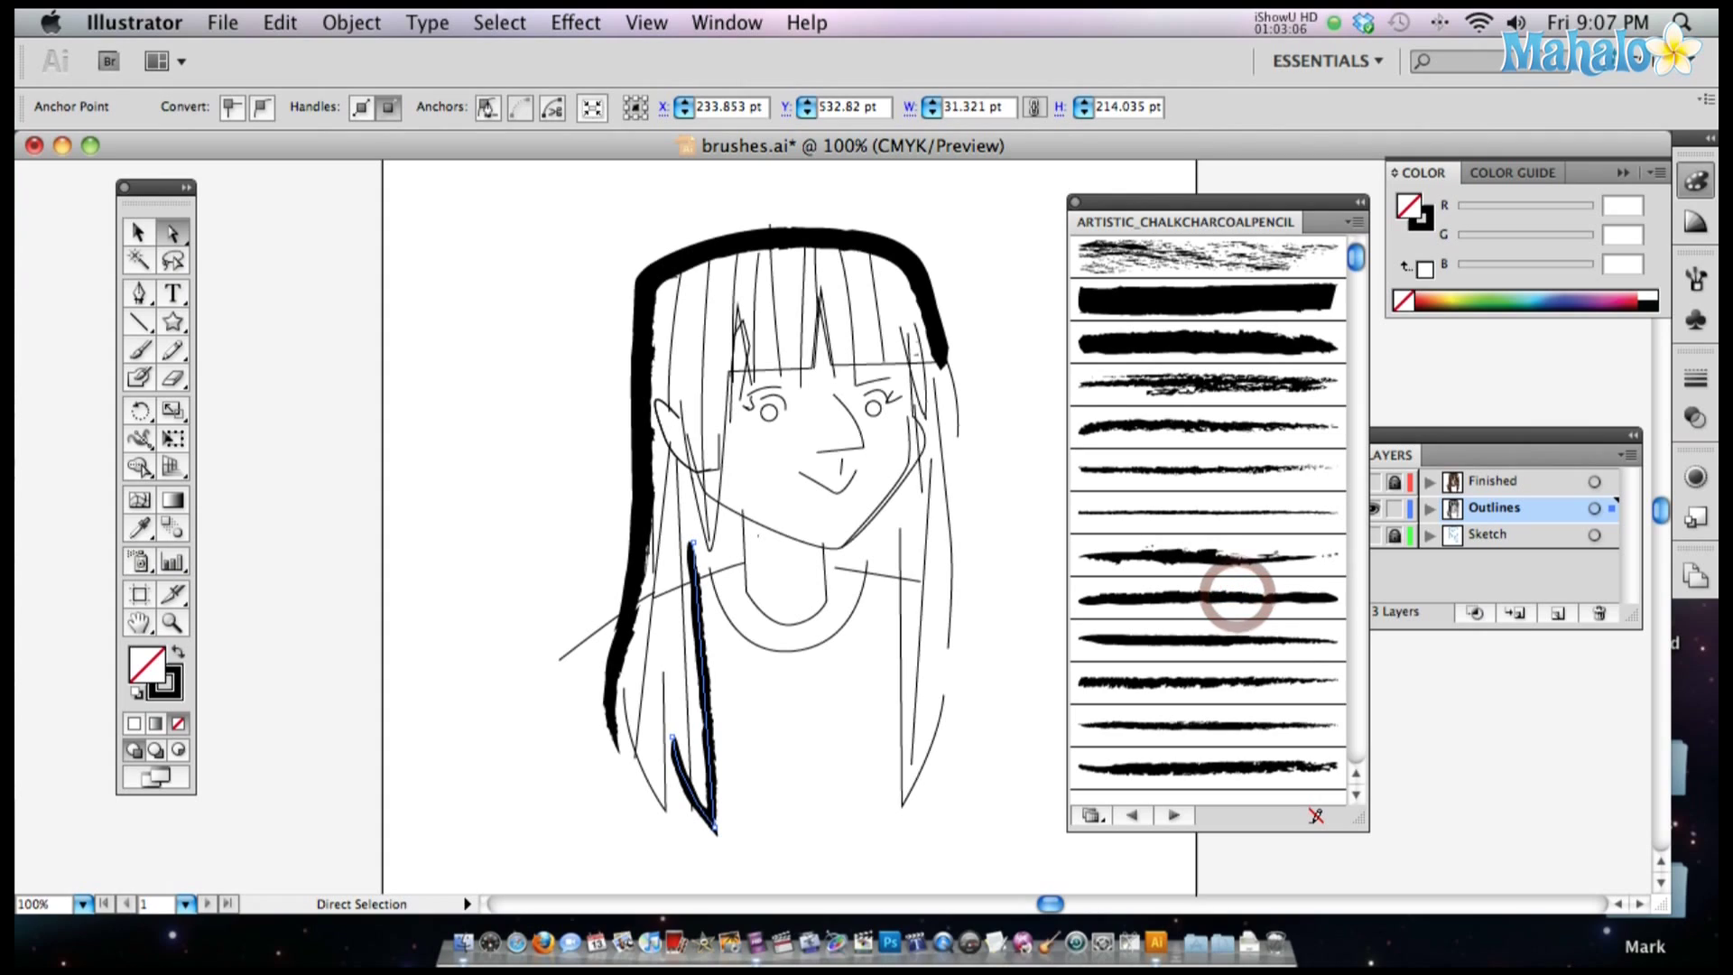
{"action": "key", "text": "super+shift+a"}
{"action": "left_click", "coordinate": [658, 688]}
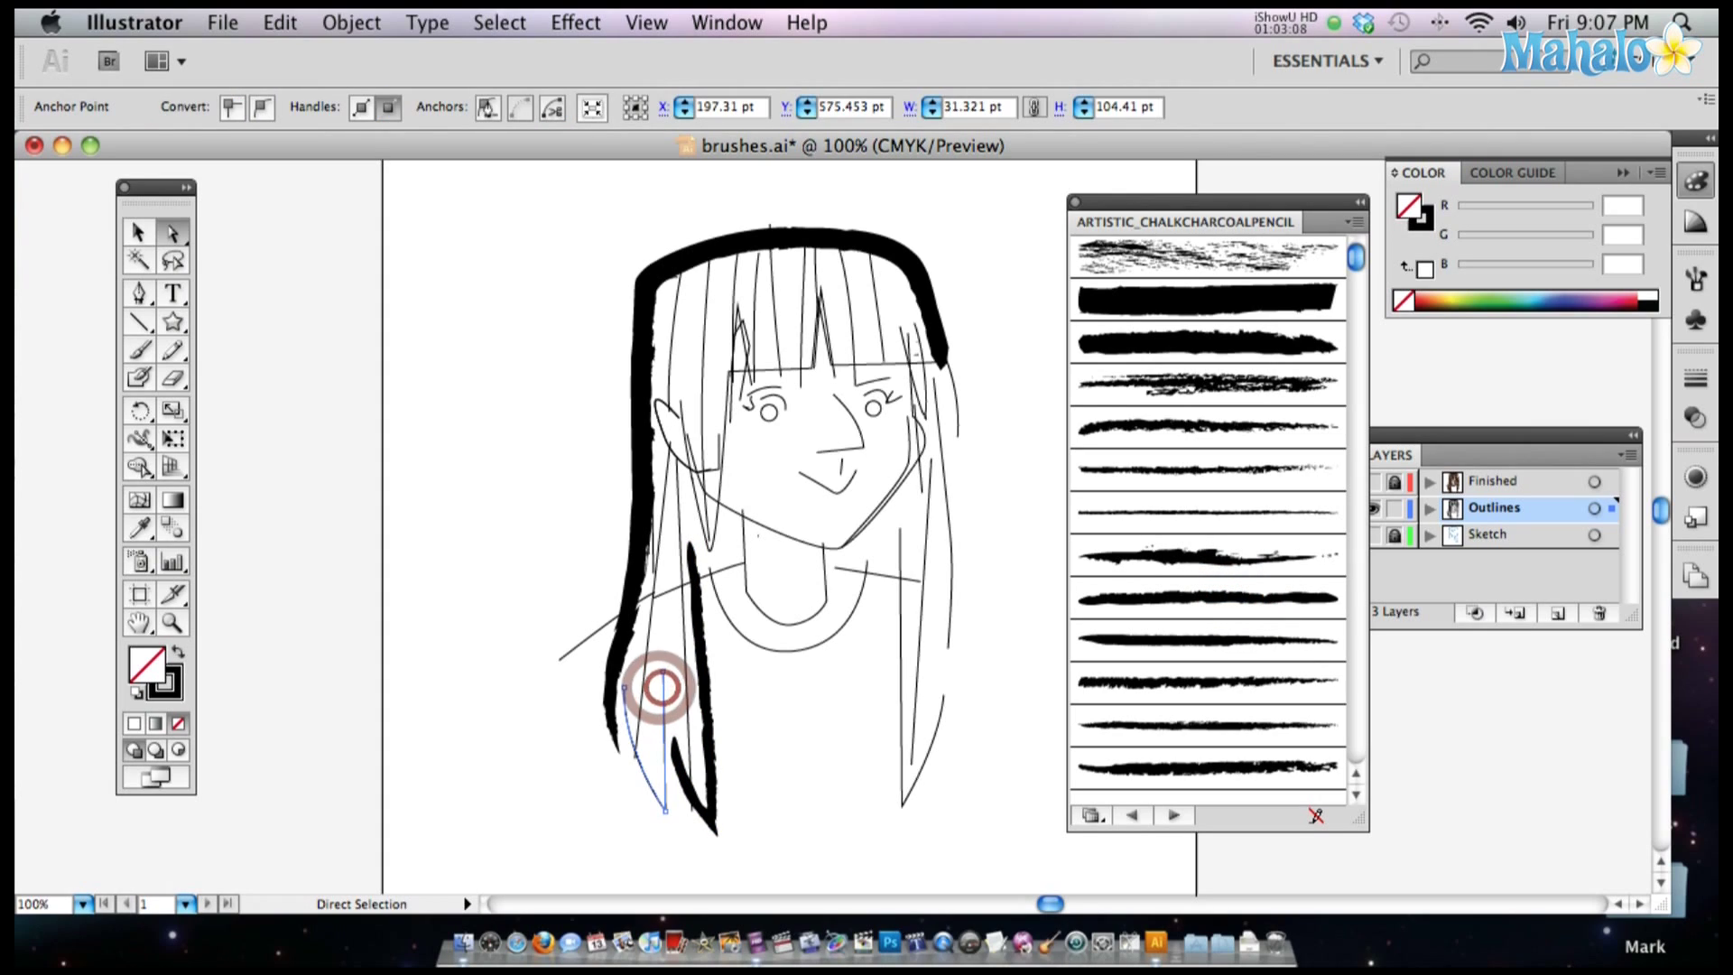
{"action": "left_click", "coordinate": [1127, 688]}
{"action": "key", "text": "super+shift+a"}
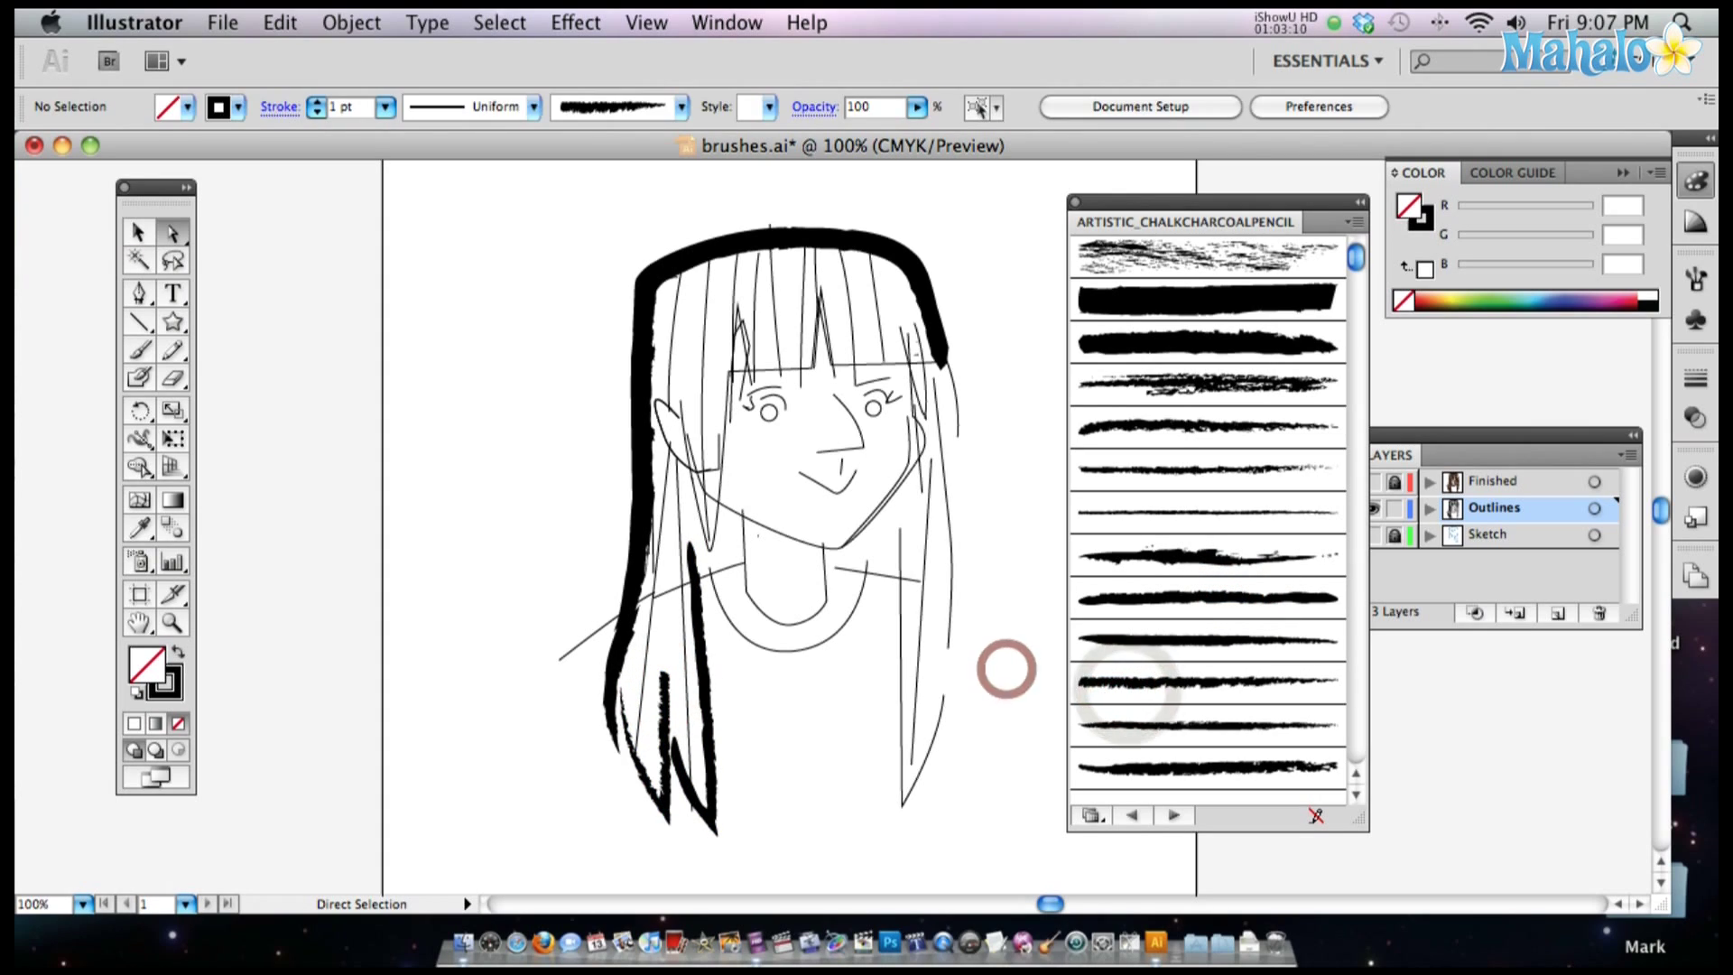
Try scaling the whole portrait outline down slightly from a corner of its bounding box.
{"action": "key", "text": "v"}
{"action": "left_click", "coordinate": [138, 232]}
{"action": "mouse_move", "coordinate": [475, 222]}
{"action": "left_mouse_down"}
{"action": "mouse_move", "coordinate": [1007, 801]}
{"action": "mouse_move", "coordinate": [1006, 833]}
{"action": "left_mouse_up"}
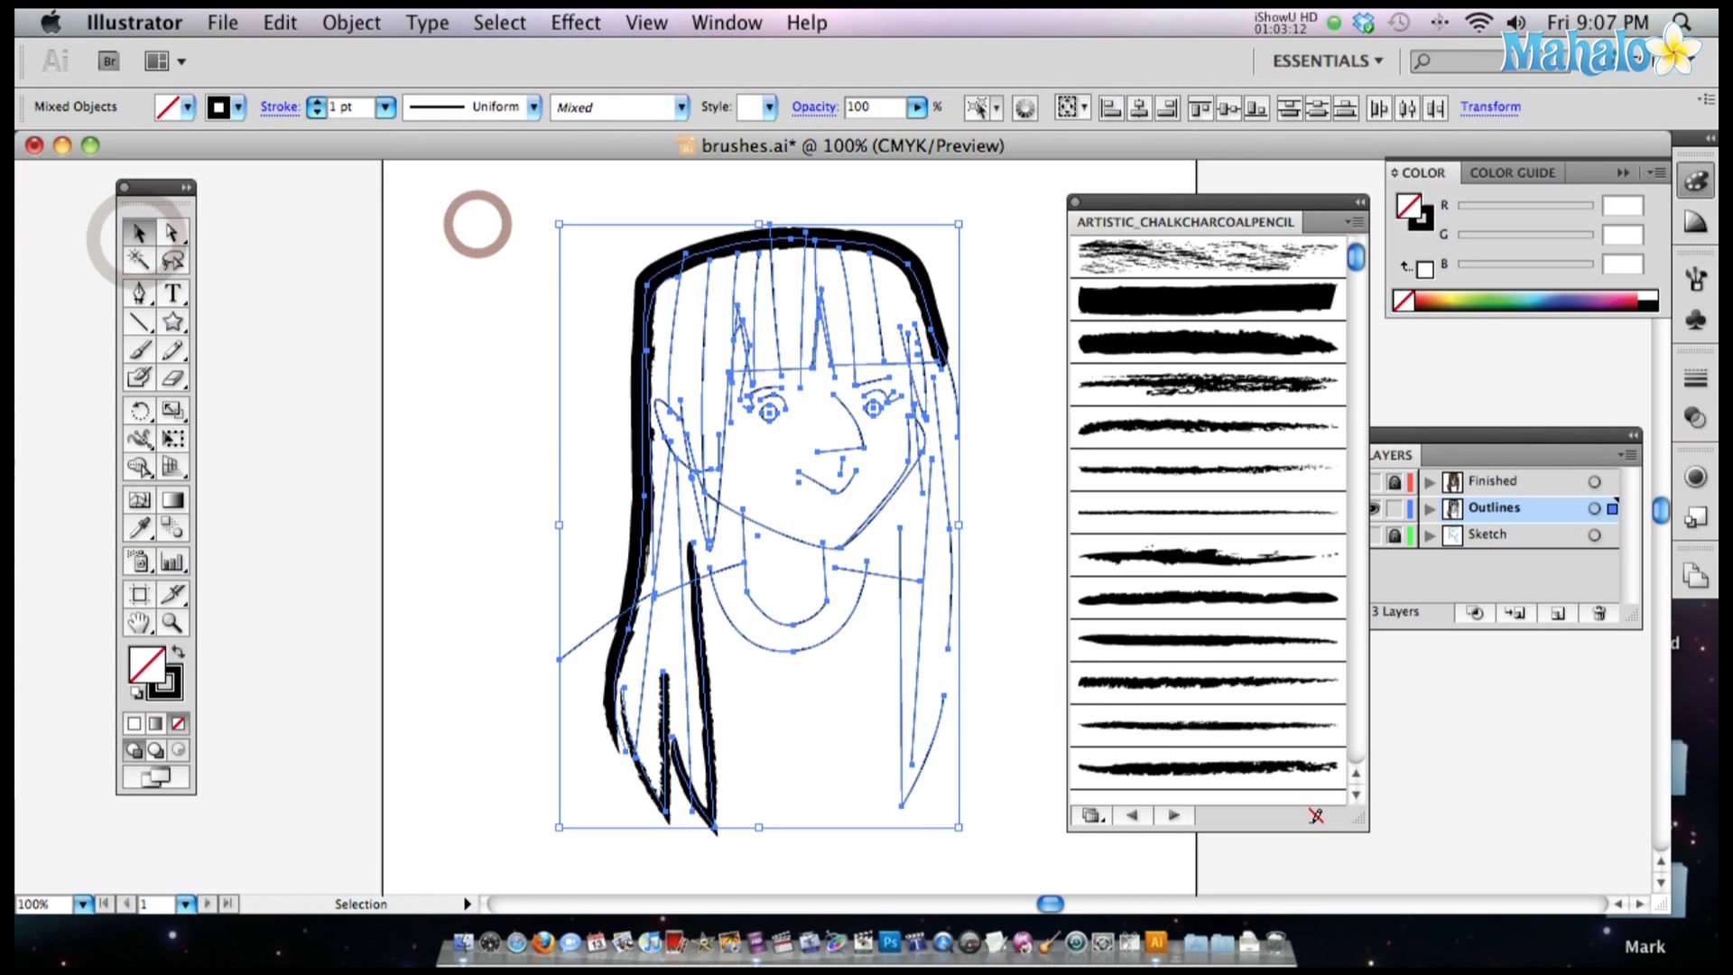
{"action": "left_click_drag", "start_coordinate": [959, 224], "coordinate": [935, 260]}
{"action": "key", "text": "ctrl+z"}
{"action": "left_click", "coordinate": [1011, 288]}
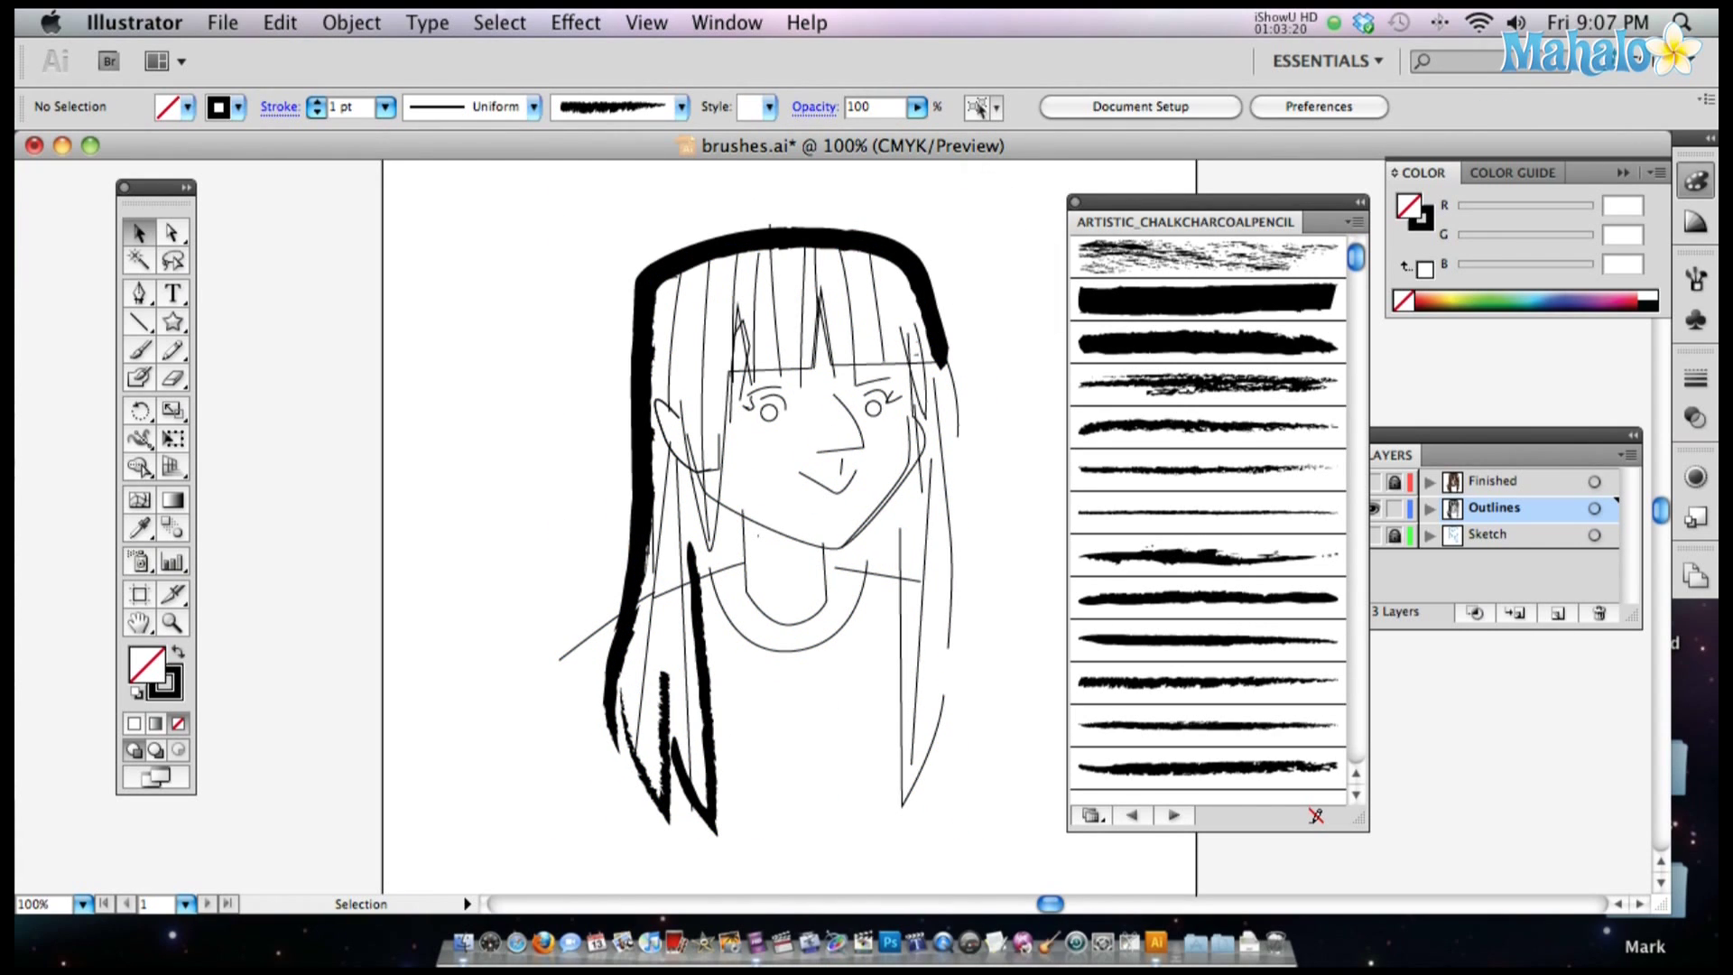
Apply a very thin pencil brush from the end of the library to the rightmost strand of the bangs.
{"action": "left_click_drag", "start_coordinate": [922, 467], "coordinate": [922, 459]}
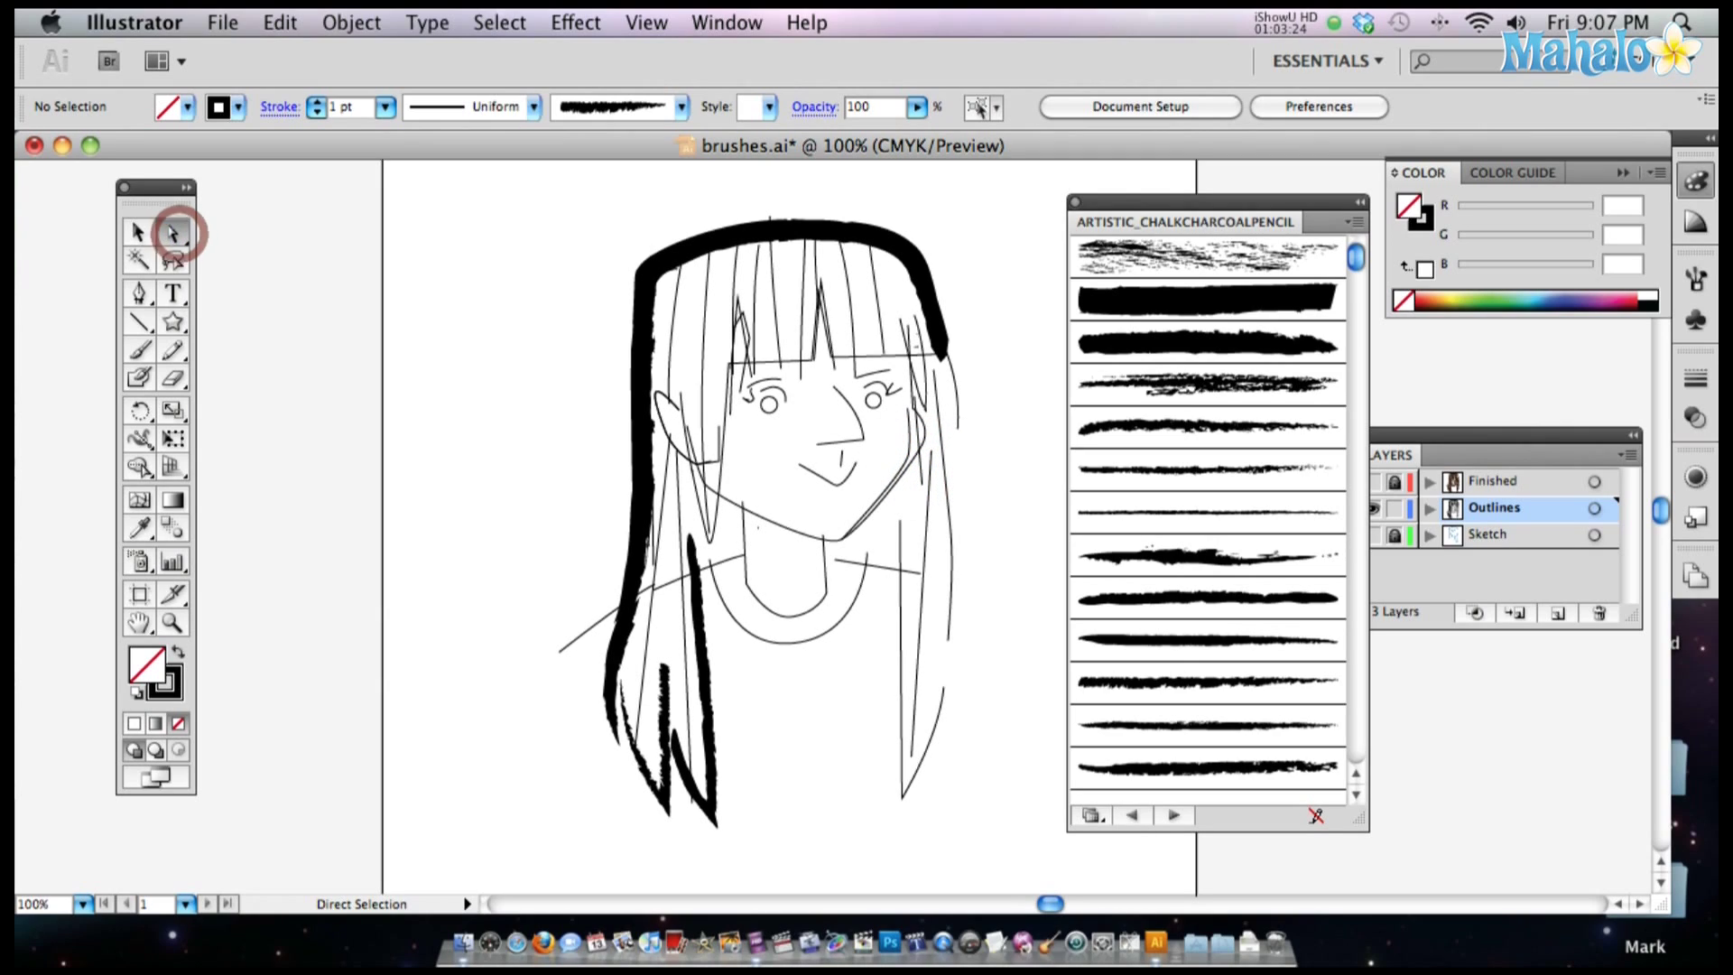
{"action": "key", "text": "space"}
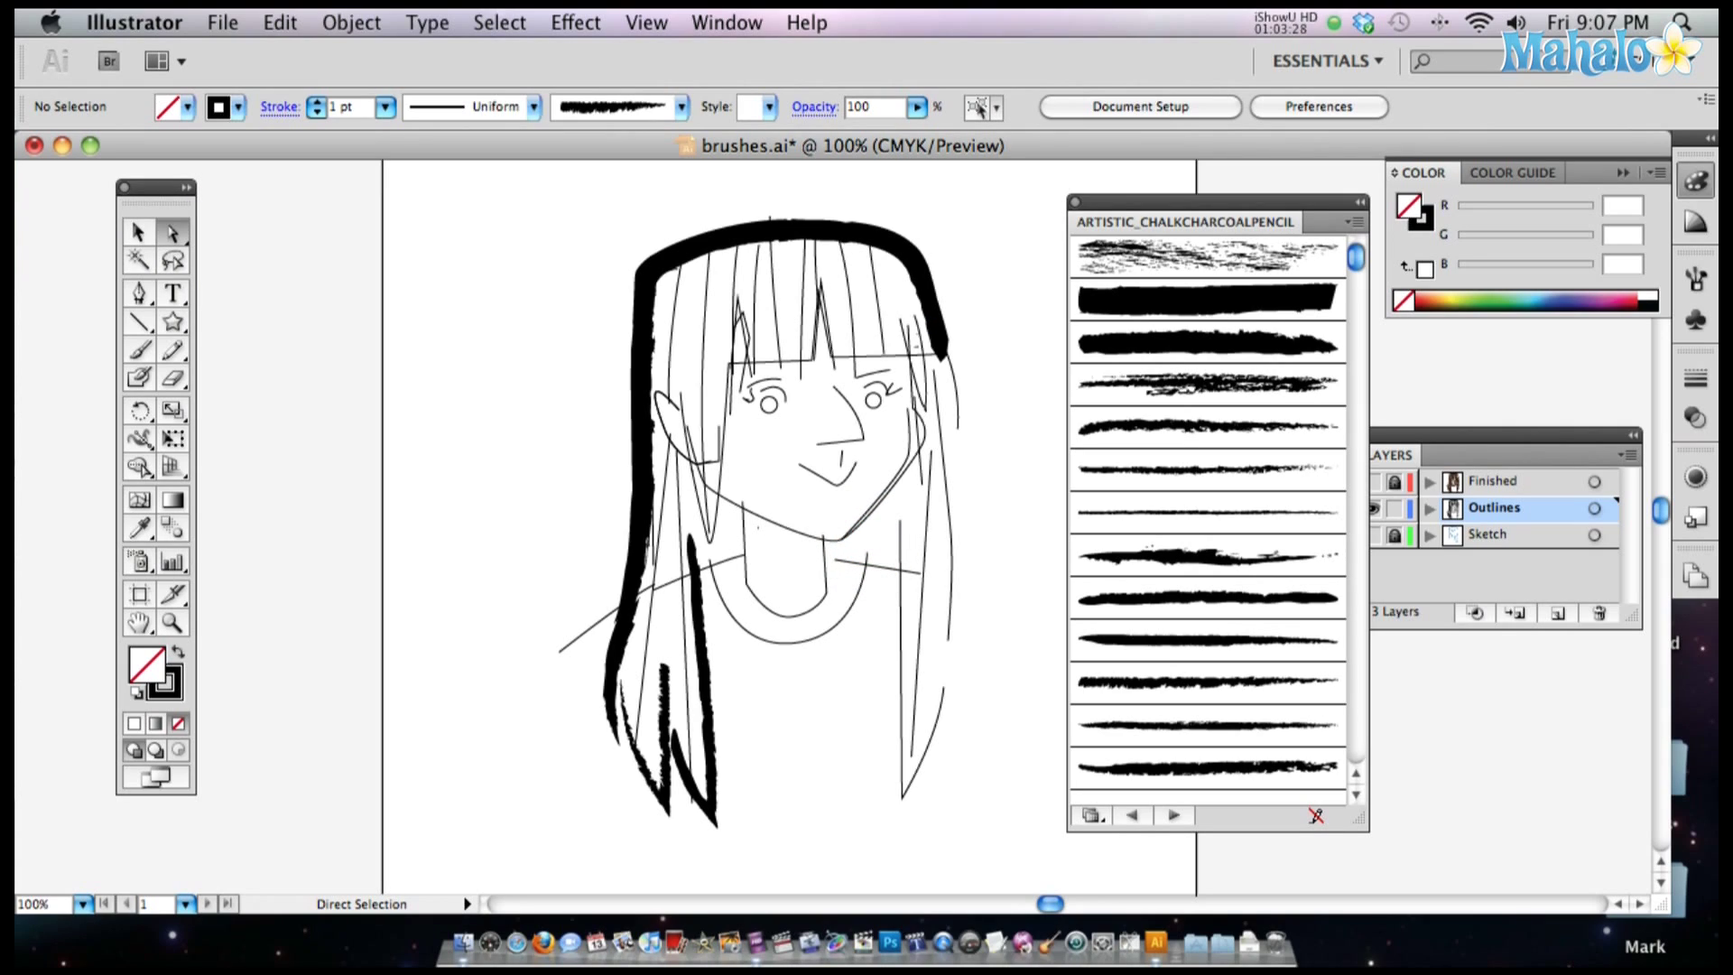
{"action": "left_click_drag", "start_coordinate": [938, 303], "coordinate": [932, 309]}
{"action": "left_click", "coordinate": [933, 309]}
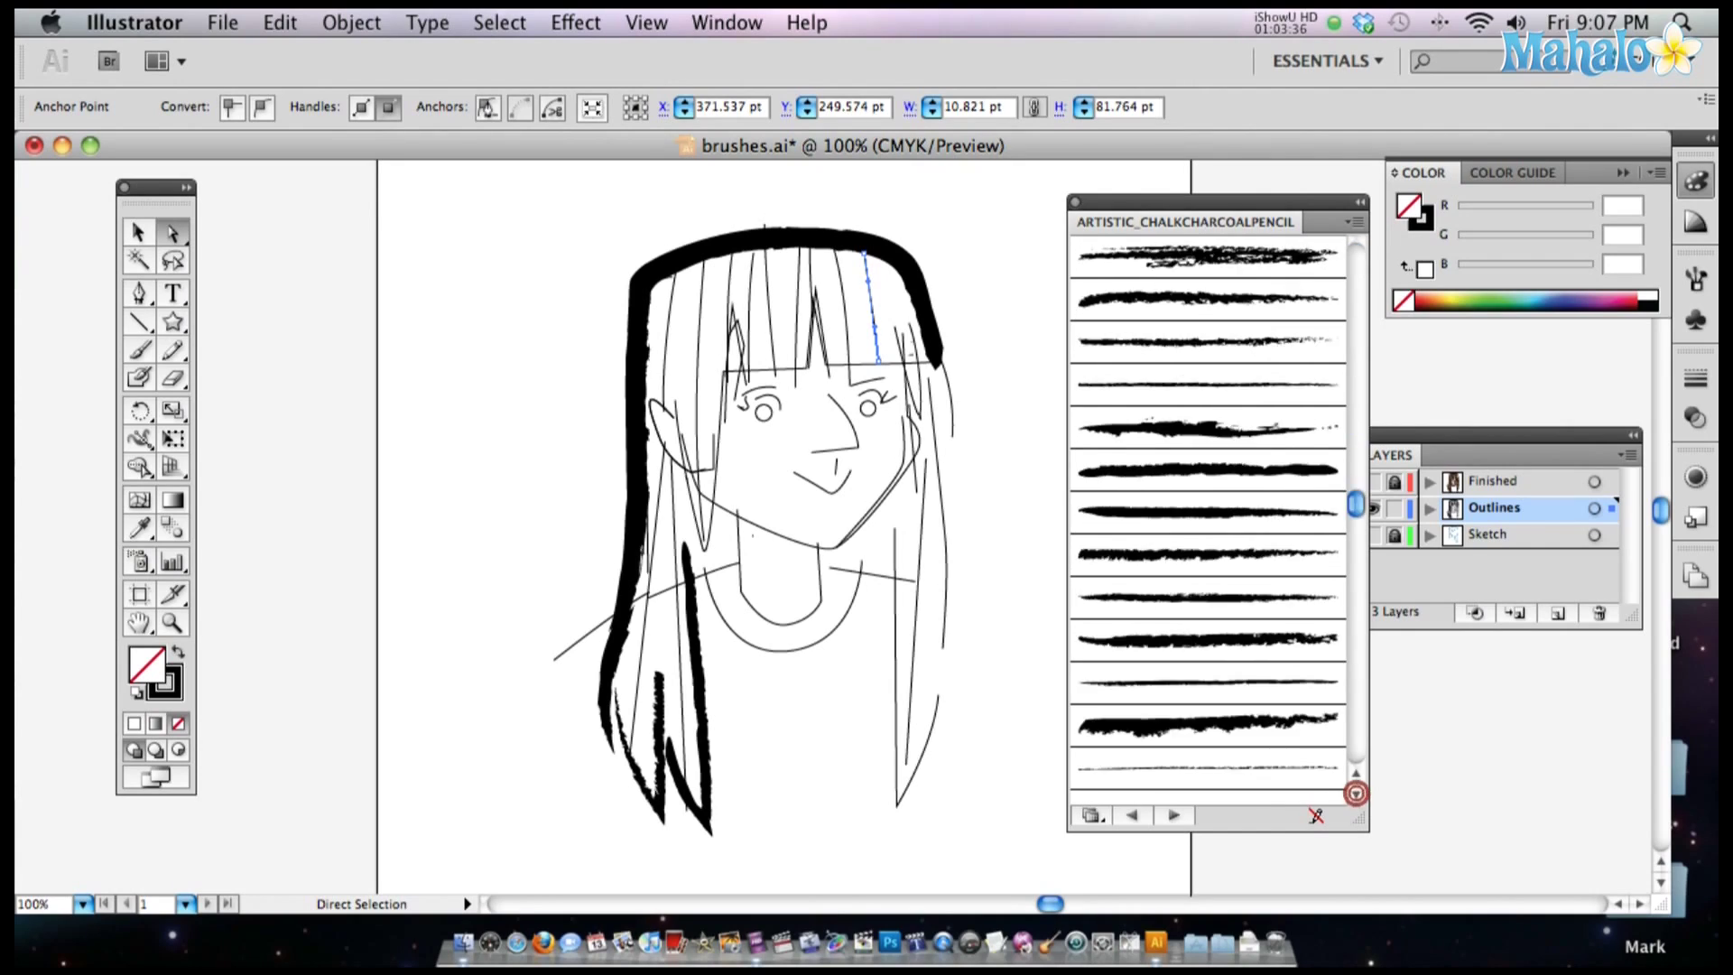
{"action": "left_click", "coordinate": [1356, 793]}
{"action": "left_click", "coordinate": [991, 343]}
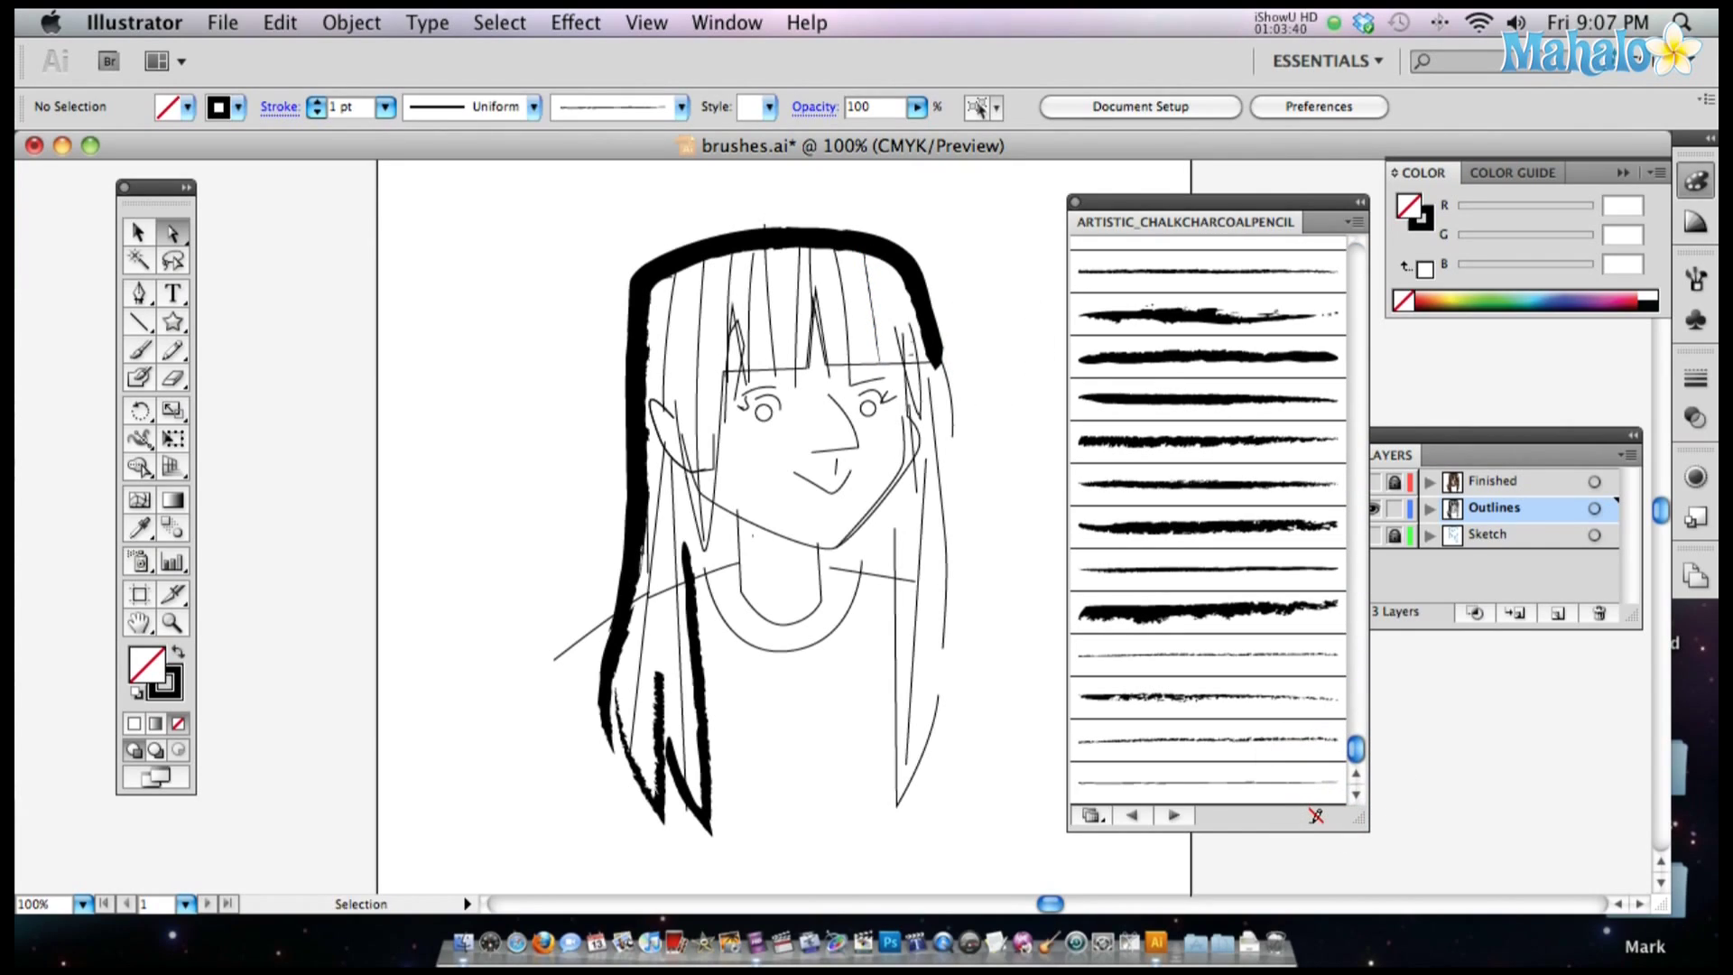
Examine the thin pencil texture on the bangs strand at 300% zoom.
{"action": "key", "text": "super+equal"}
{"action": "key", "text": "super+equal"}
{"action": "key", "text": "super+equal"}
{"action": "left_click_drag", "start_coordinate": [902, 316], "coordinate": [811, 791]}
{"action": "left_click", "coordinate": [860, 344]}
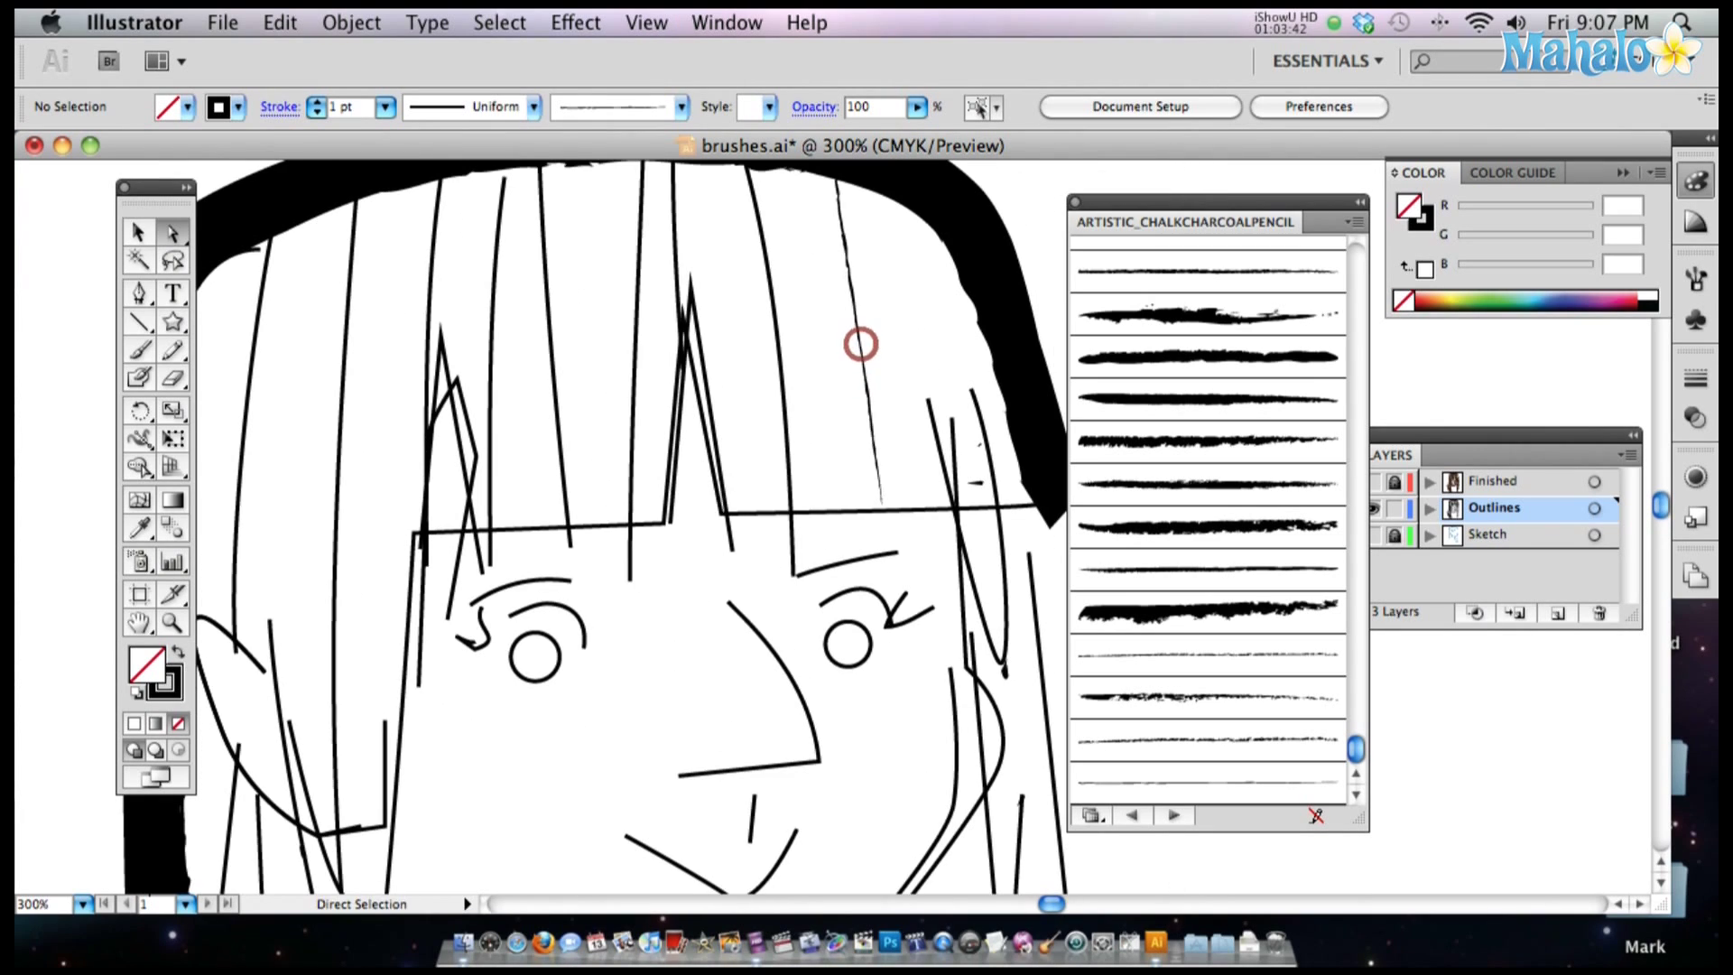
{"action": "left_click_drag", "start_coordinate": [811, 365], "coordinate": [778, 443]}
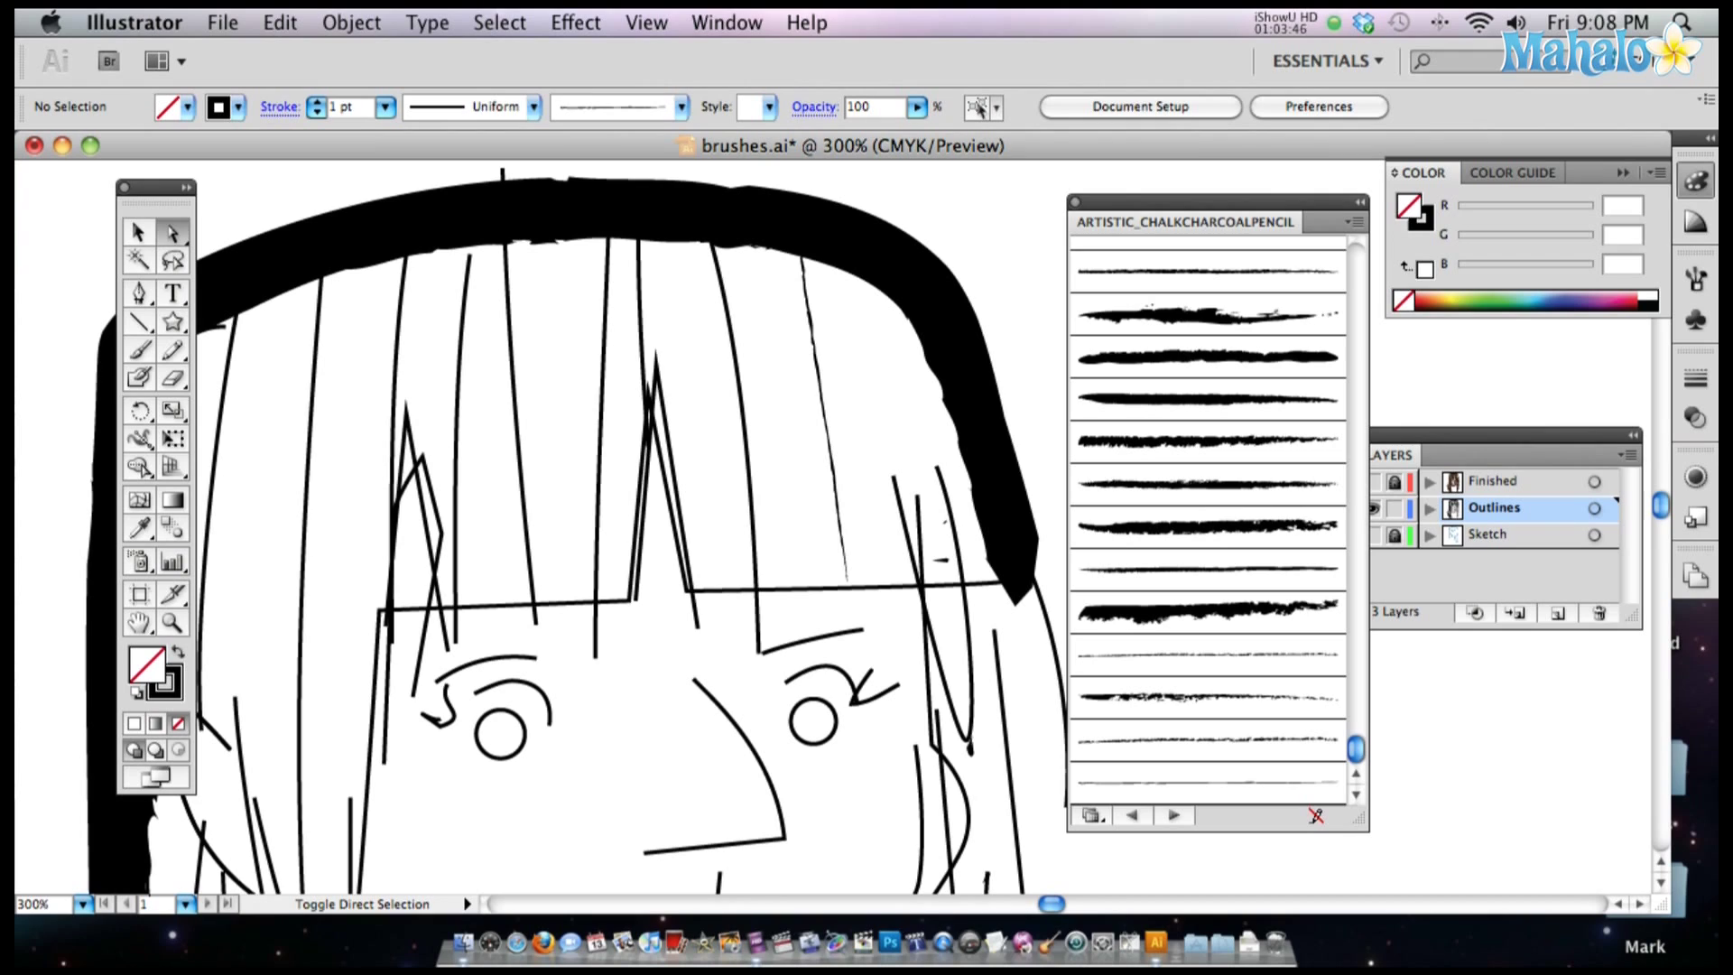
Reduce the stroke weight of the rightmost pencil-textured strand of the bangs to 0.25 pt.
{"action": "left_click_drag", "start_coordinate": [810, 311], "coordinate": [808, 73]}
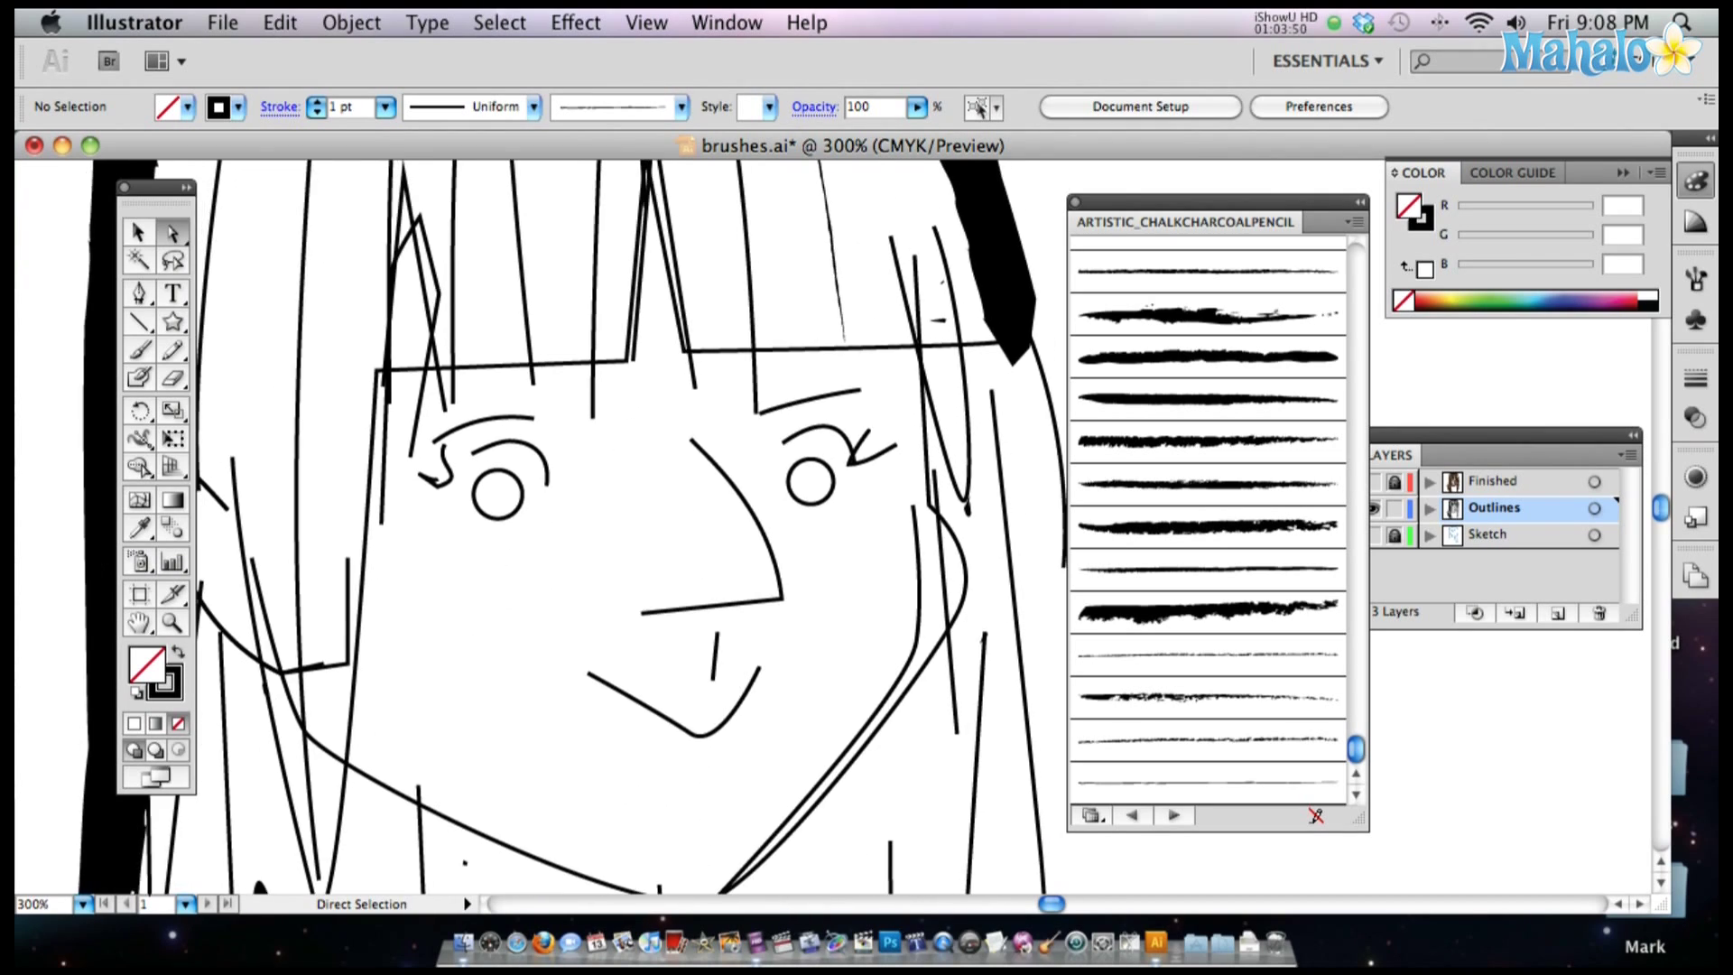
{"action": "key", "text": "super+equal"}
{"action": "key", "text": "super+equal"}
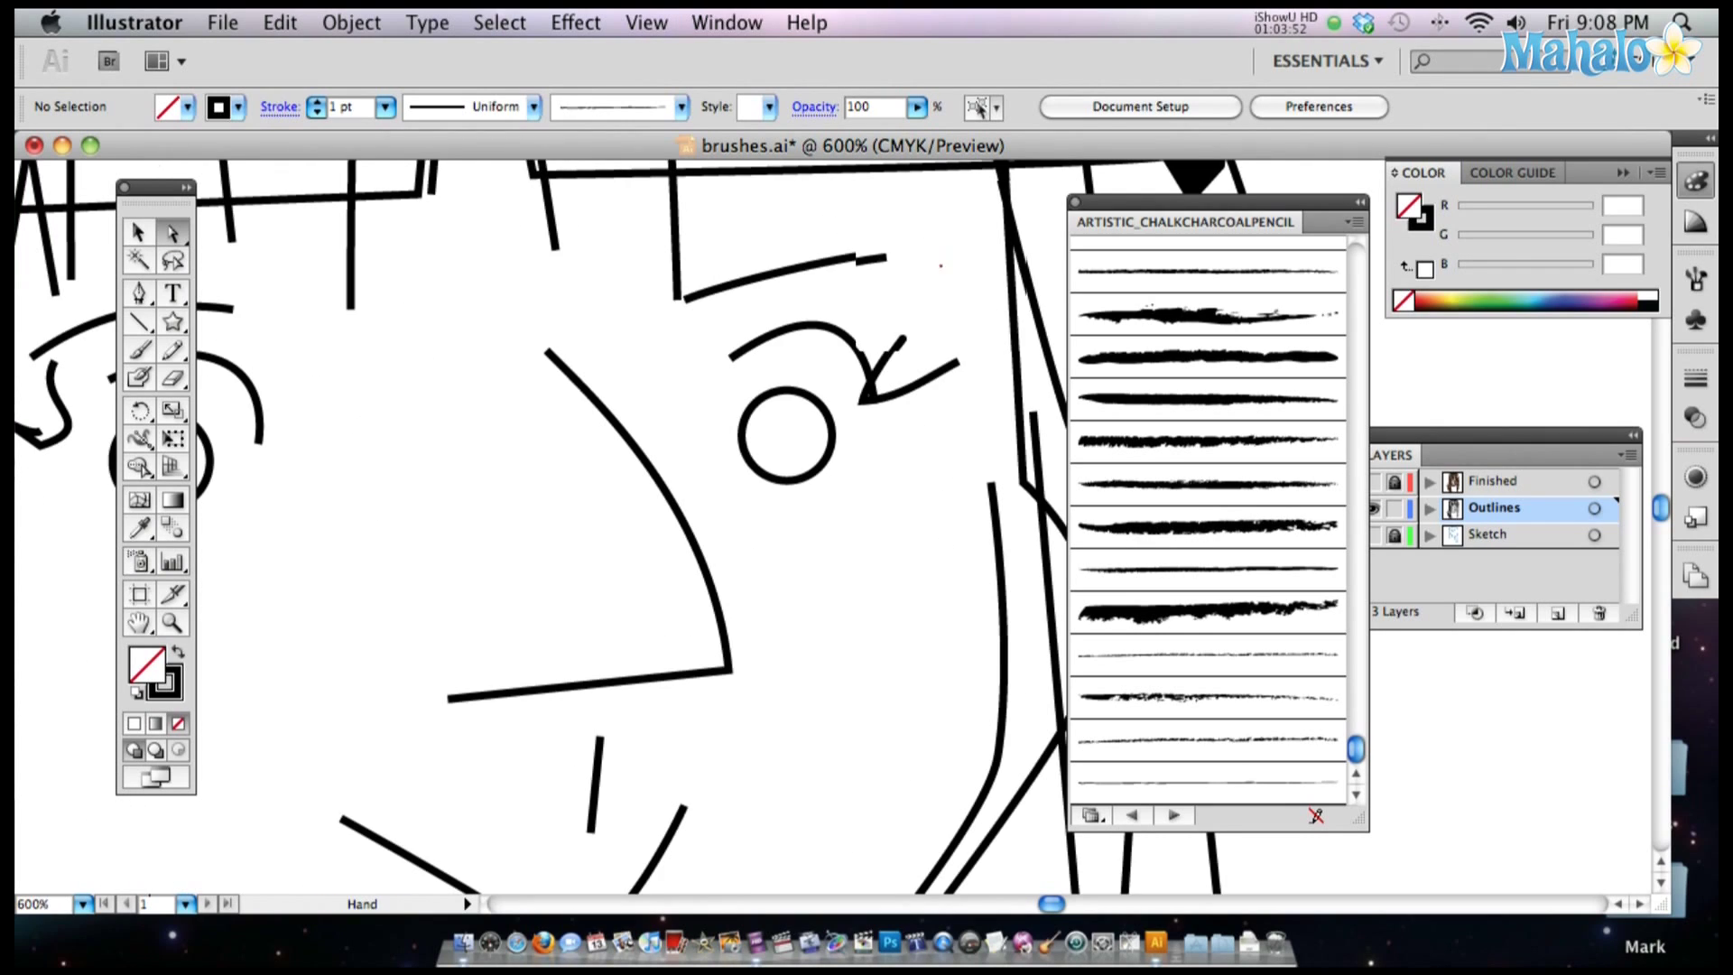
{"action": "left_click_drag", "start_coordinate": [941, 266], "coordinate": [848, 630]}
{"action": "left_click_drag", "start_coordinate": [818, 341], "coordinate": [803, 737]}
{"action": "left_click_drag", "start_coordinate": [522, 408], "coordinate": [624, 403]}
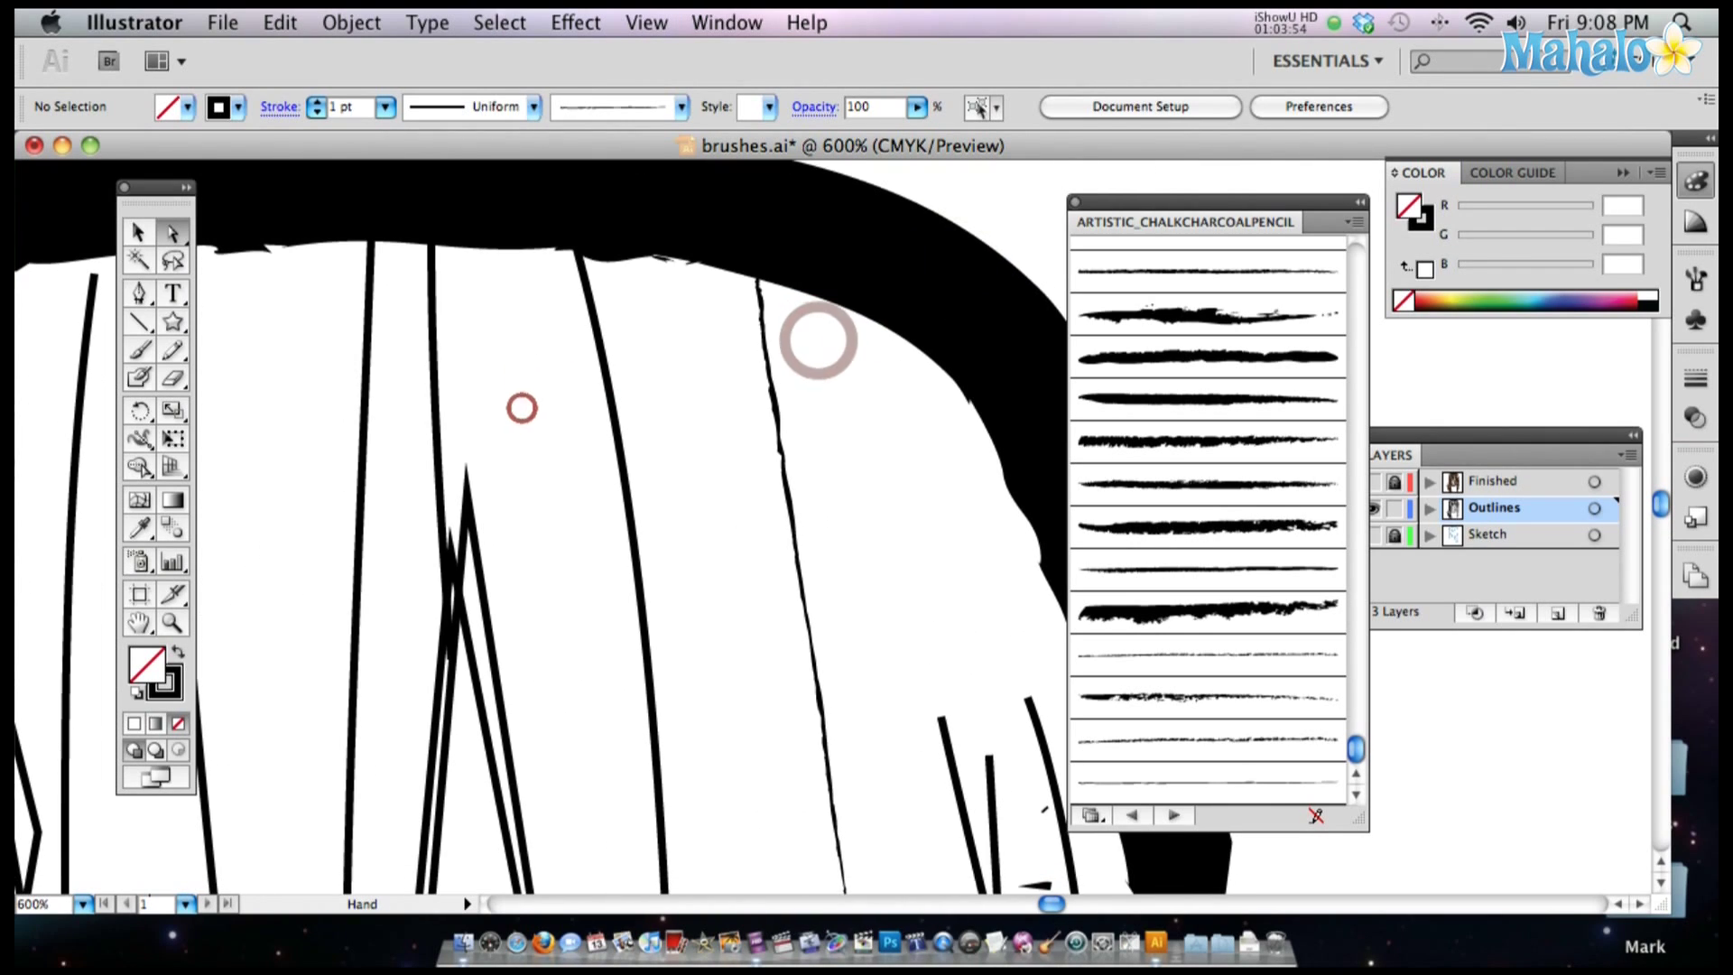
{"action": "left_click", "coordinate": [768, 390]}
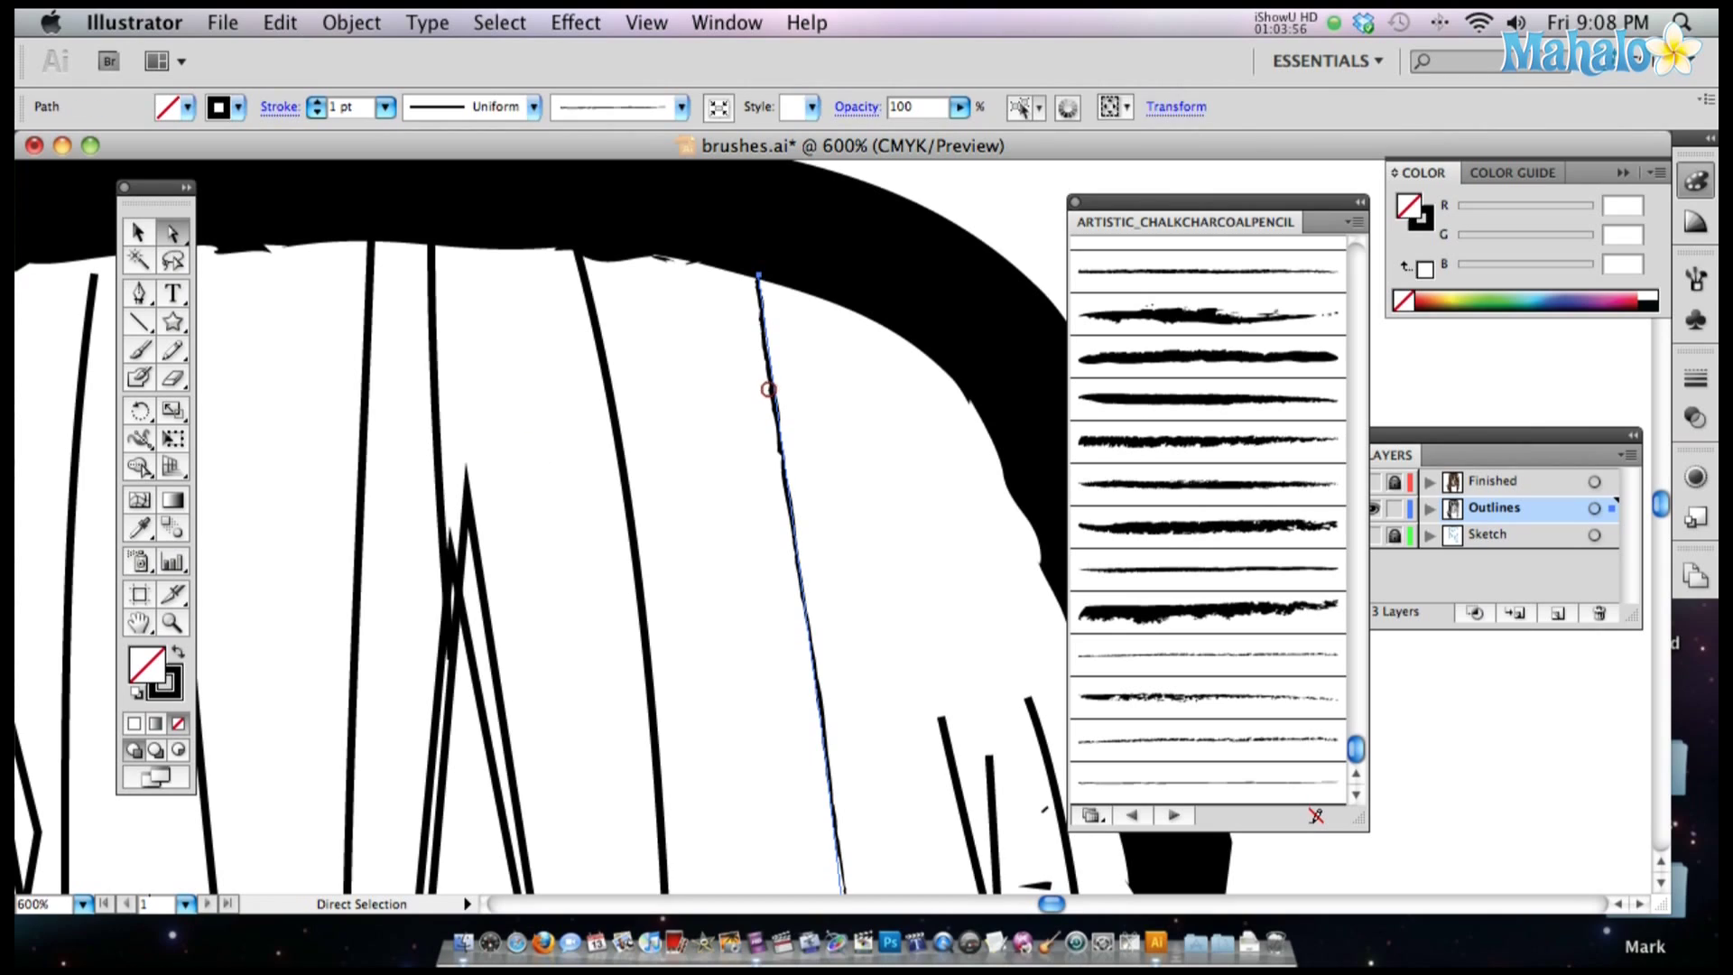
{"action": "left_click", "coordinate": [768, 390]}
{"action": "left_click", "coordinate": [771, 378]}
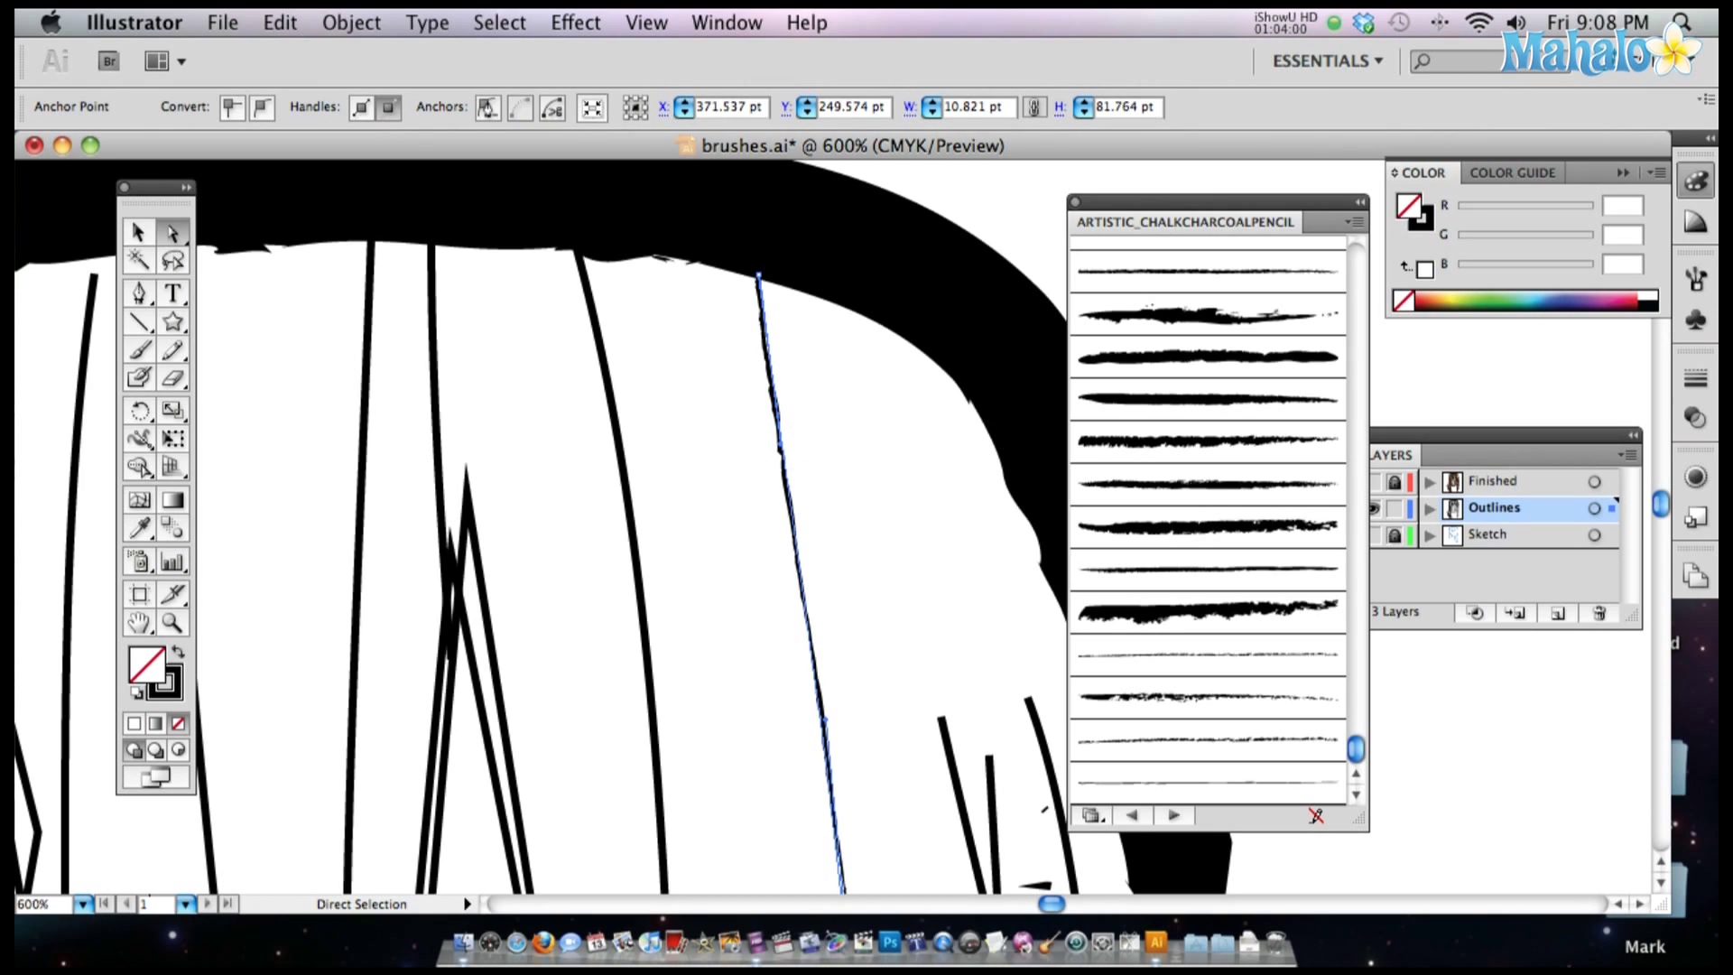
{"action": "left_click", "coordinate": [1696, 377]}
{"action": "left_click", "coordinate": [1566, 401]}
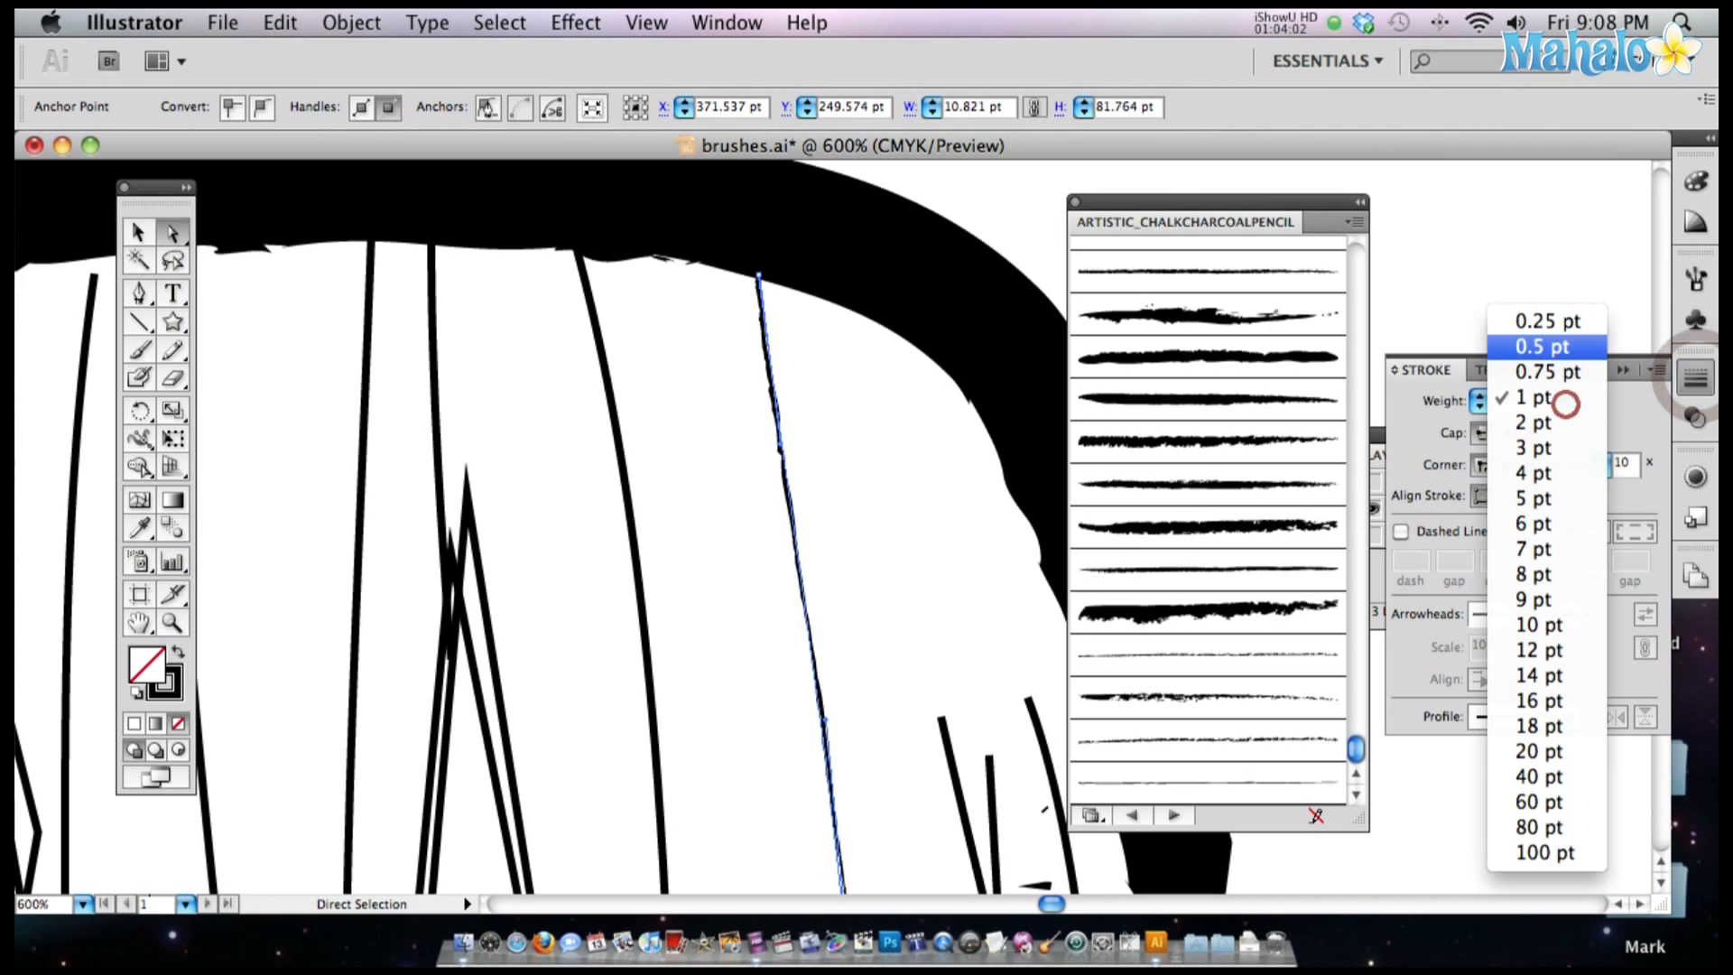
{"action": "left_click", "coordinate": [1562, 322]}
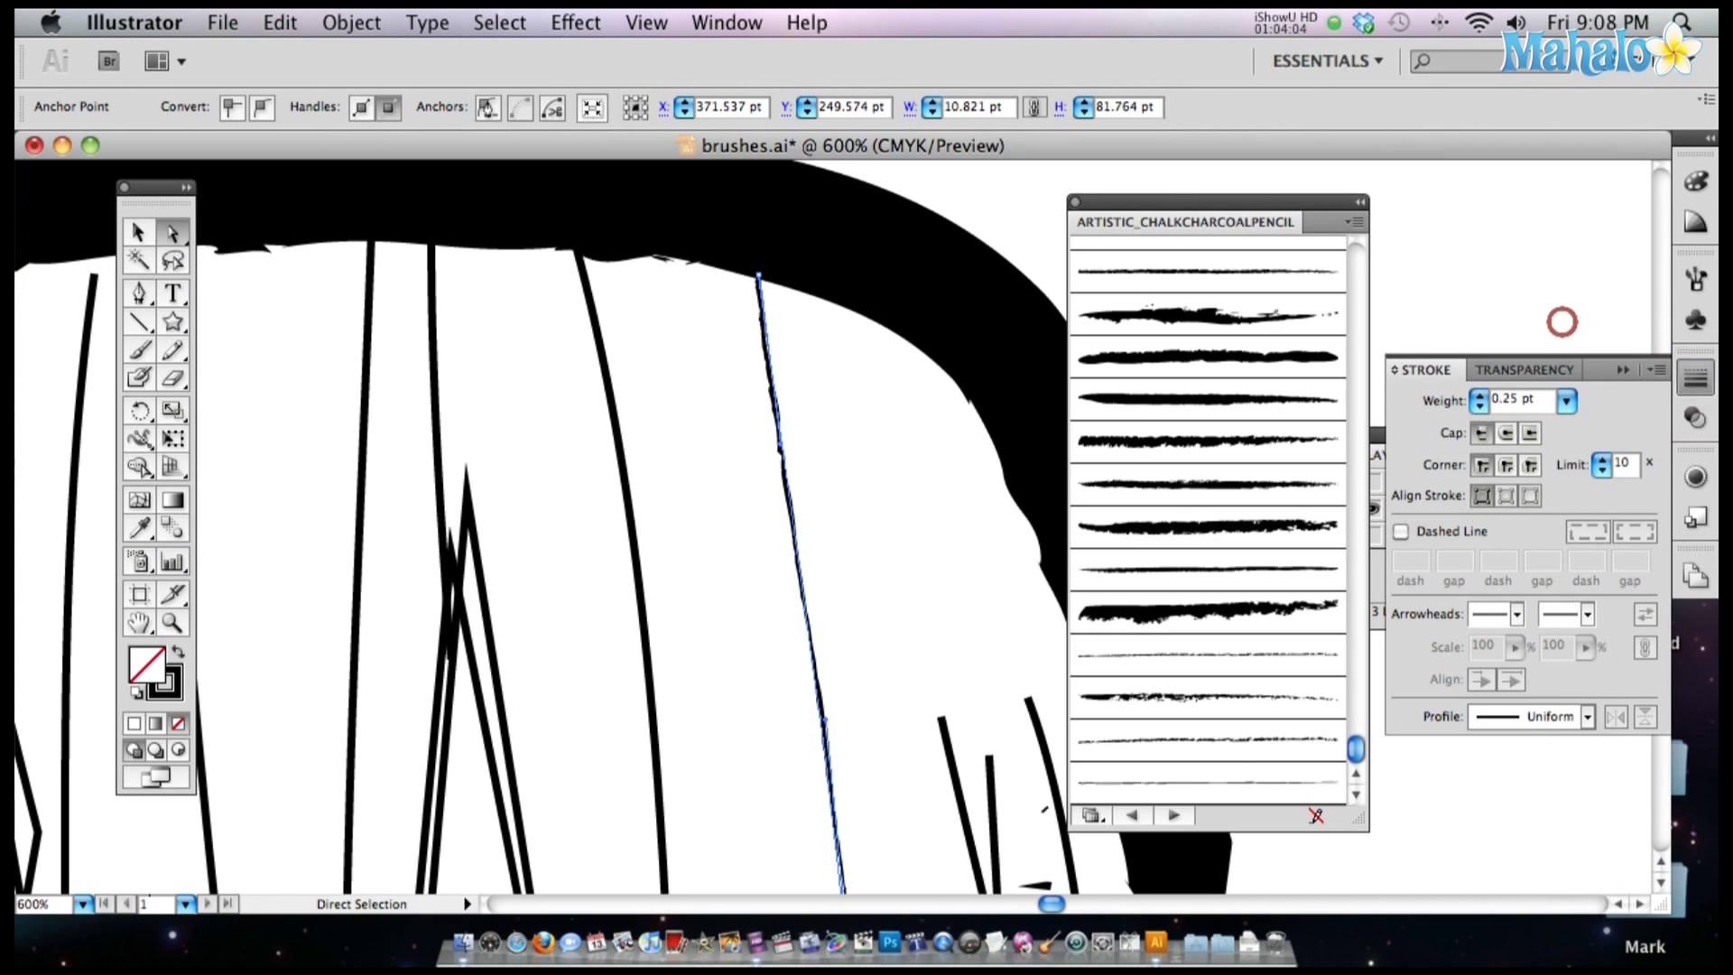
Set the stroke weight of the same bangs strand to 0.5 pt and deselect it.
{"action": "left_click", "coordinate": [1566, 401]}
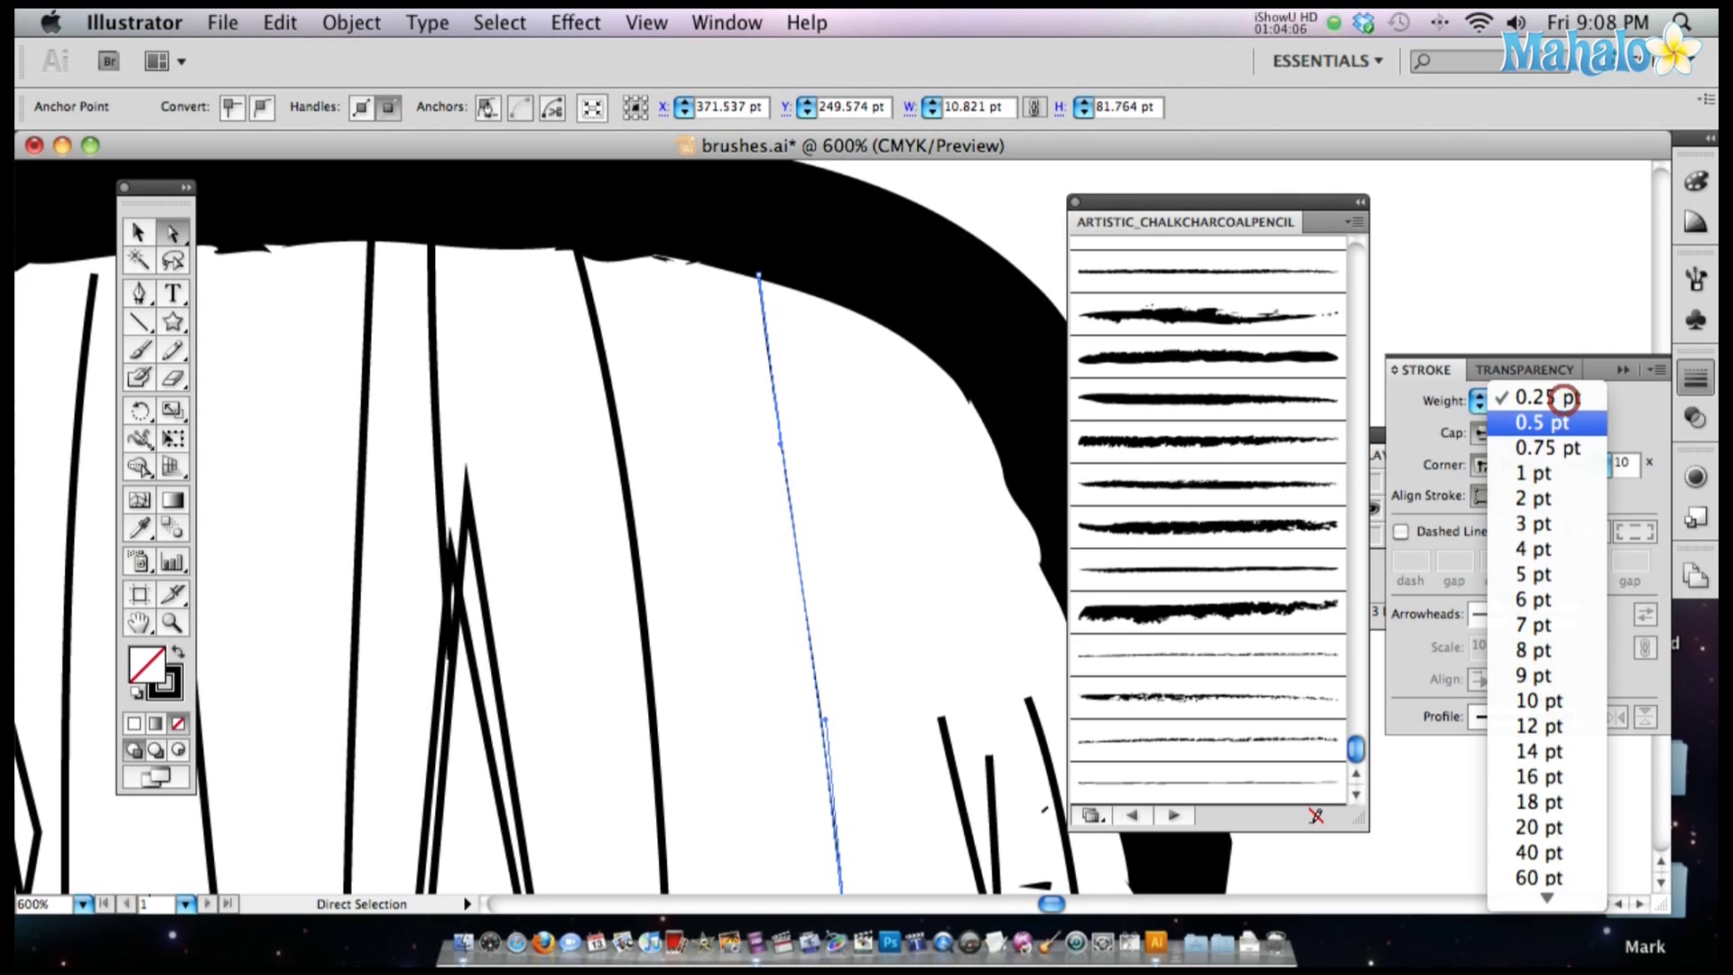
{"action": "left_click", "coordinate": [1558, 433]}
{"action": "left_click", "coordinate": [935, 508]}
{"action": "key", "text": "super+minus"}
{"action": "key", "text": "super+minus"}
{"action": "key", "text": "super+minus"}
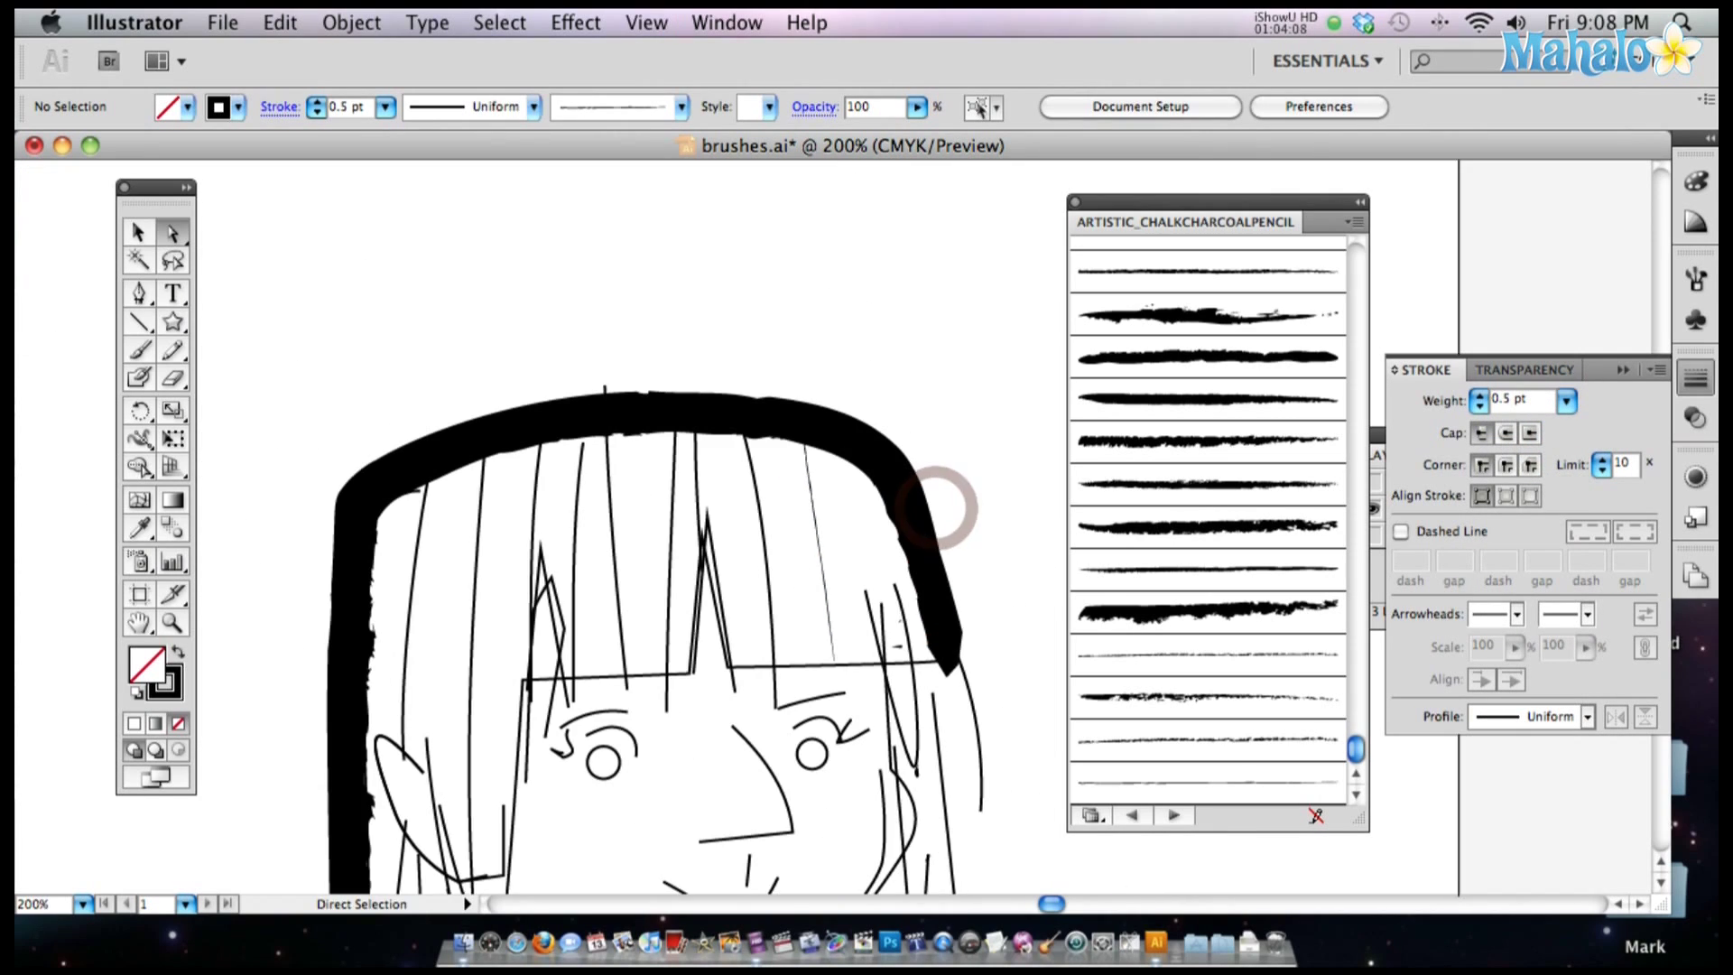
{"action": "left_click", "coordinate": [924, 562], "text": "alt+super"}
{"action": "left_click", "coordinate": [925, 561], "text": "alt+super"}
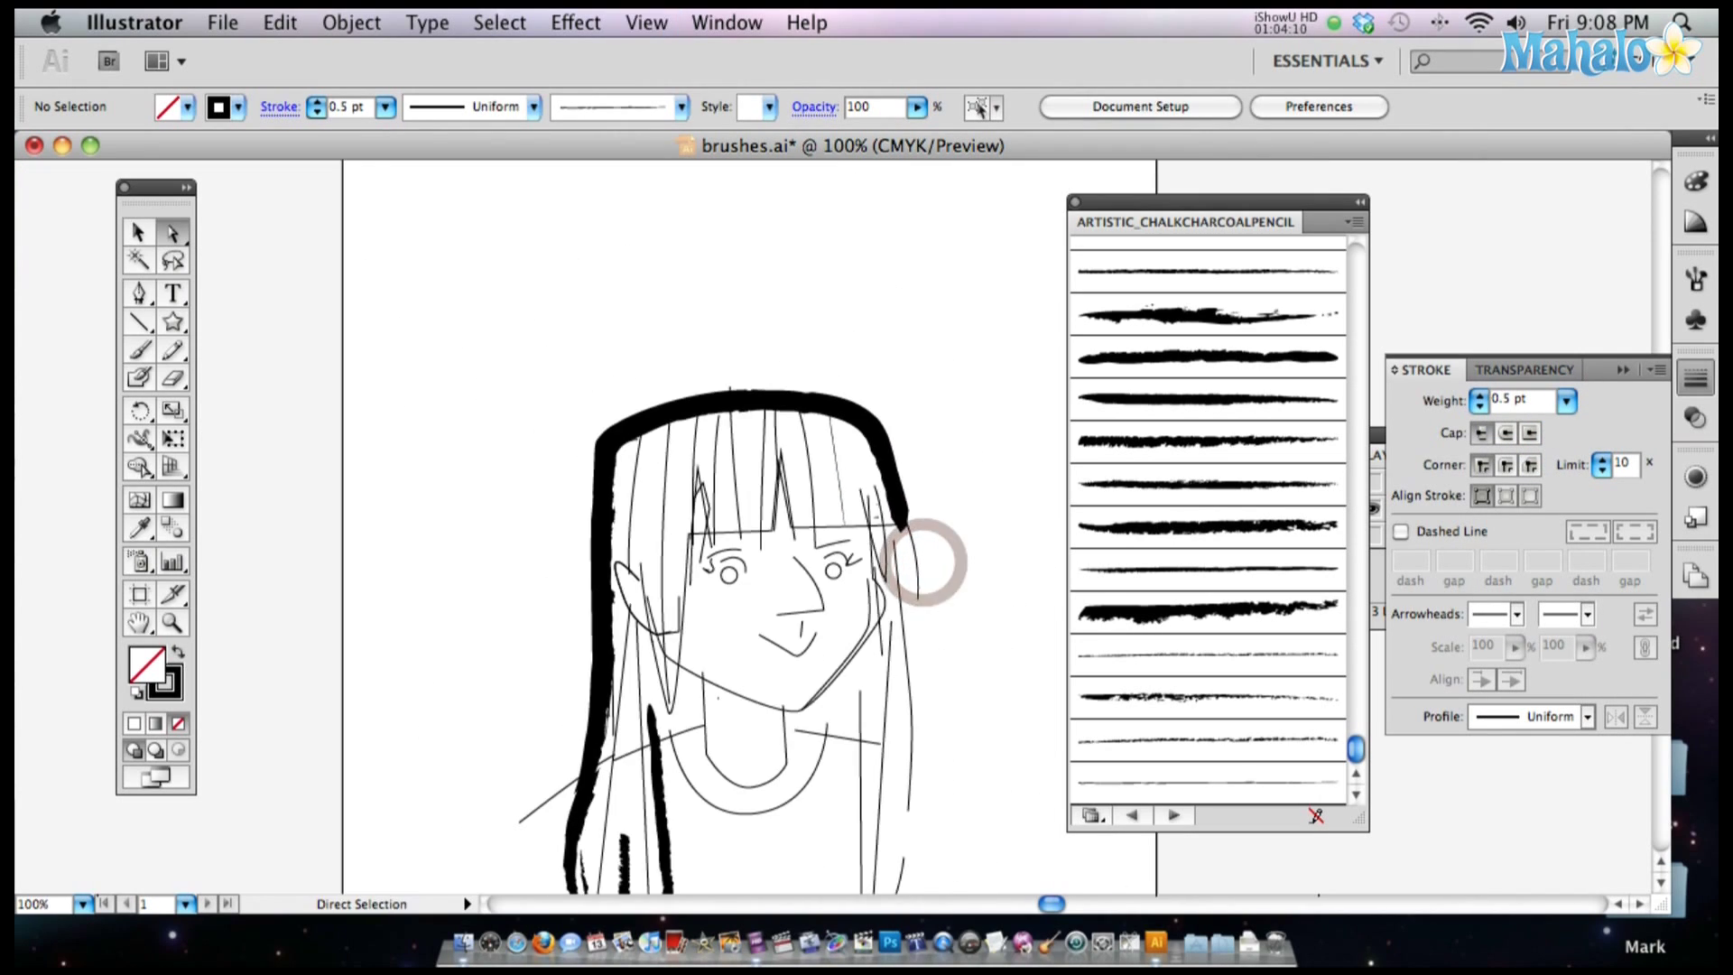
{"action": "left_click_drag", "start_coordinate": [941, 631], "coordinate": [946, 533]}
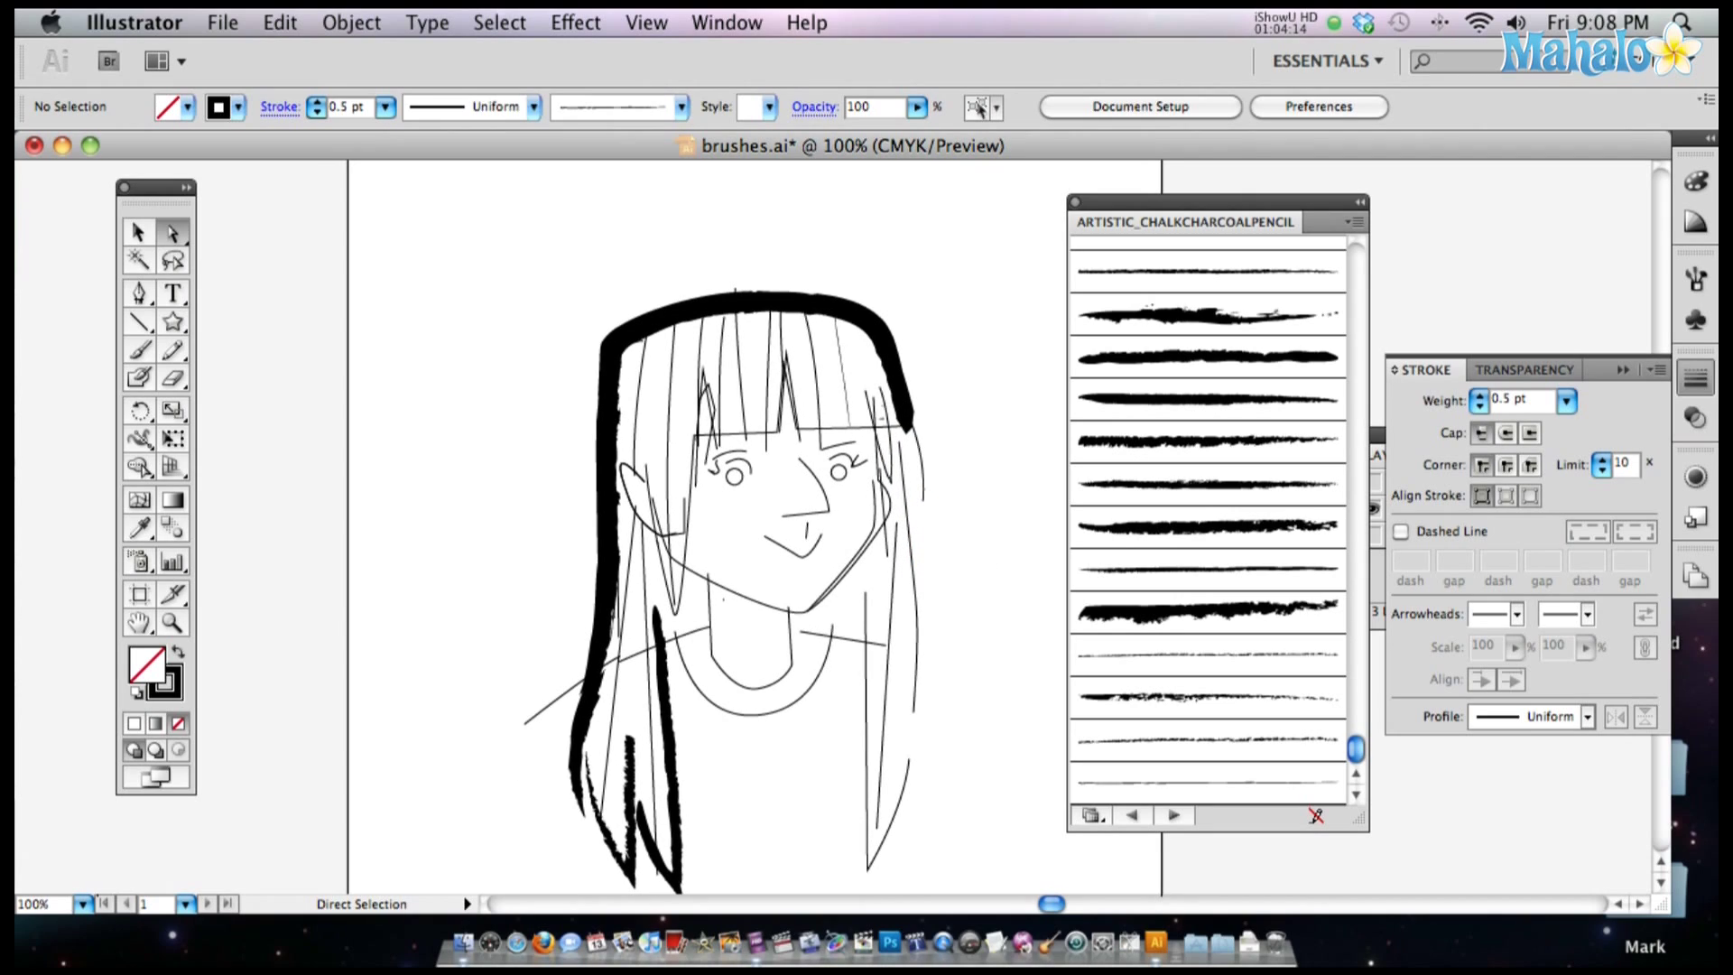
Lock and hide the Outlines layer, and show and unlock the Finished layer.
{"action": "left_click", "coordinate": [1378, 572]}
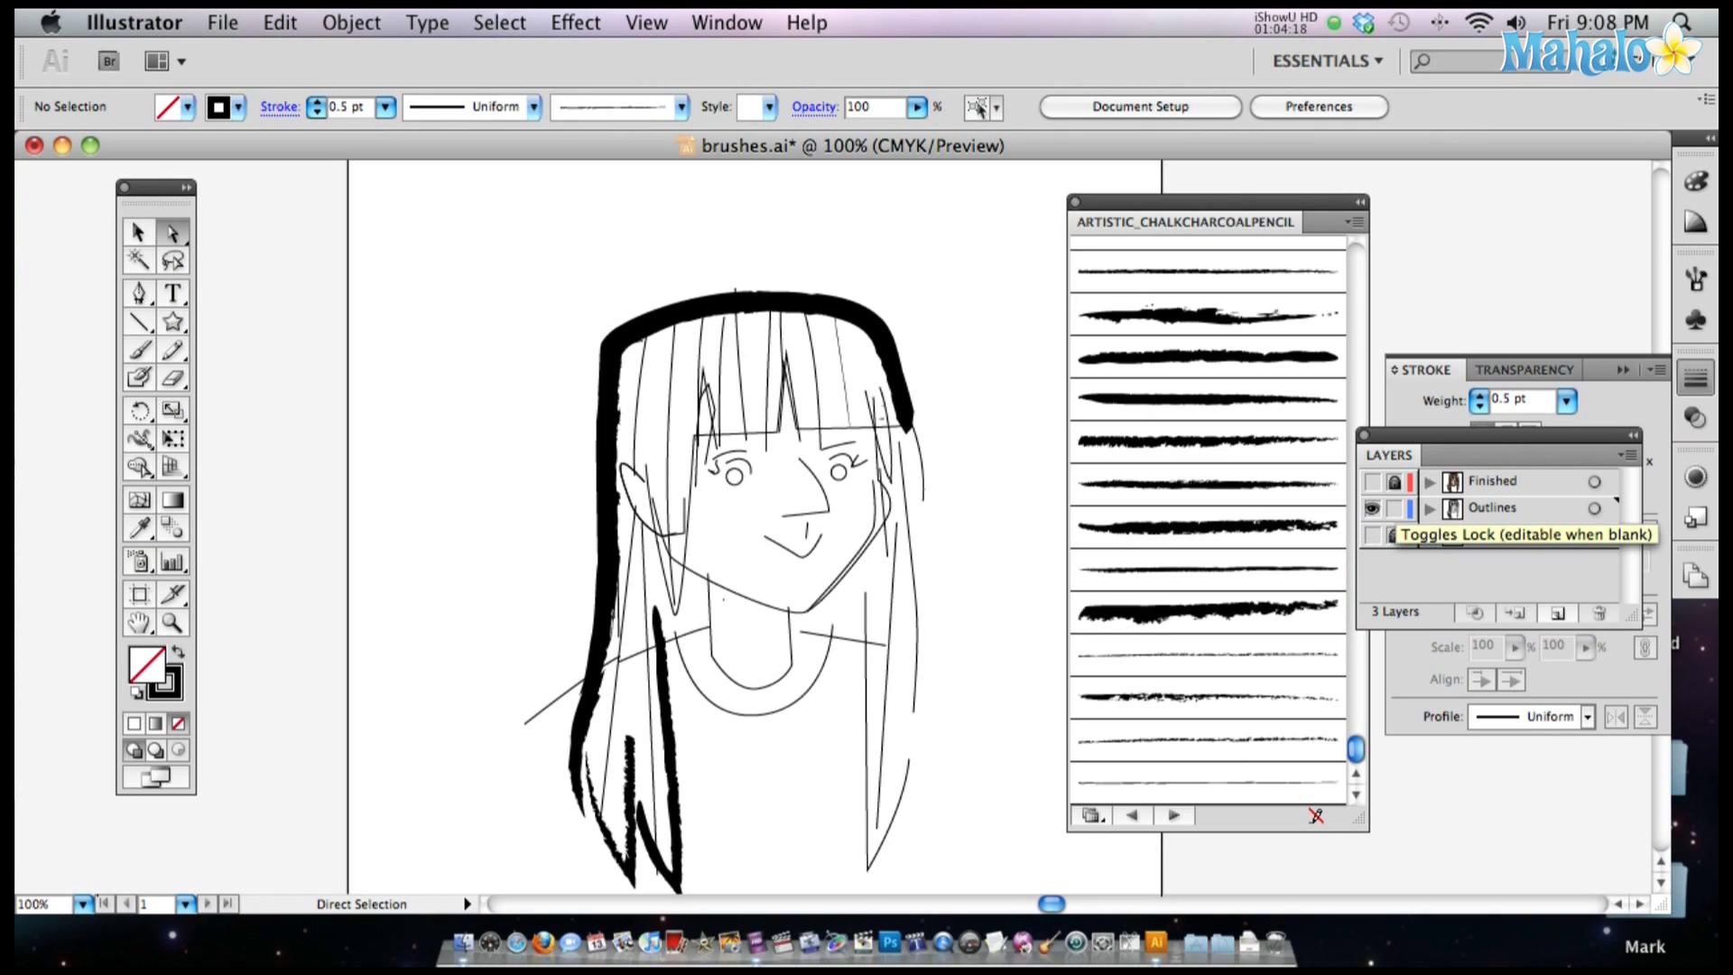
{"action": "left_click", "coordinate": [1395, 508]}
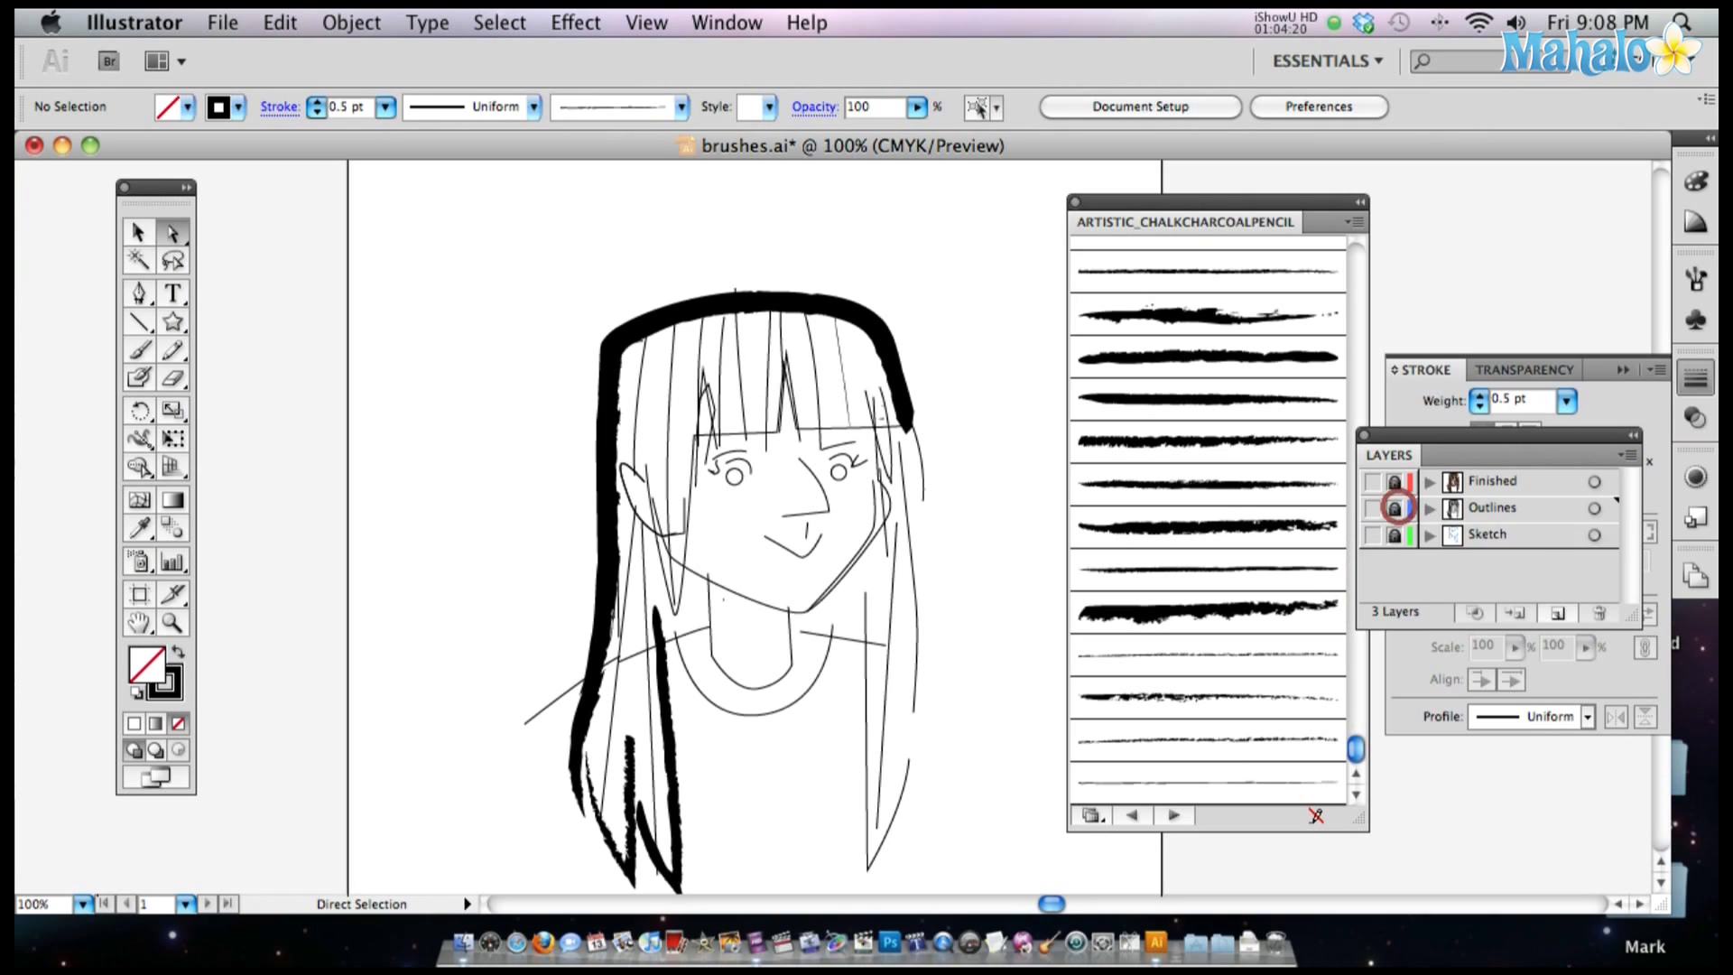
{"action": "left_click", "coordinate": [1372, 481]}
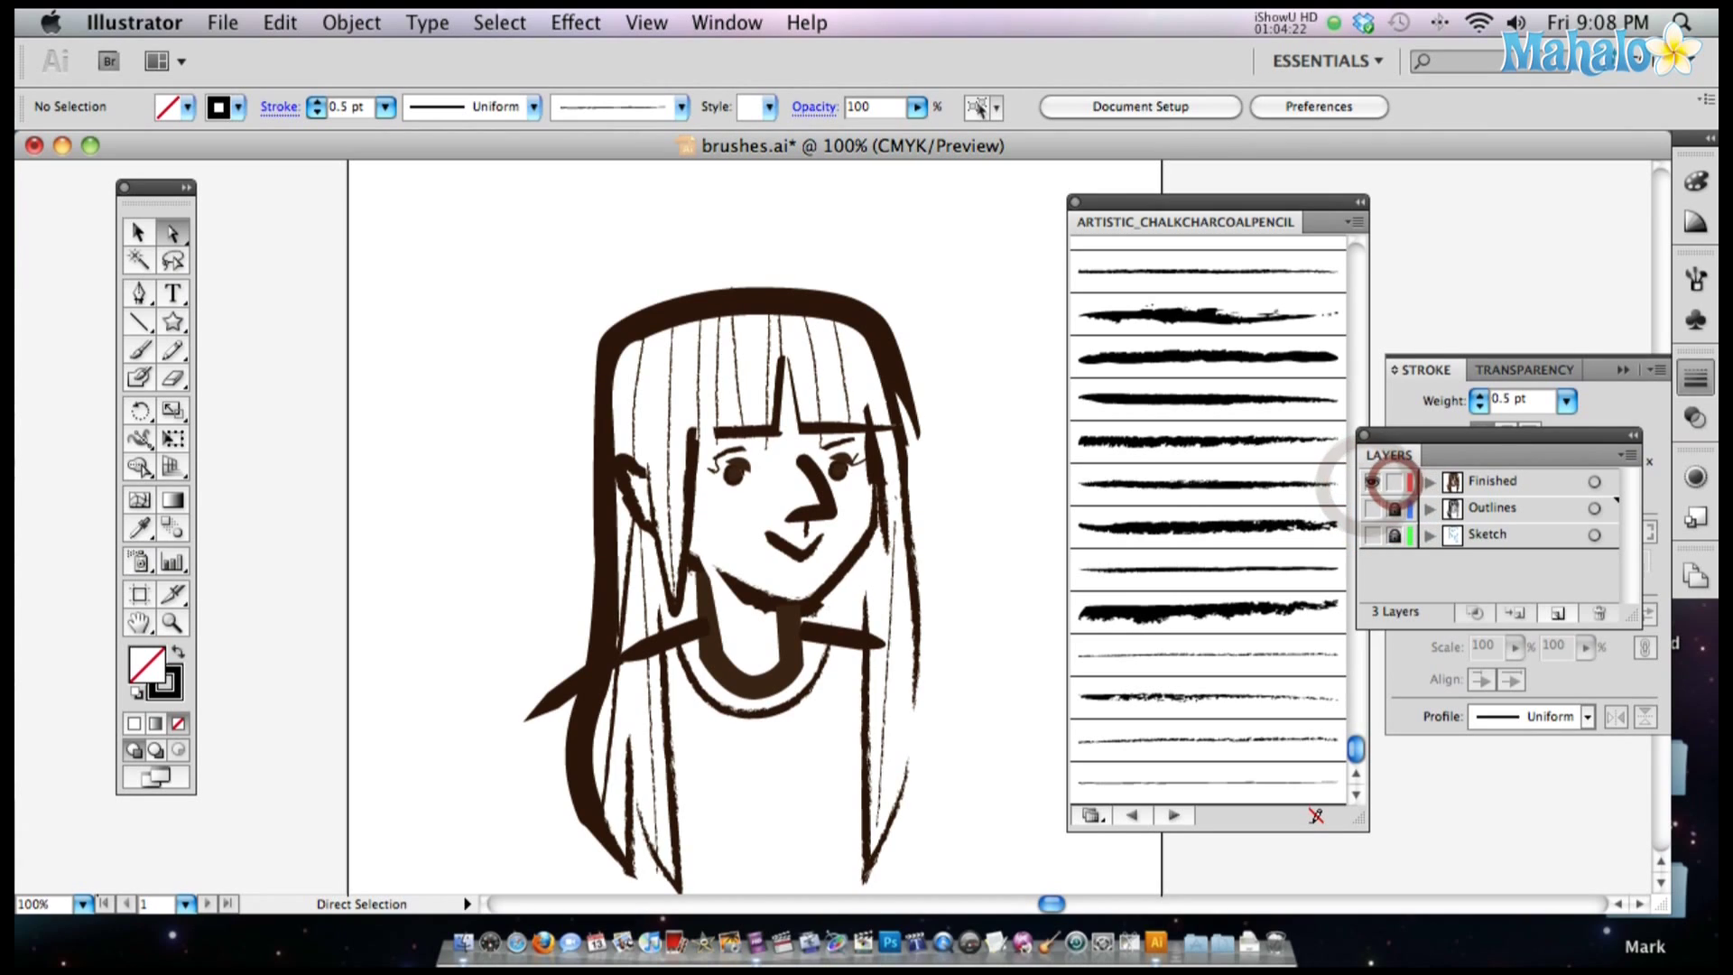
{"action": "left_click_drag", "start_coordinate": [907, 692], "coordinate": [904, 610]}
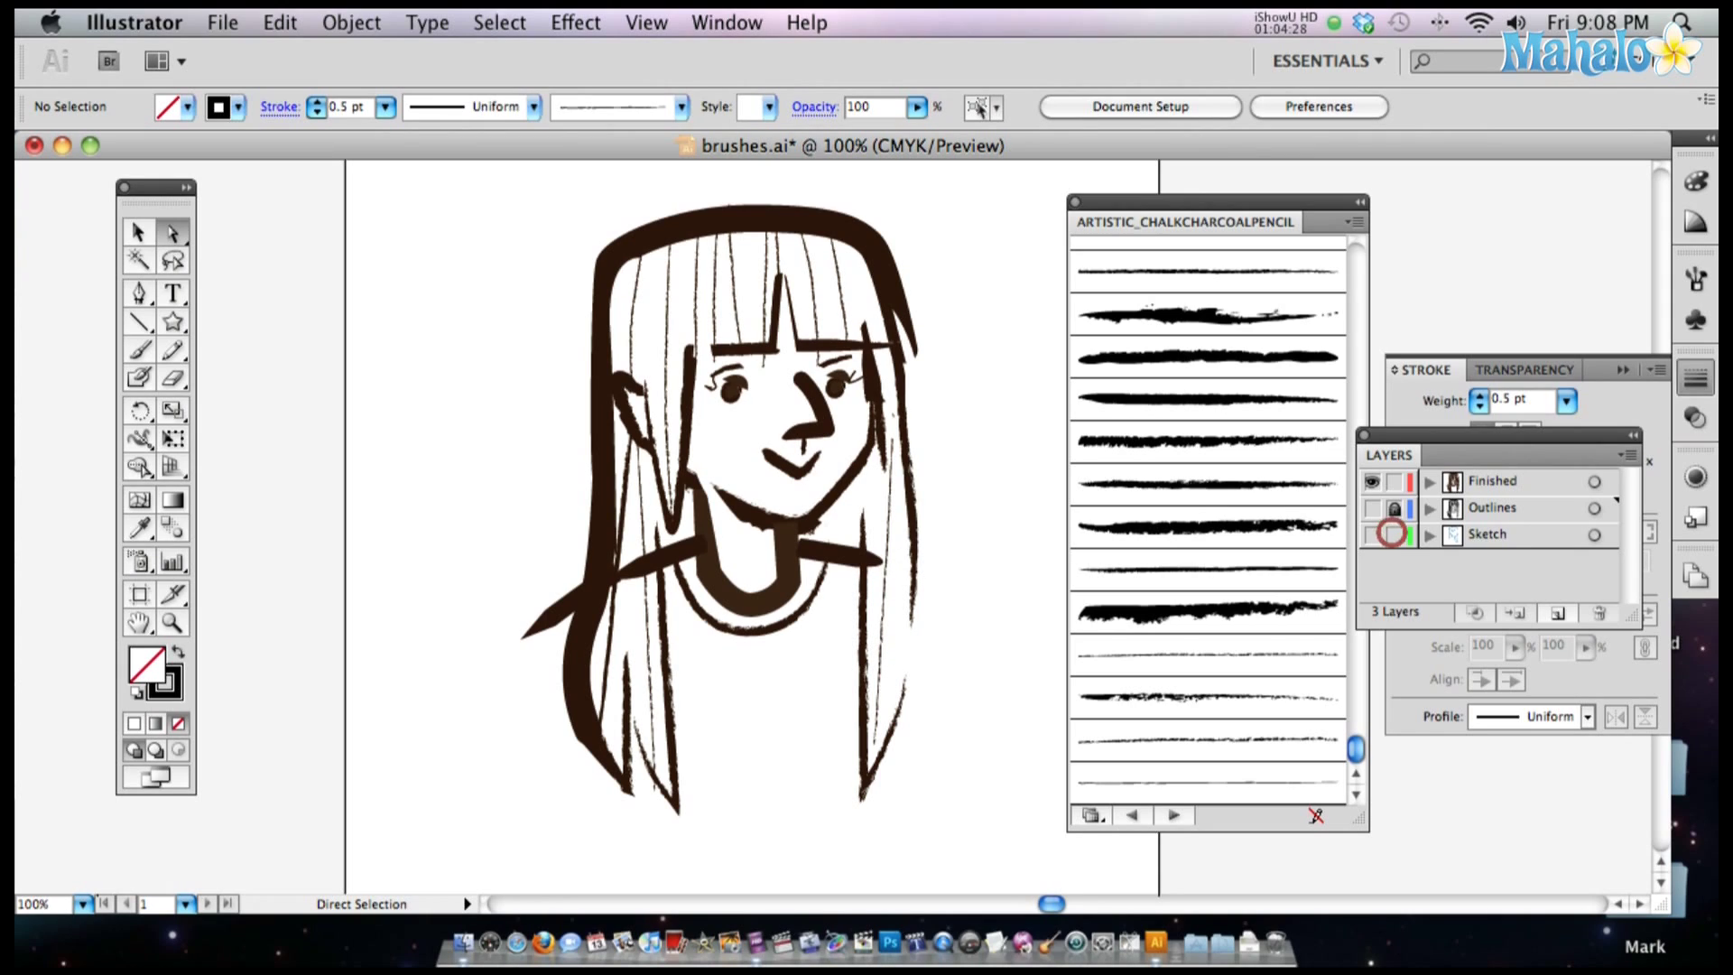
Compare the Sketch, Outlines and Finished layers by showing them in turn, leaving only Finished visible.
{"action": "left_click", "coordinate": [1372, 534]}
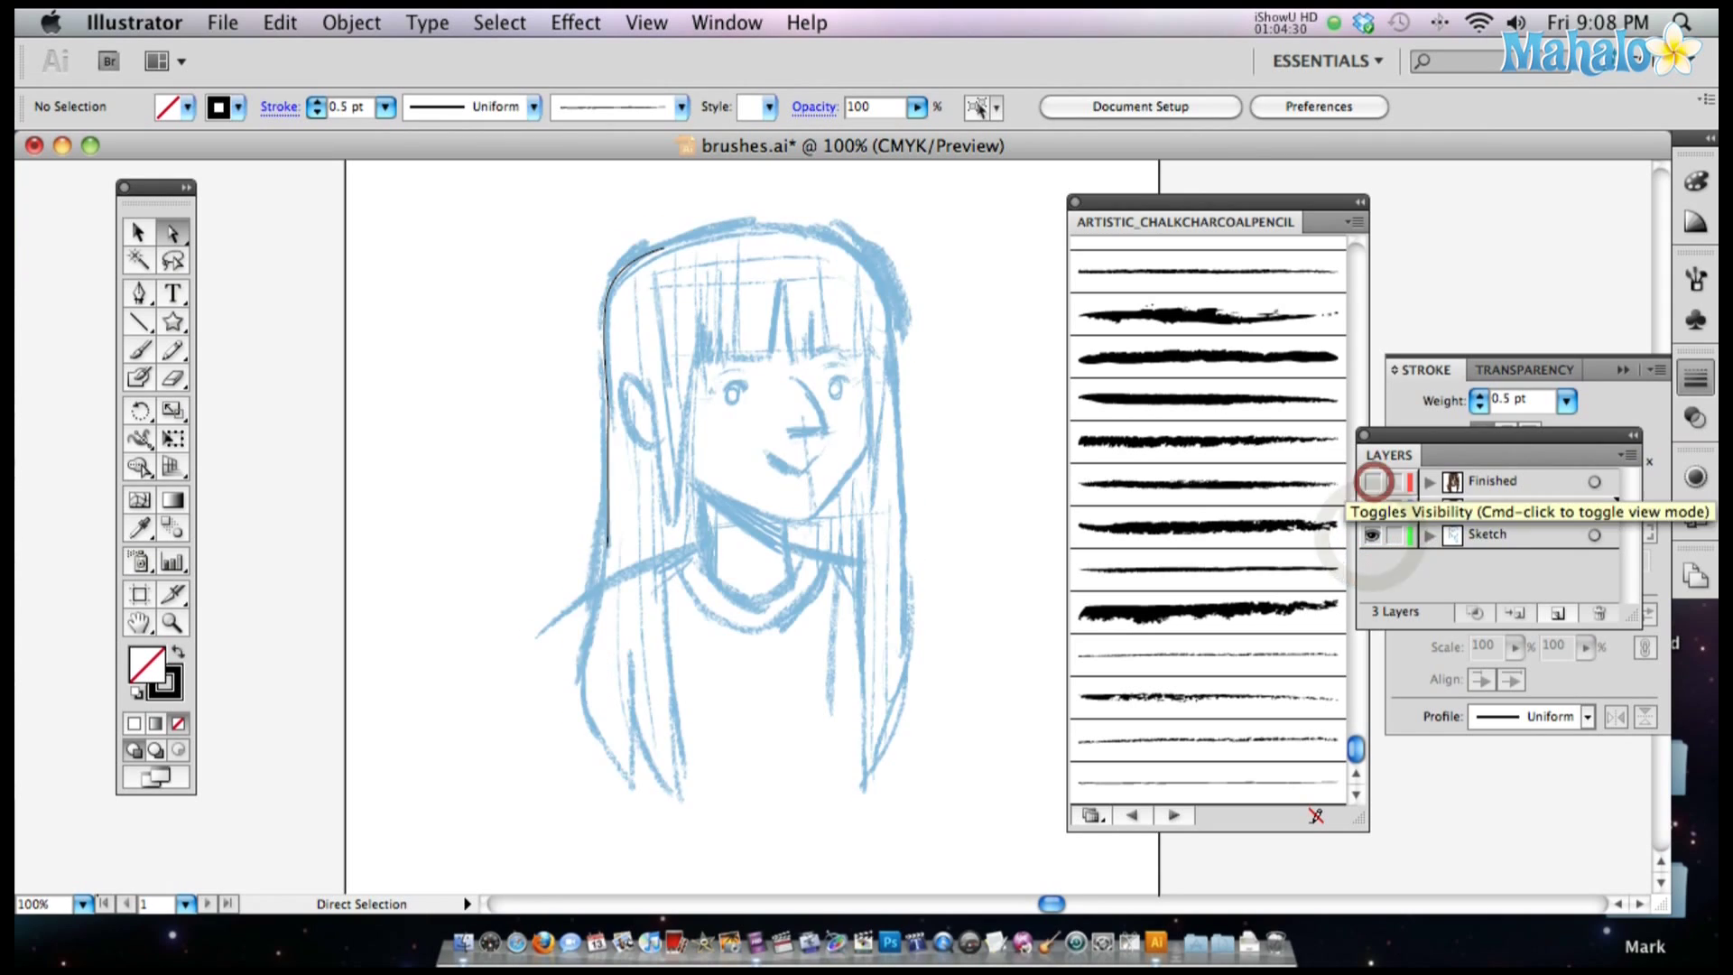
{"action": "left_click", "coordinate": [1372, 508]}
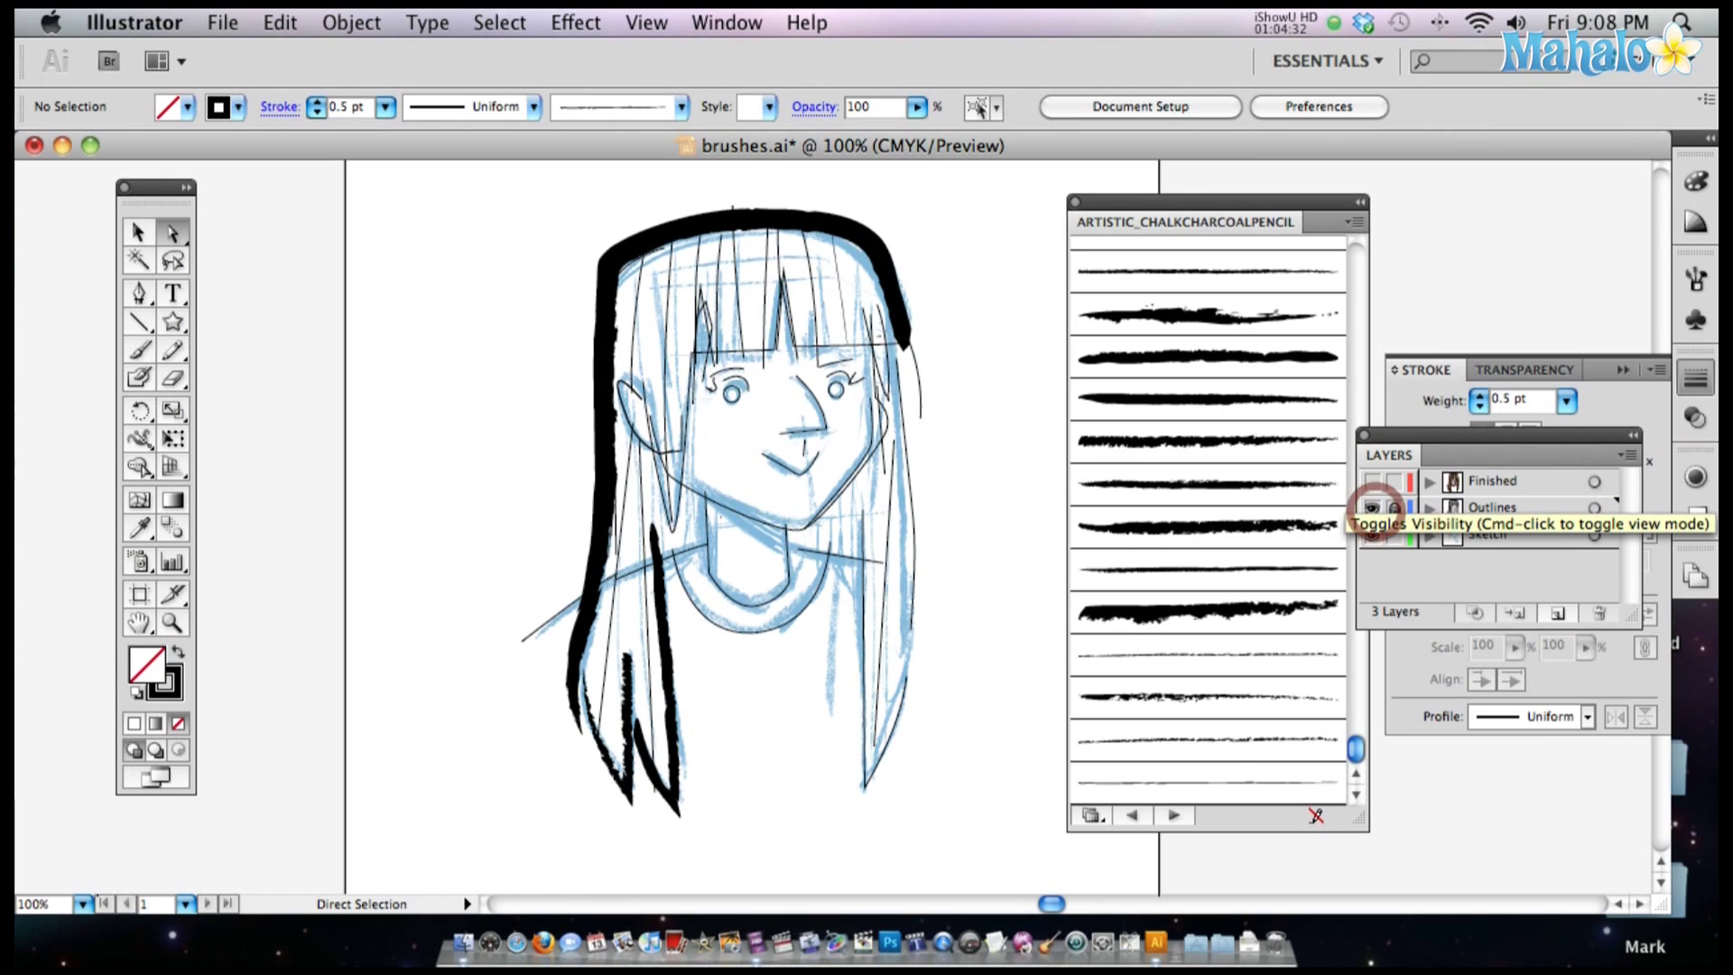
{"action": "left_click", "coordinate": [1372, 481]}
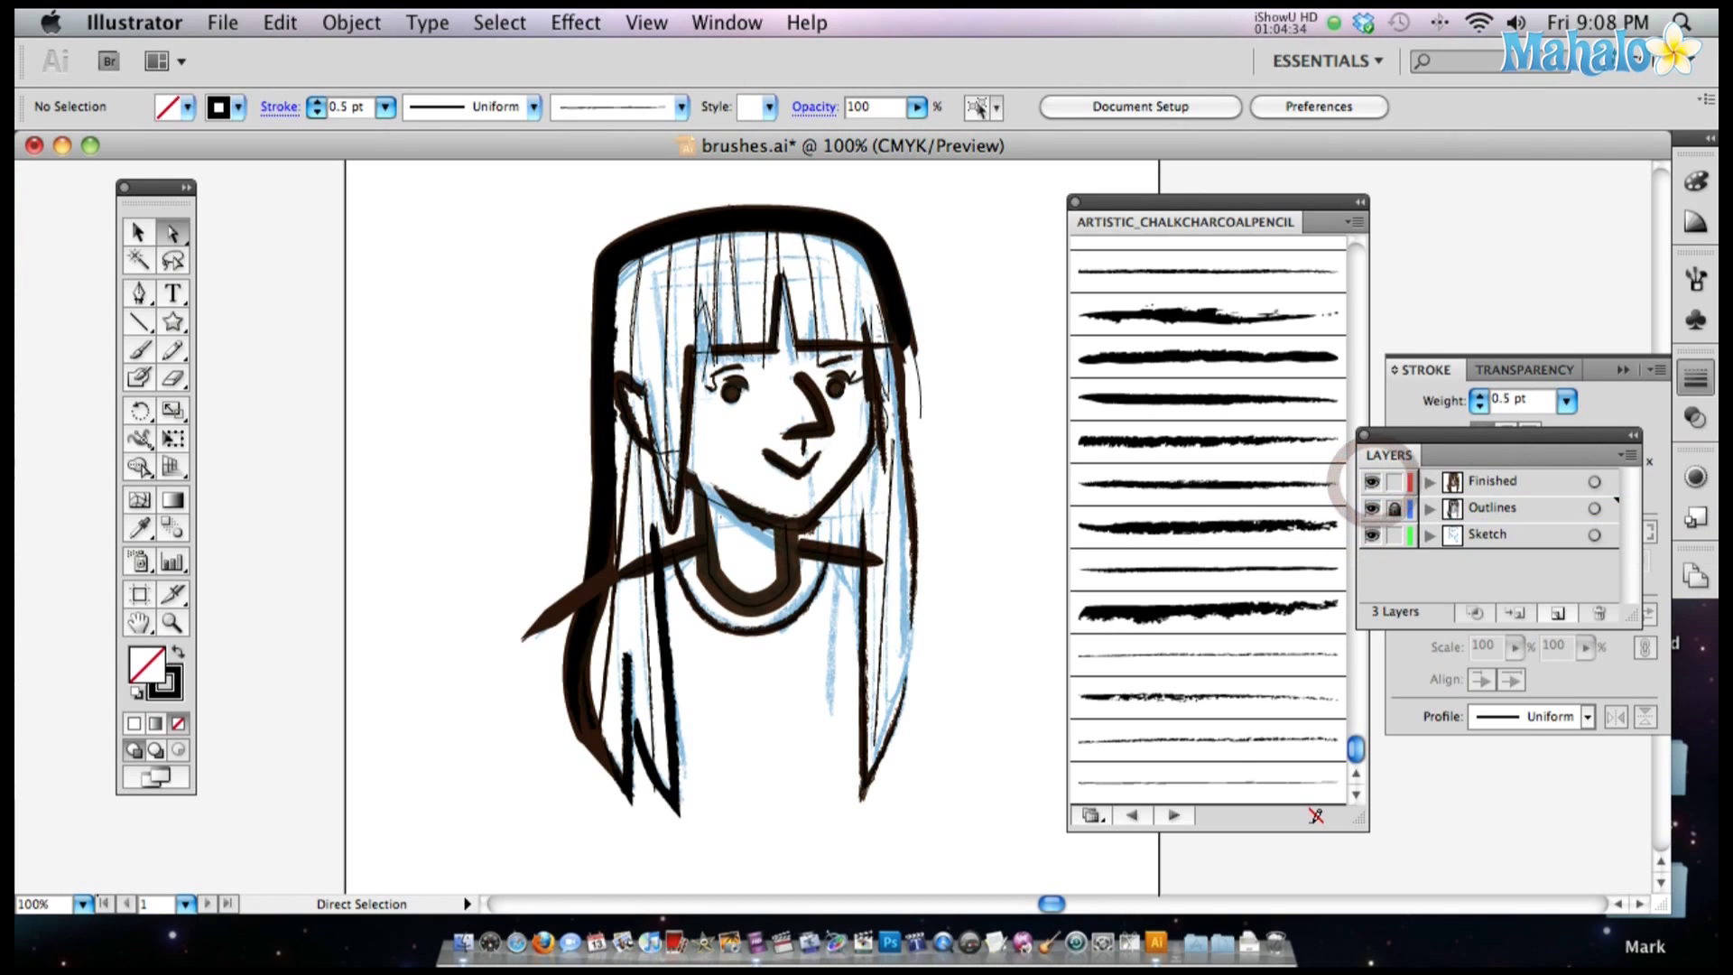
{"action": "left_click", "coordinate": [1372, 534]}
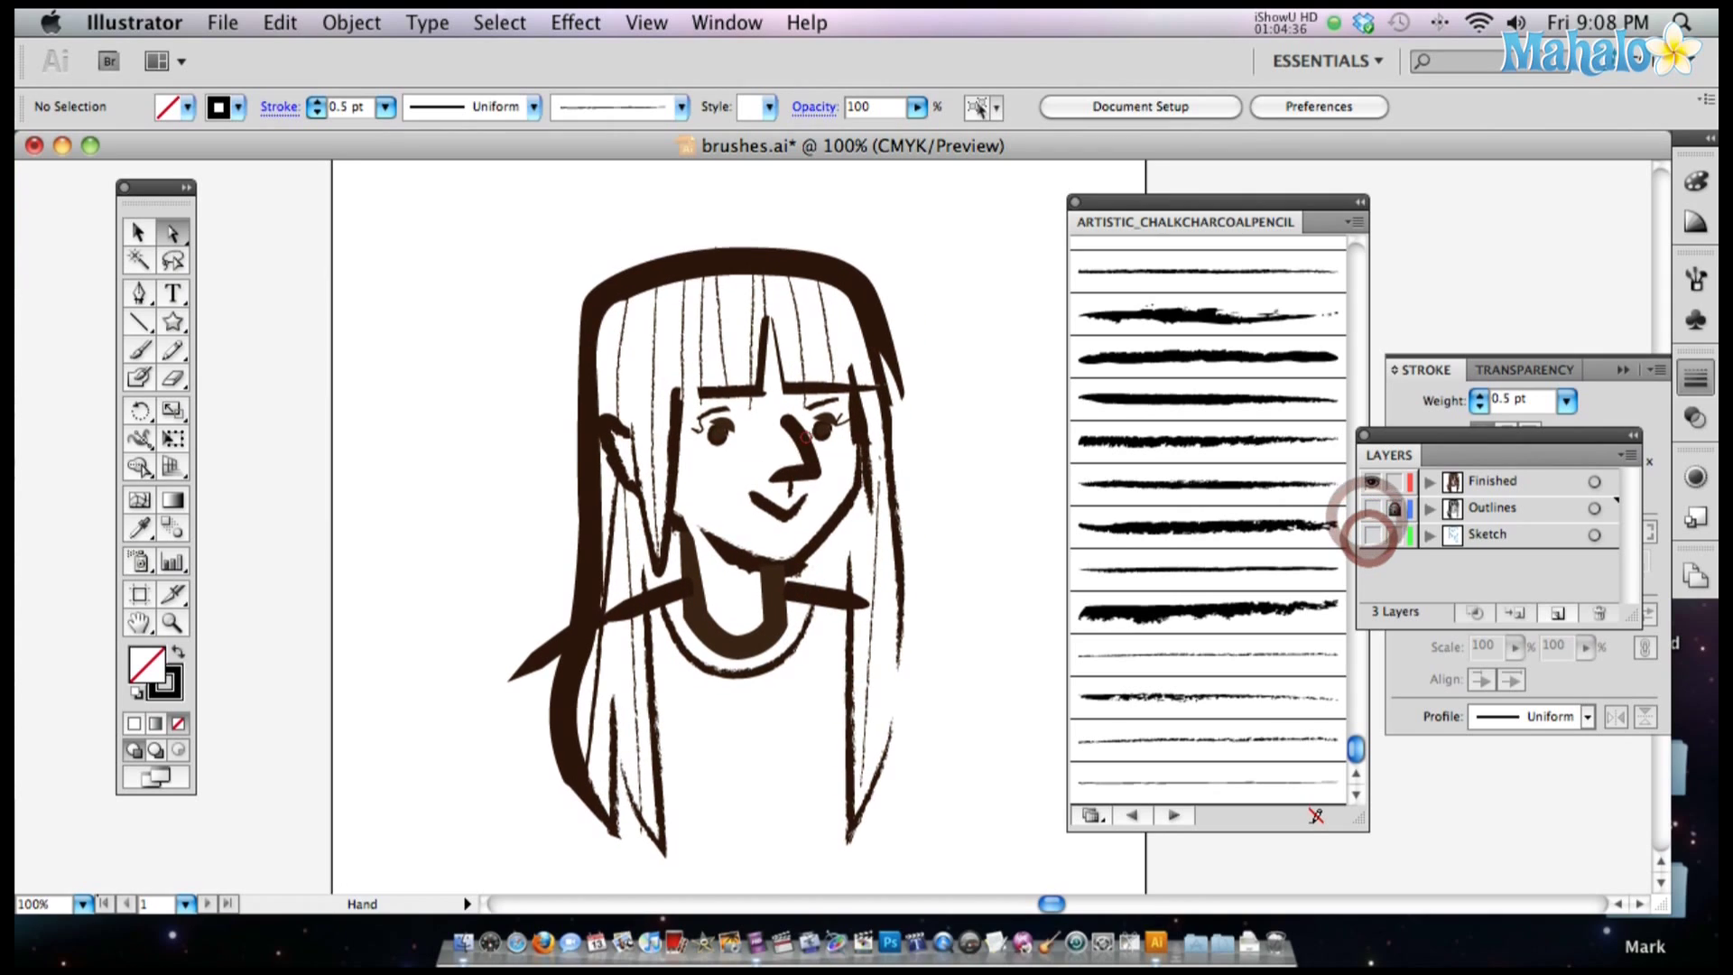
{"action": "left_click_drag", "start_coordinate": [806, 438], "coordinate": [816, 400]}
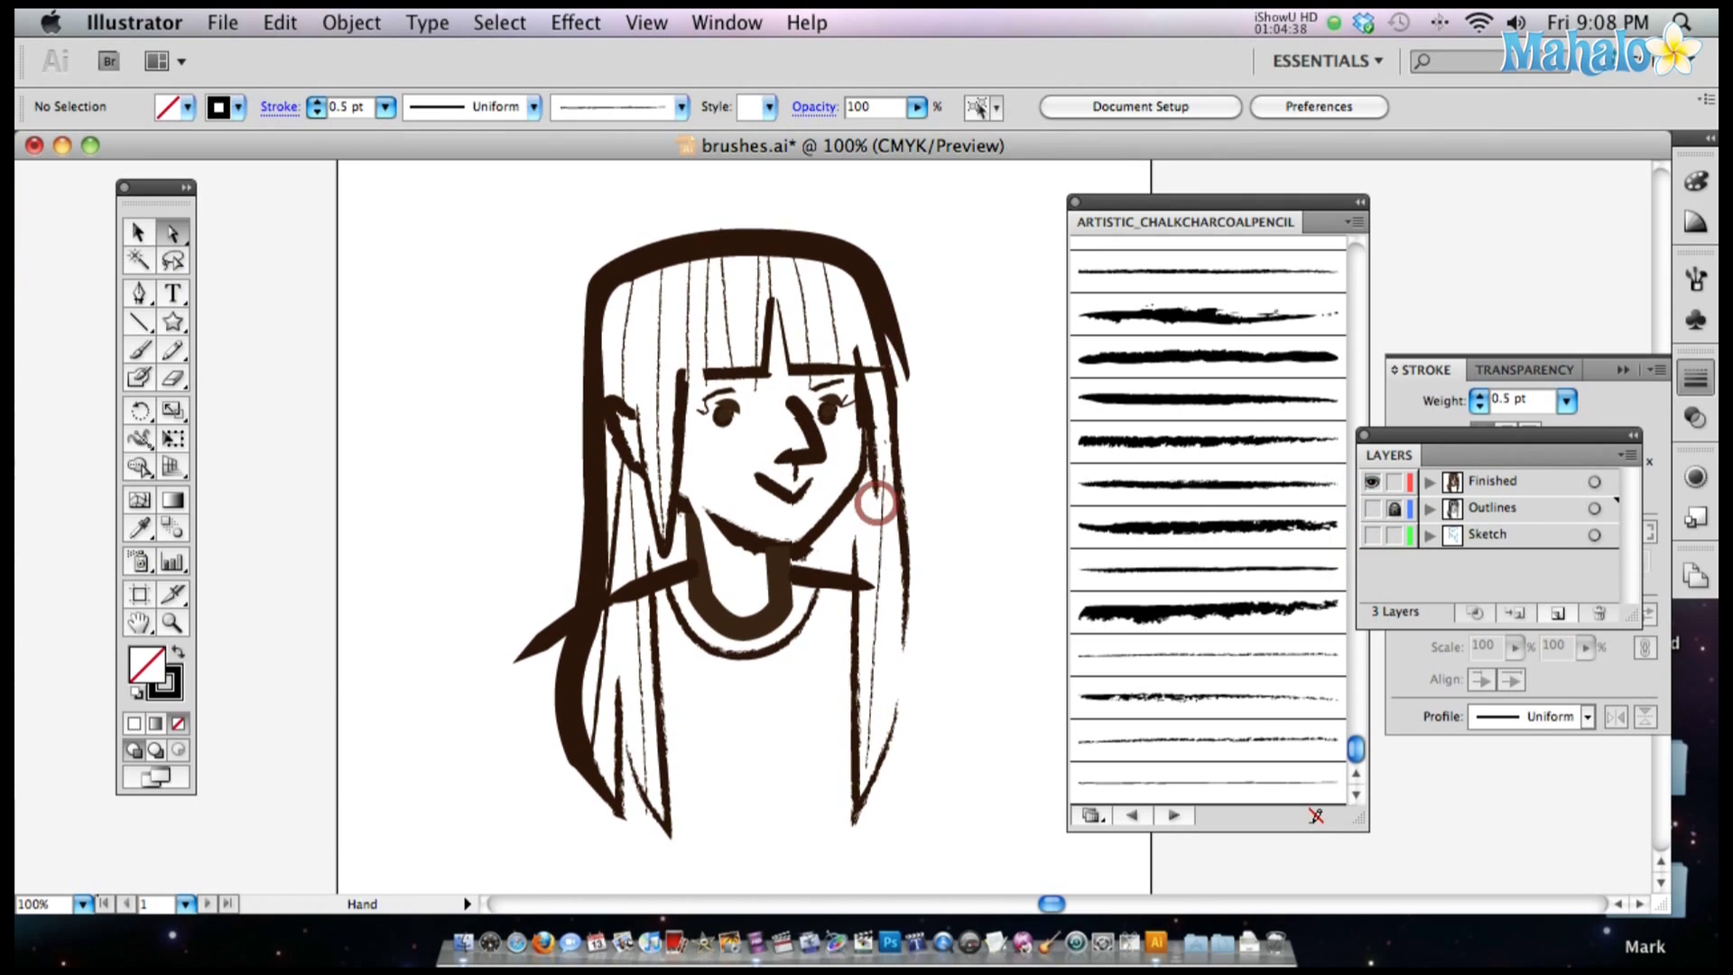
{"action": "left_click_drag", "start_coordinate": [888, 463], "coordinate": [954, 486]}
{"action": "mouse_move", "coordinate": [898, 437]}
{"action": "left_mouse_down"}
{"action": "mouse_move", "coordinate": [851, 434]}
{"action": "mouse_move", "coordinate": [903, 436]}
{"action": "left_mouse_up"}
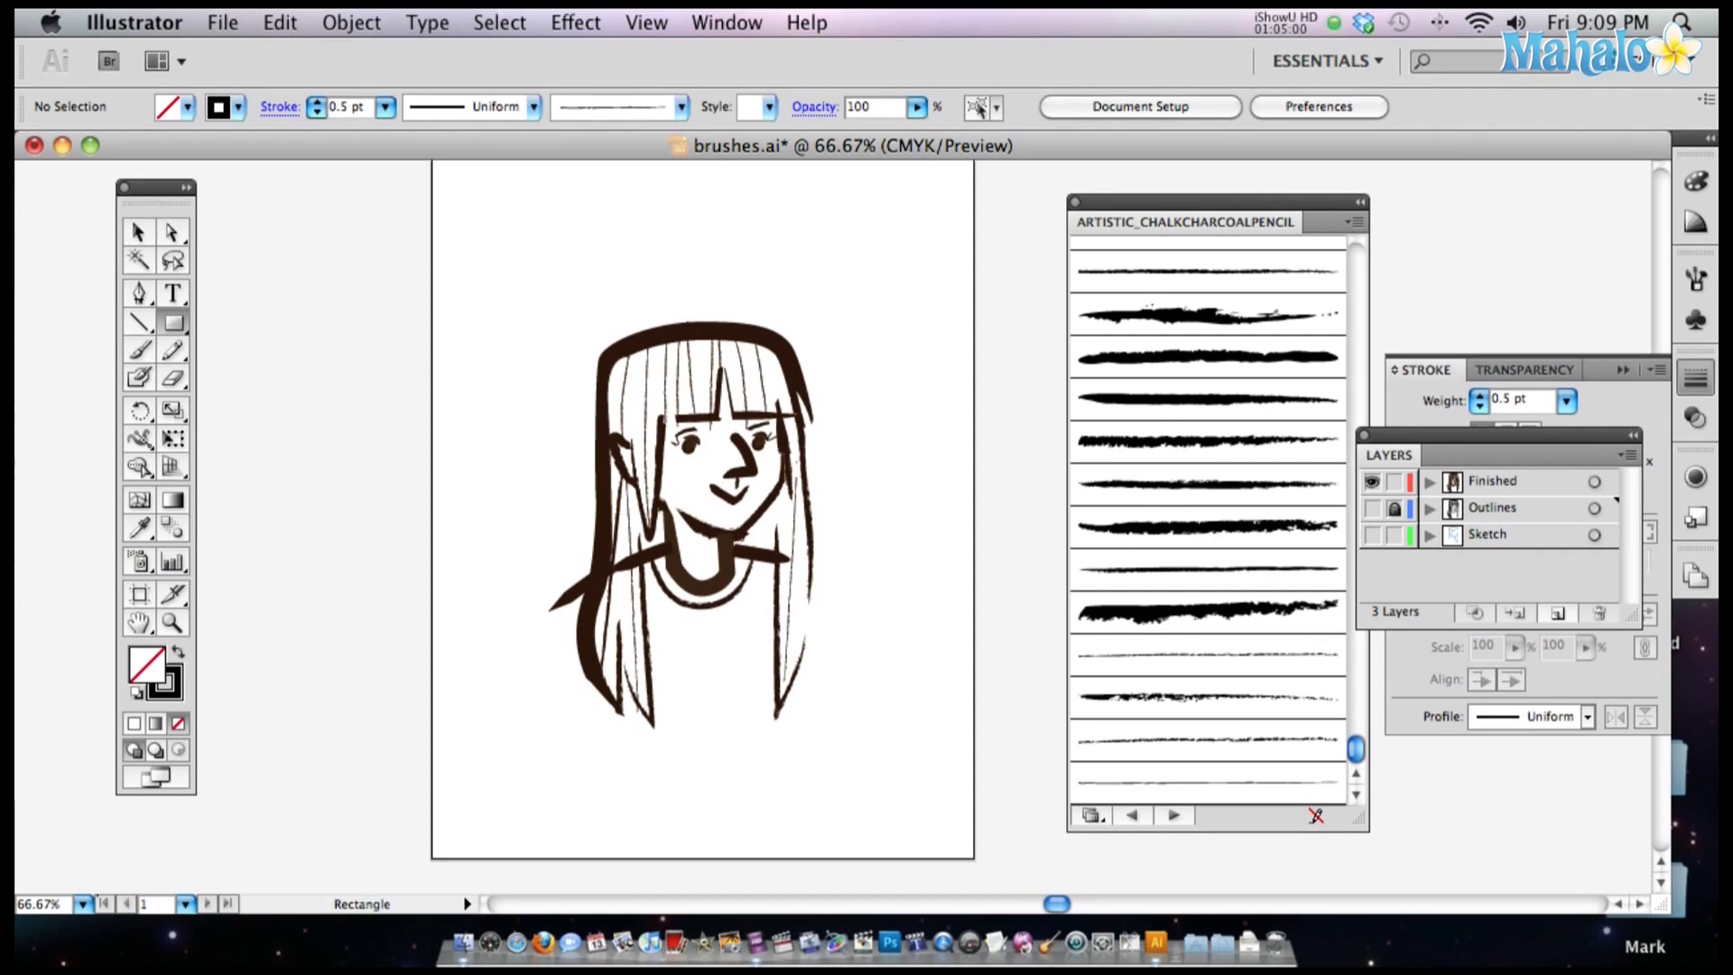
Open the Borders_Frames brush library and enlarge it to show its frame brushes.
{"action": "left_click", "coordinate": [727, 23]}
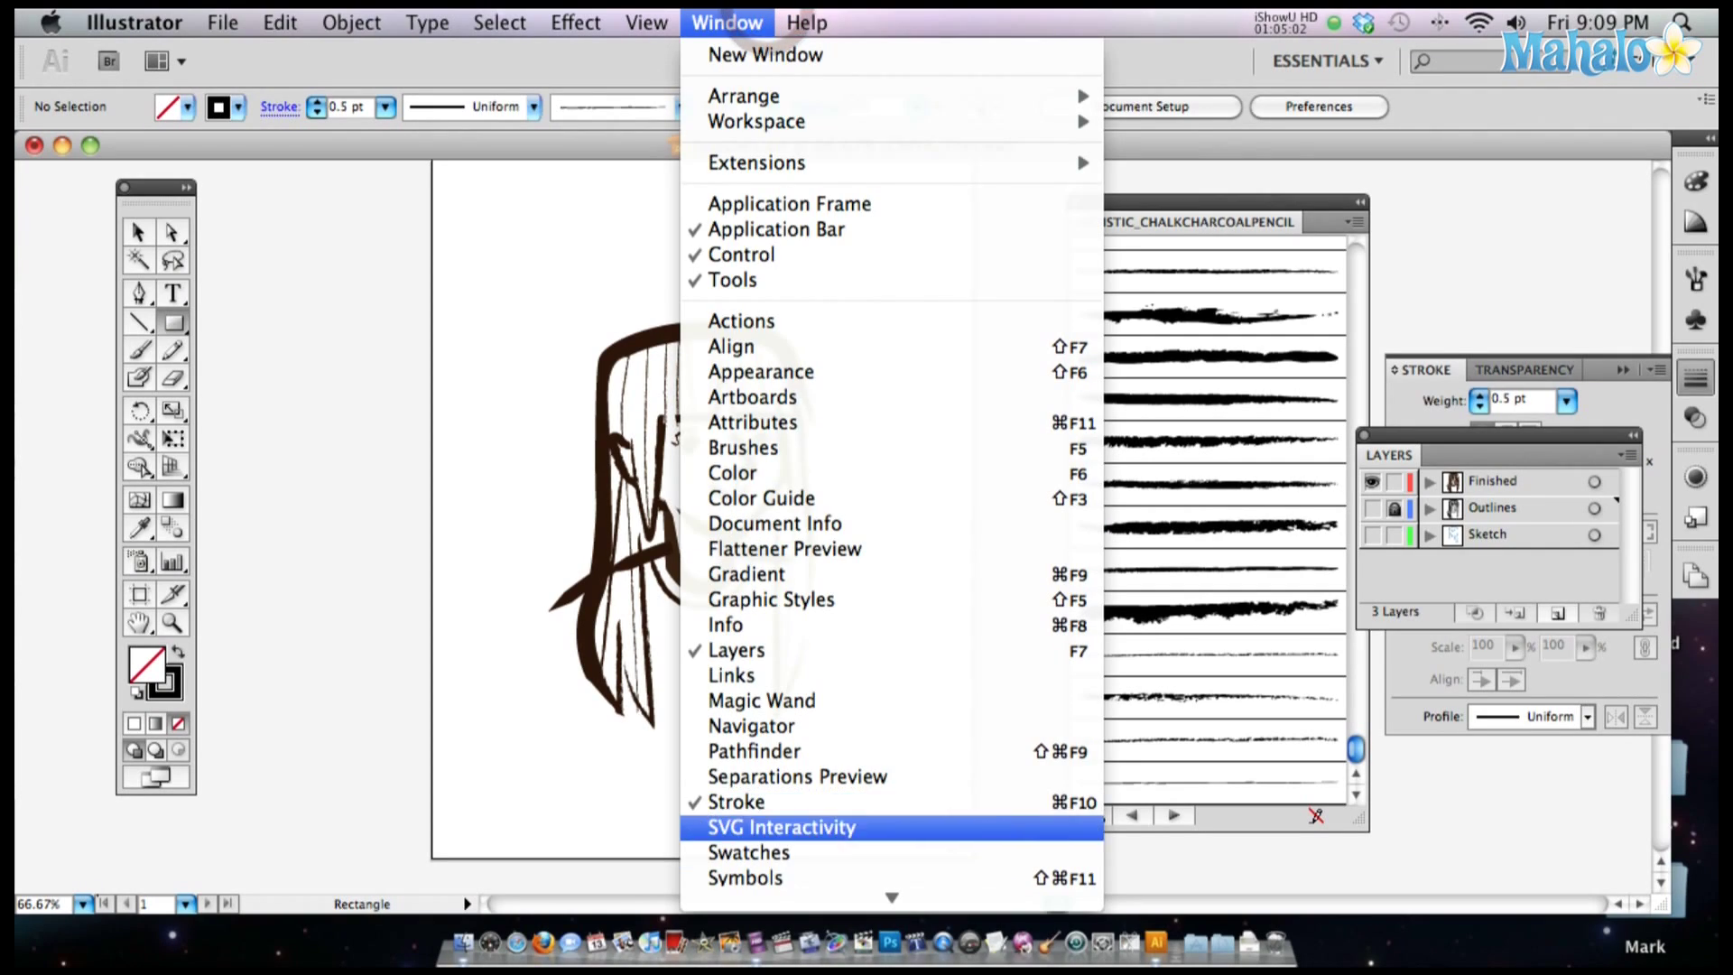
{"action": "mouse_move", "coordinate": [776, 774]}
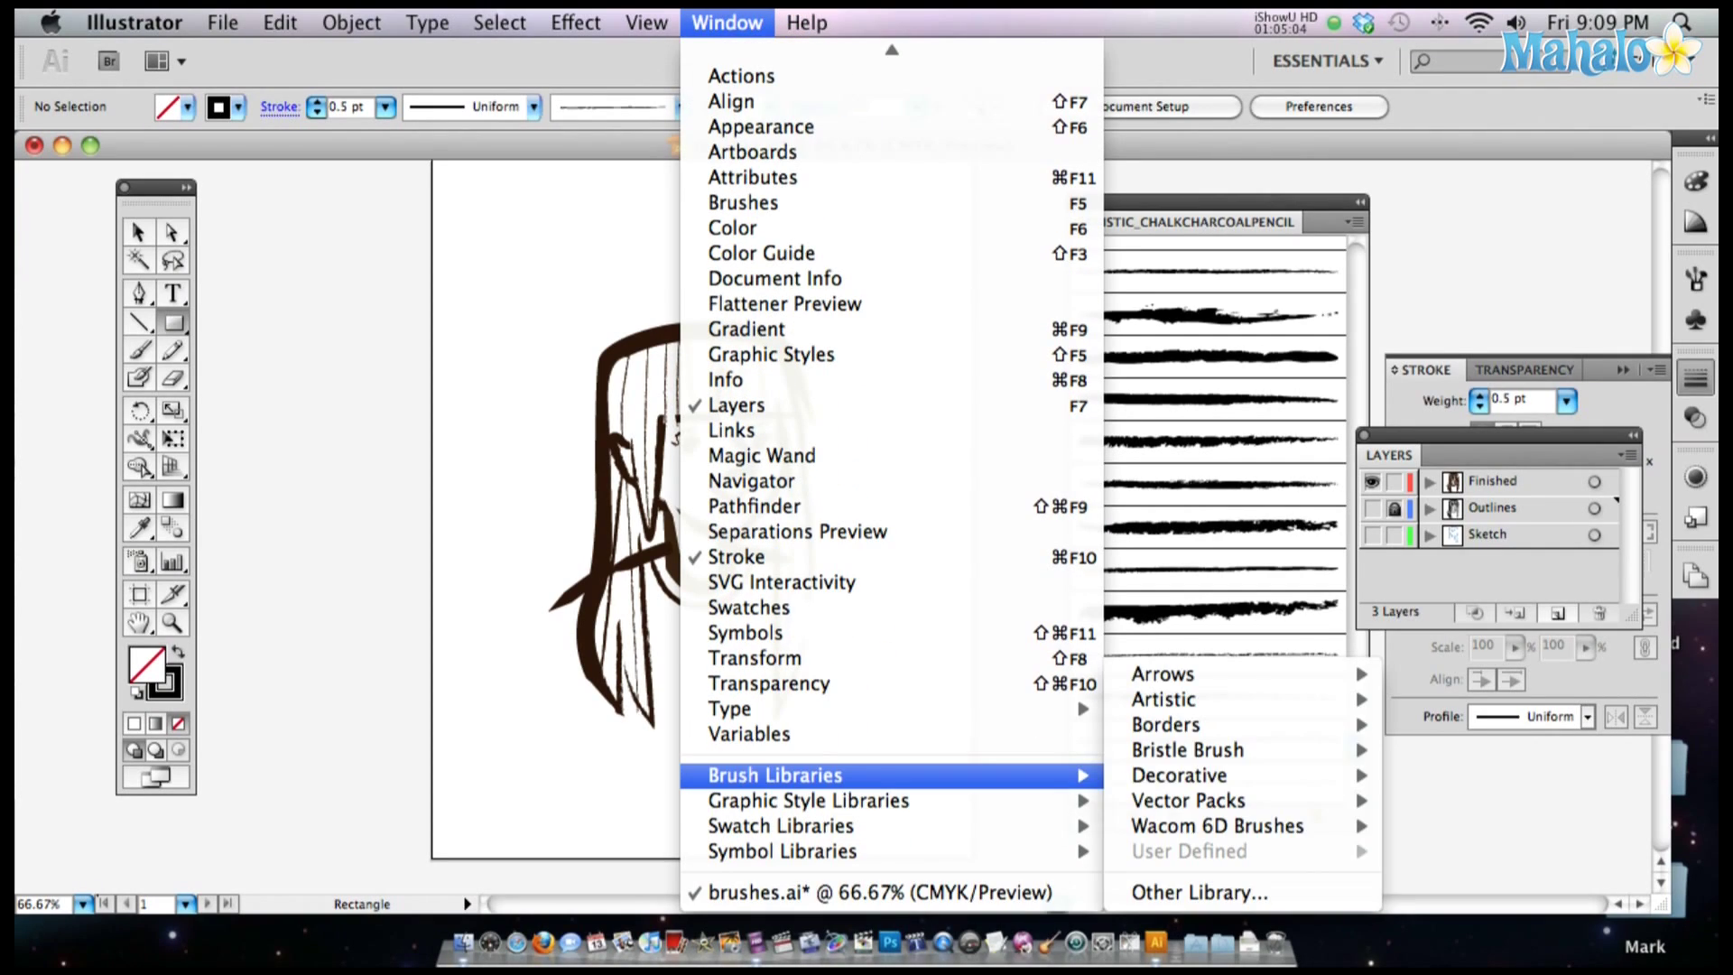
{"action": "mouse_move", "coordinate": [1182, 774]}
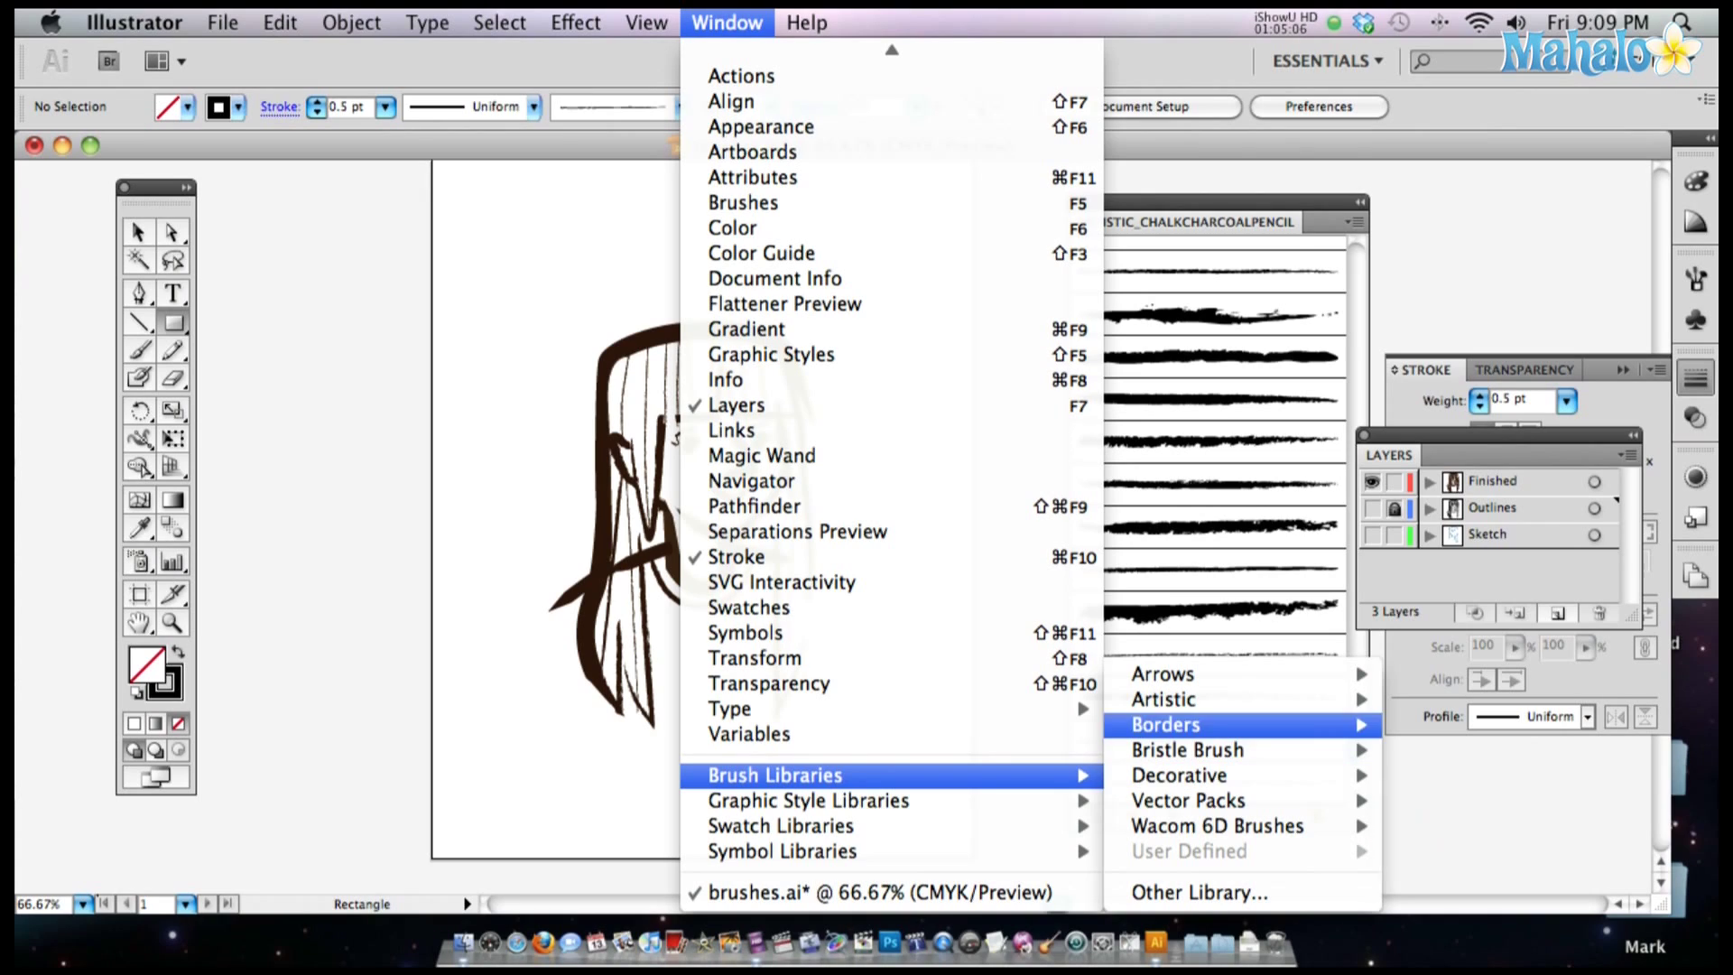
{"action": "mouse_move", "coordinate": [1165, 699]}
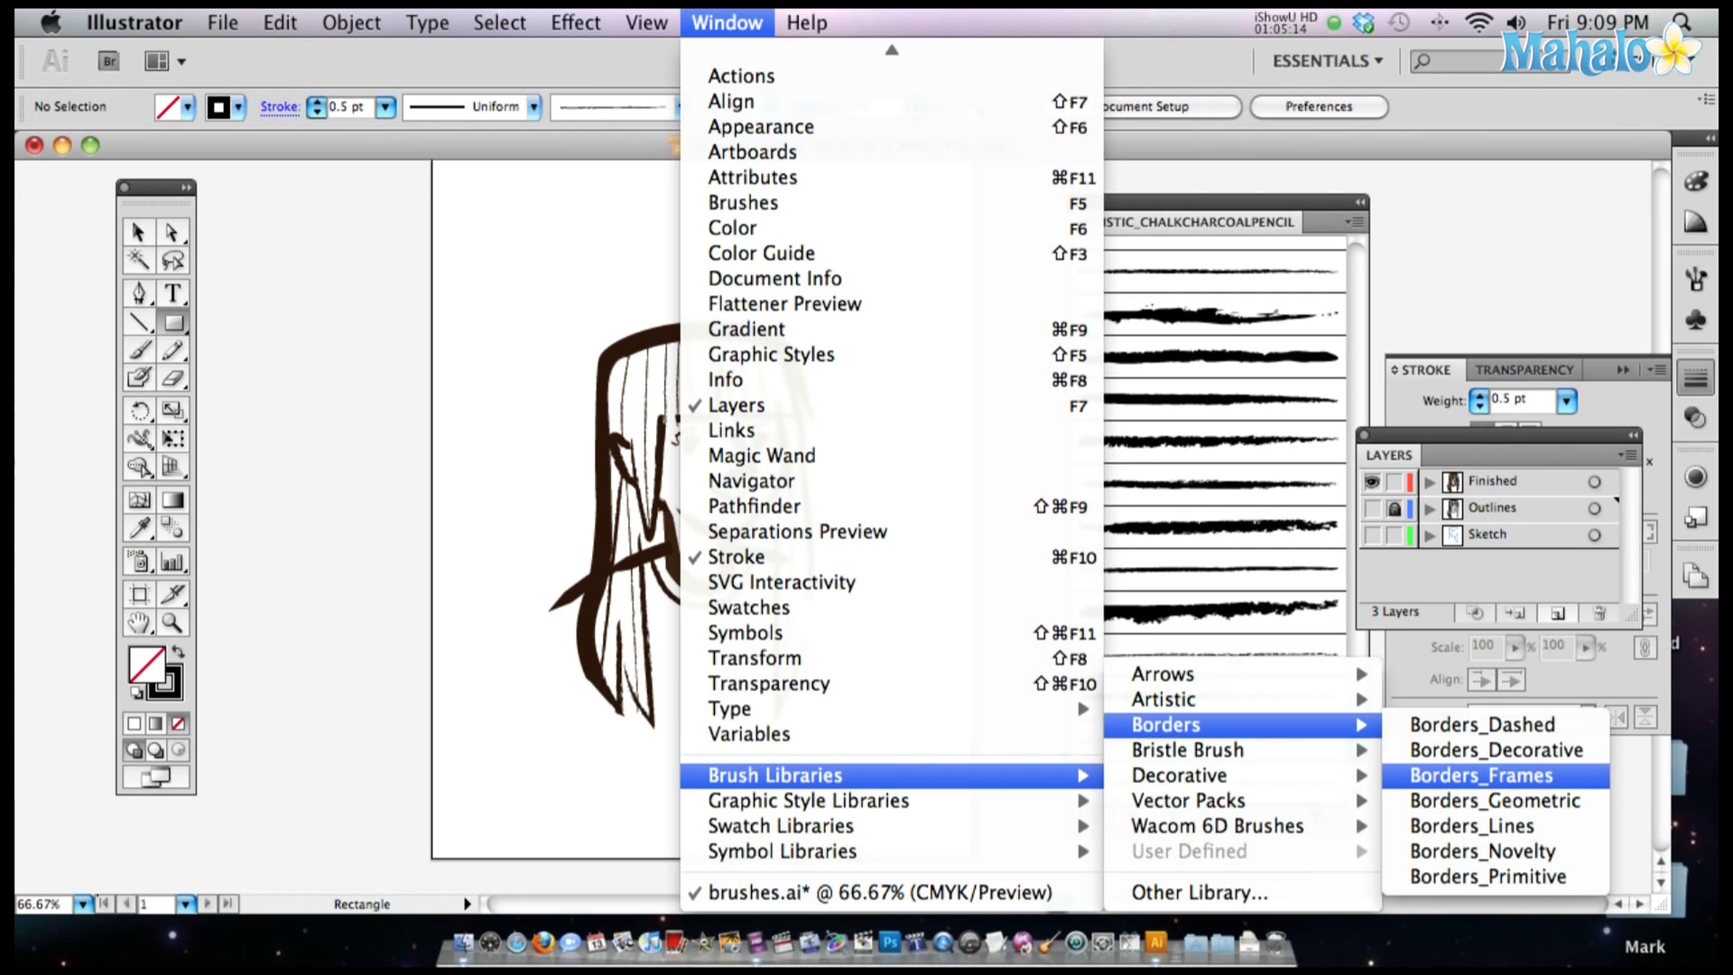
{"action": "left_click", "coordinate": [1534, 776]}
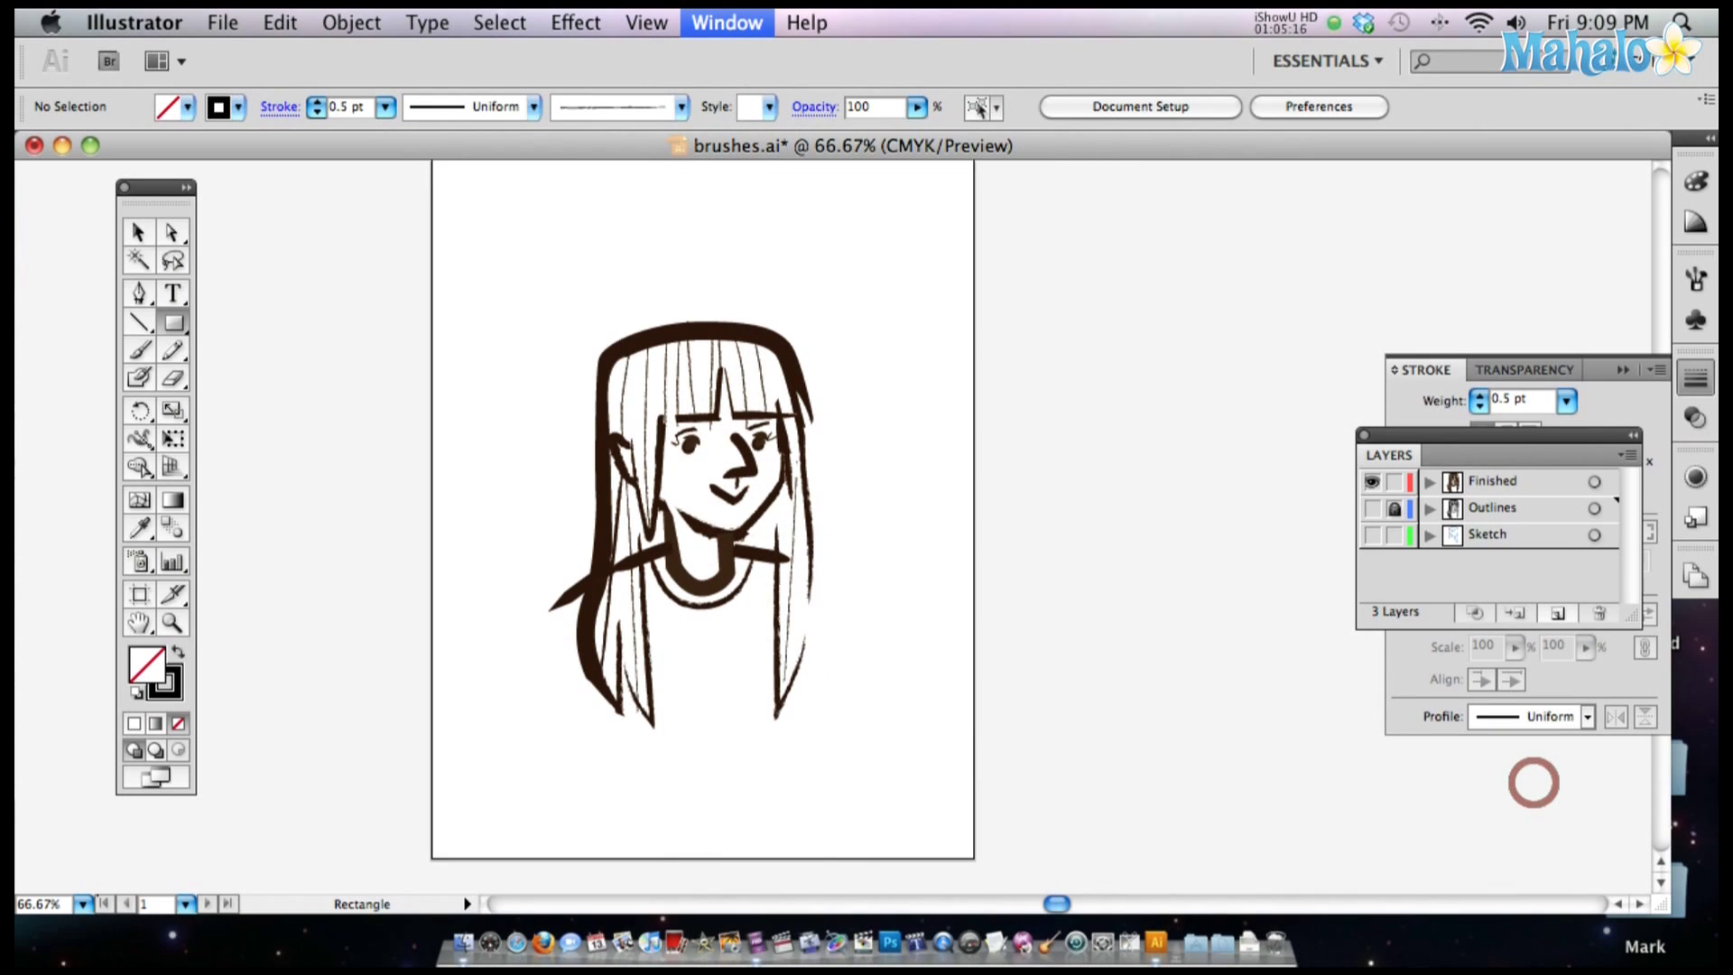
{"action": "left_click_drag", "start_coordinate": [1342, 374], "coordinate": [1346, 767]}
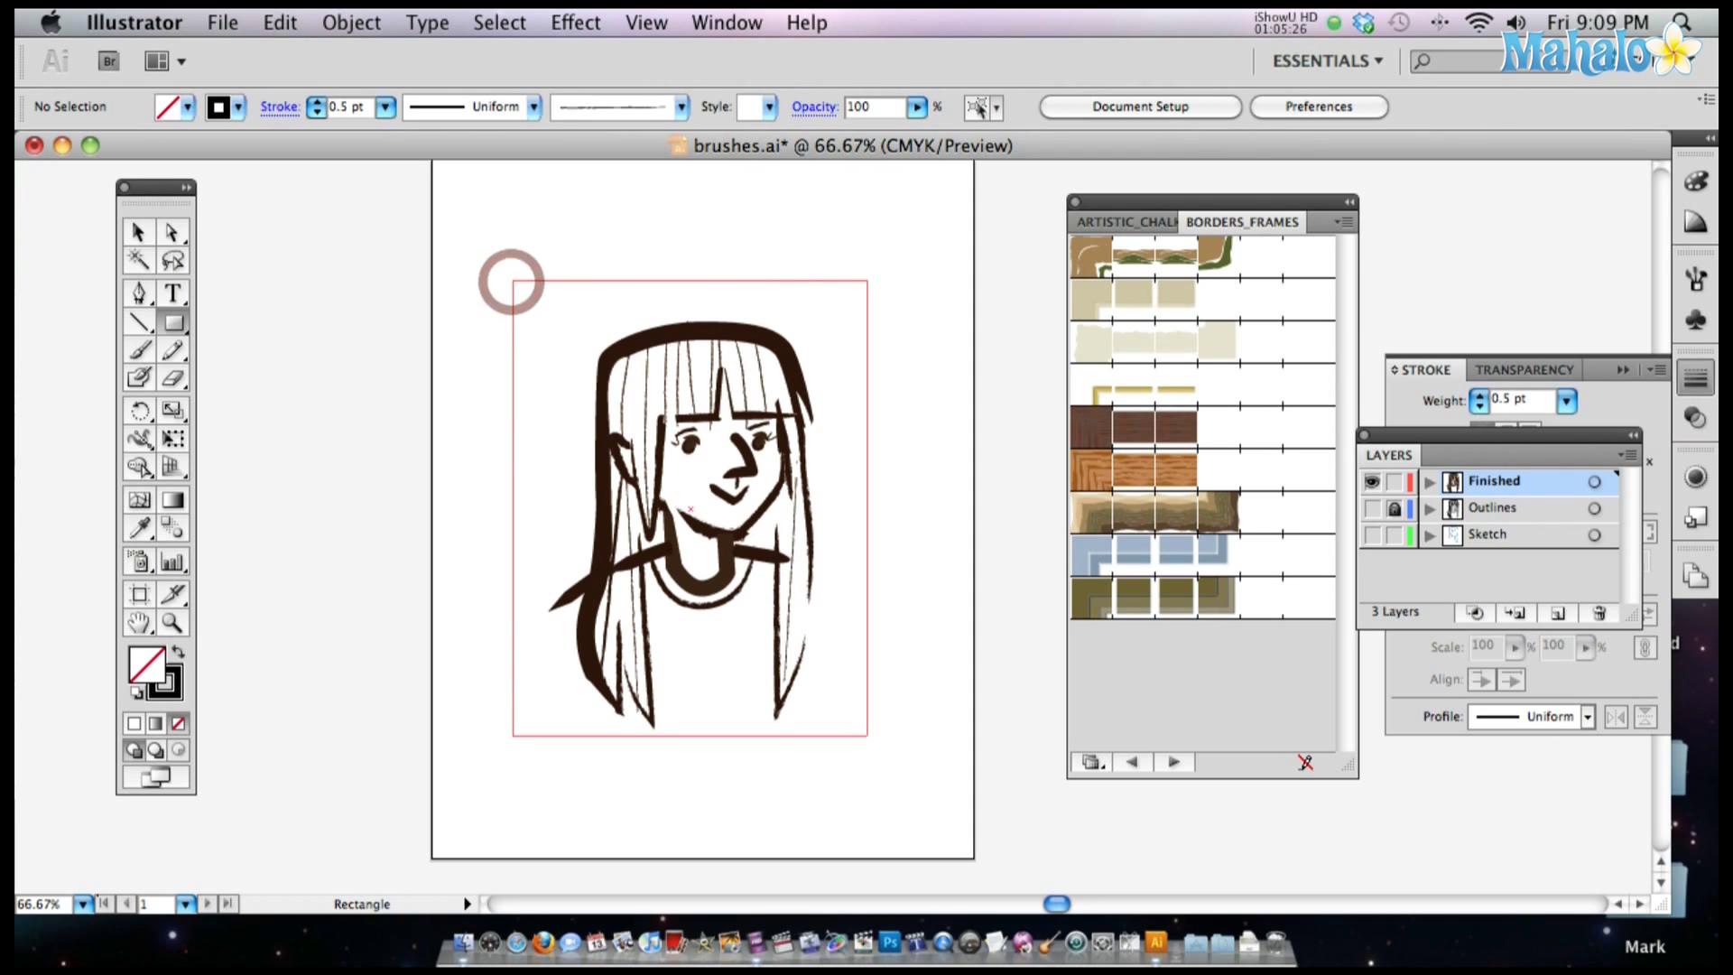
Draw a rectangle around the portrait on the Finished layer and apply the Oak frame brush to it.
{"action": "left_click", "coordinate": [512, 282]}
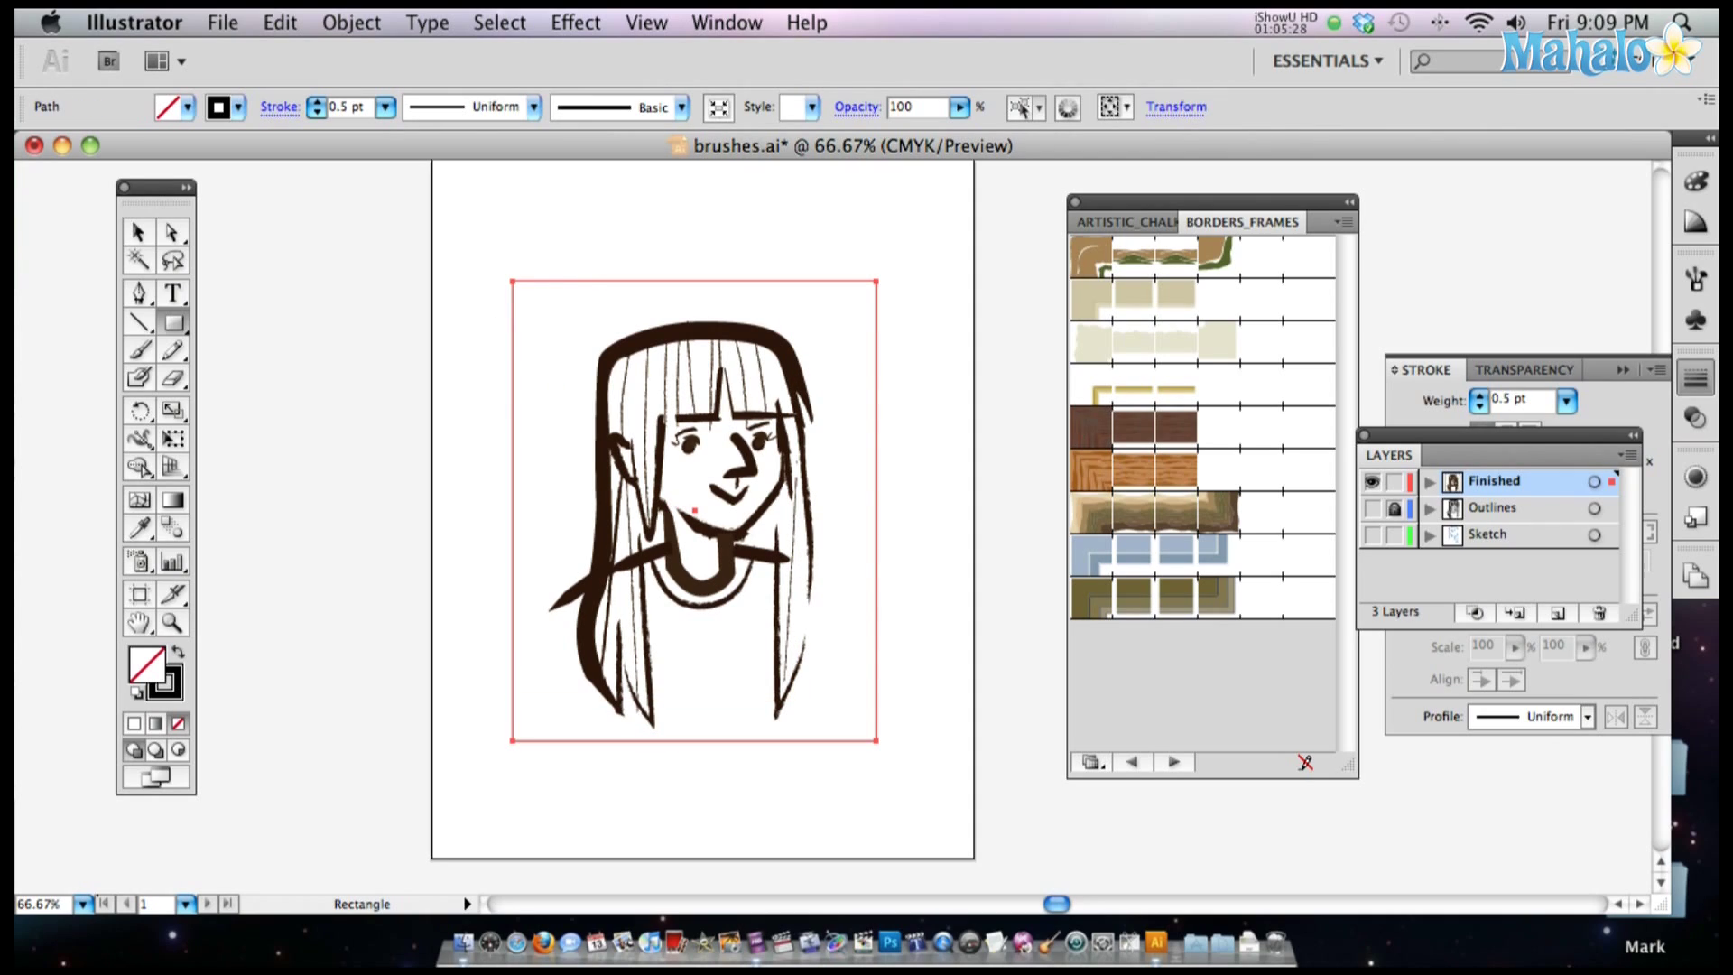
{"action": "left_click", "coordinate": [1176, 470]}
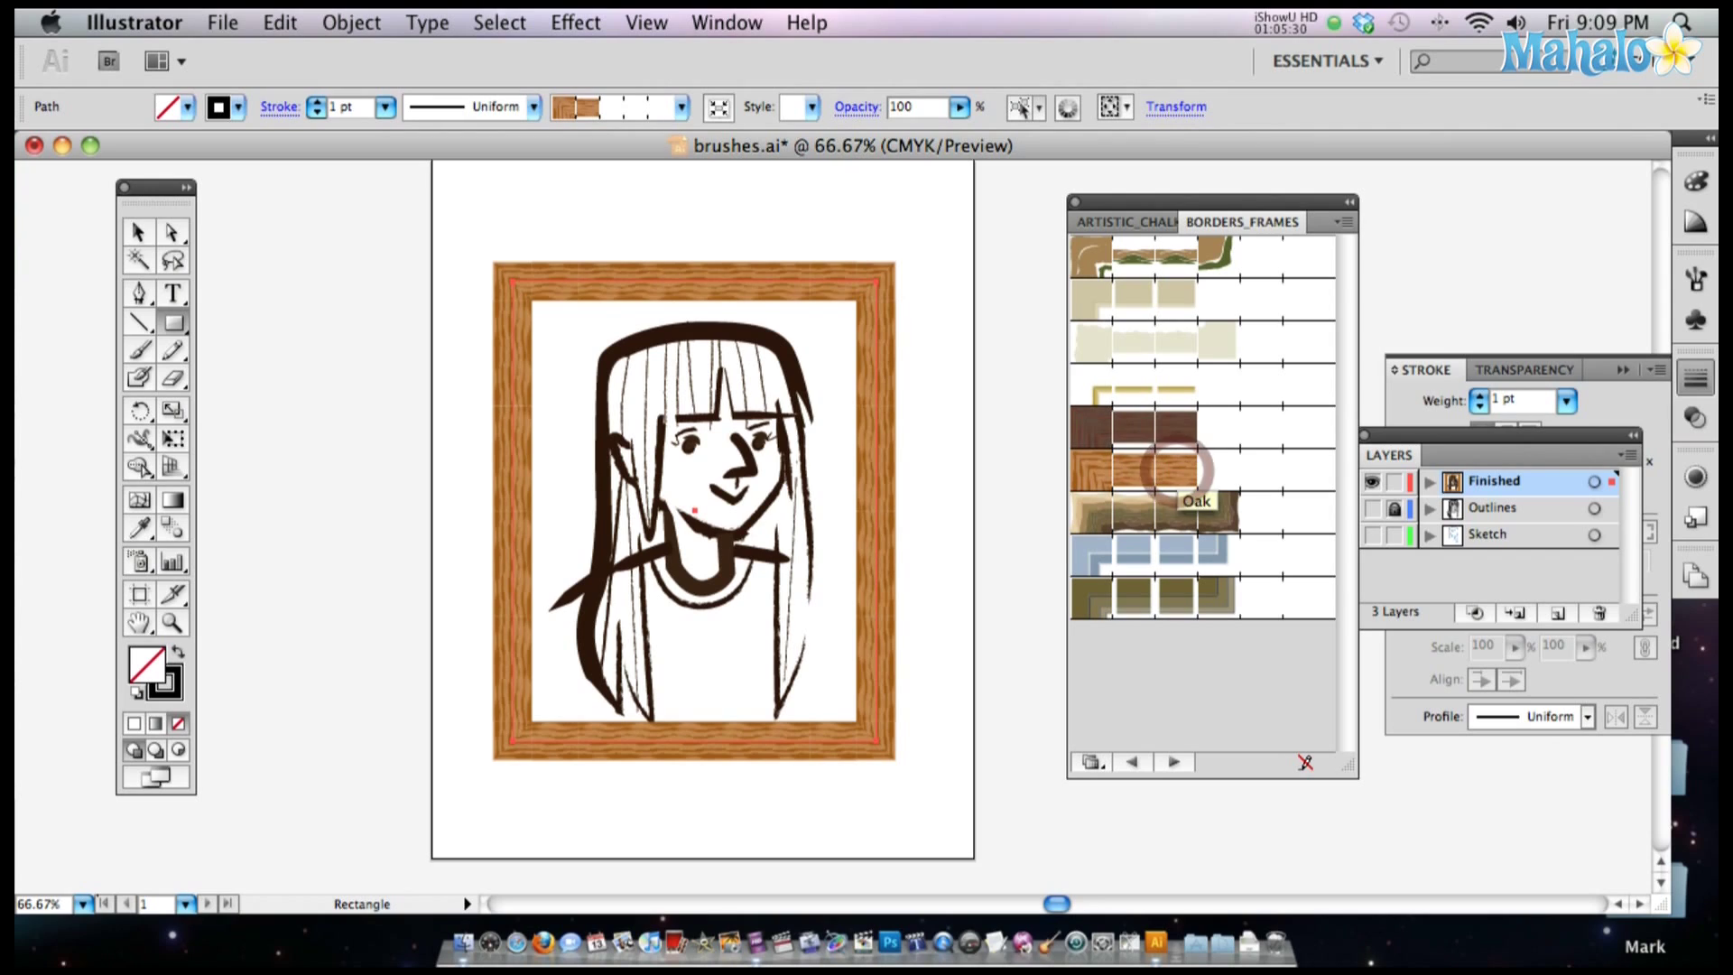
{"action": "left_click", "coordinate": [139, 230]}
{"action": "left_click", "coordinate": [301, 269]}
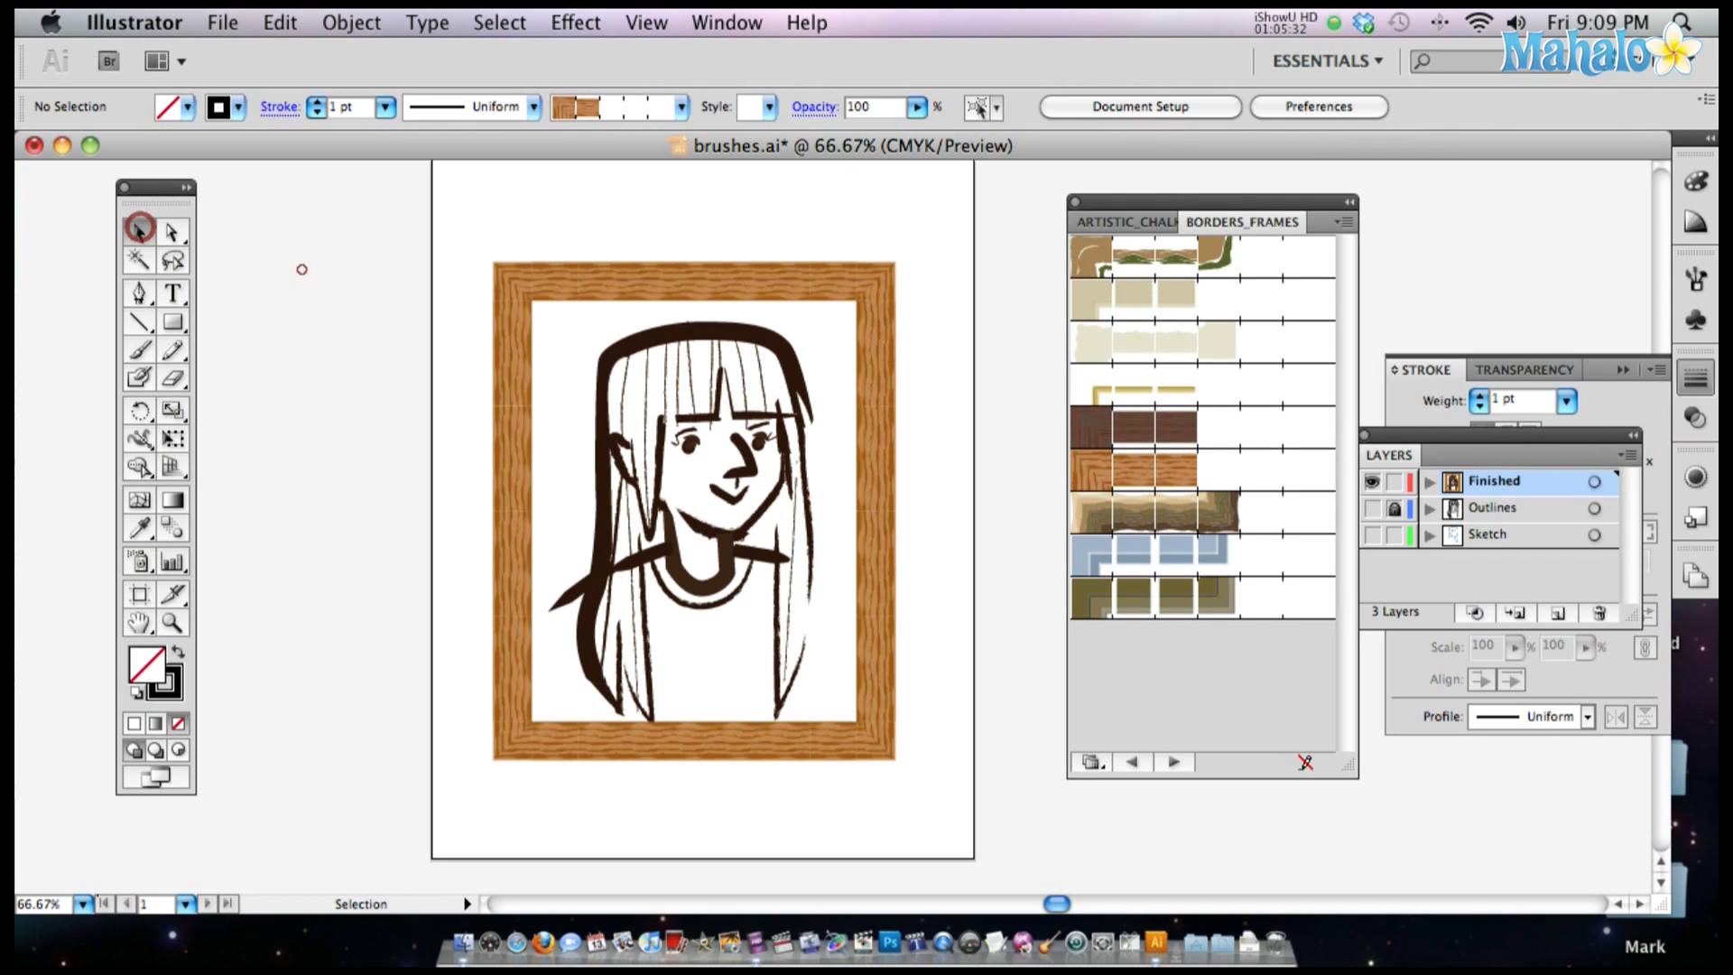
{"action": "left_click_drag", "start_coordinate": [865, 493], "coordinate": [897, 495]}
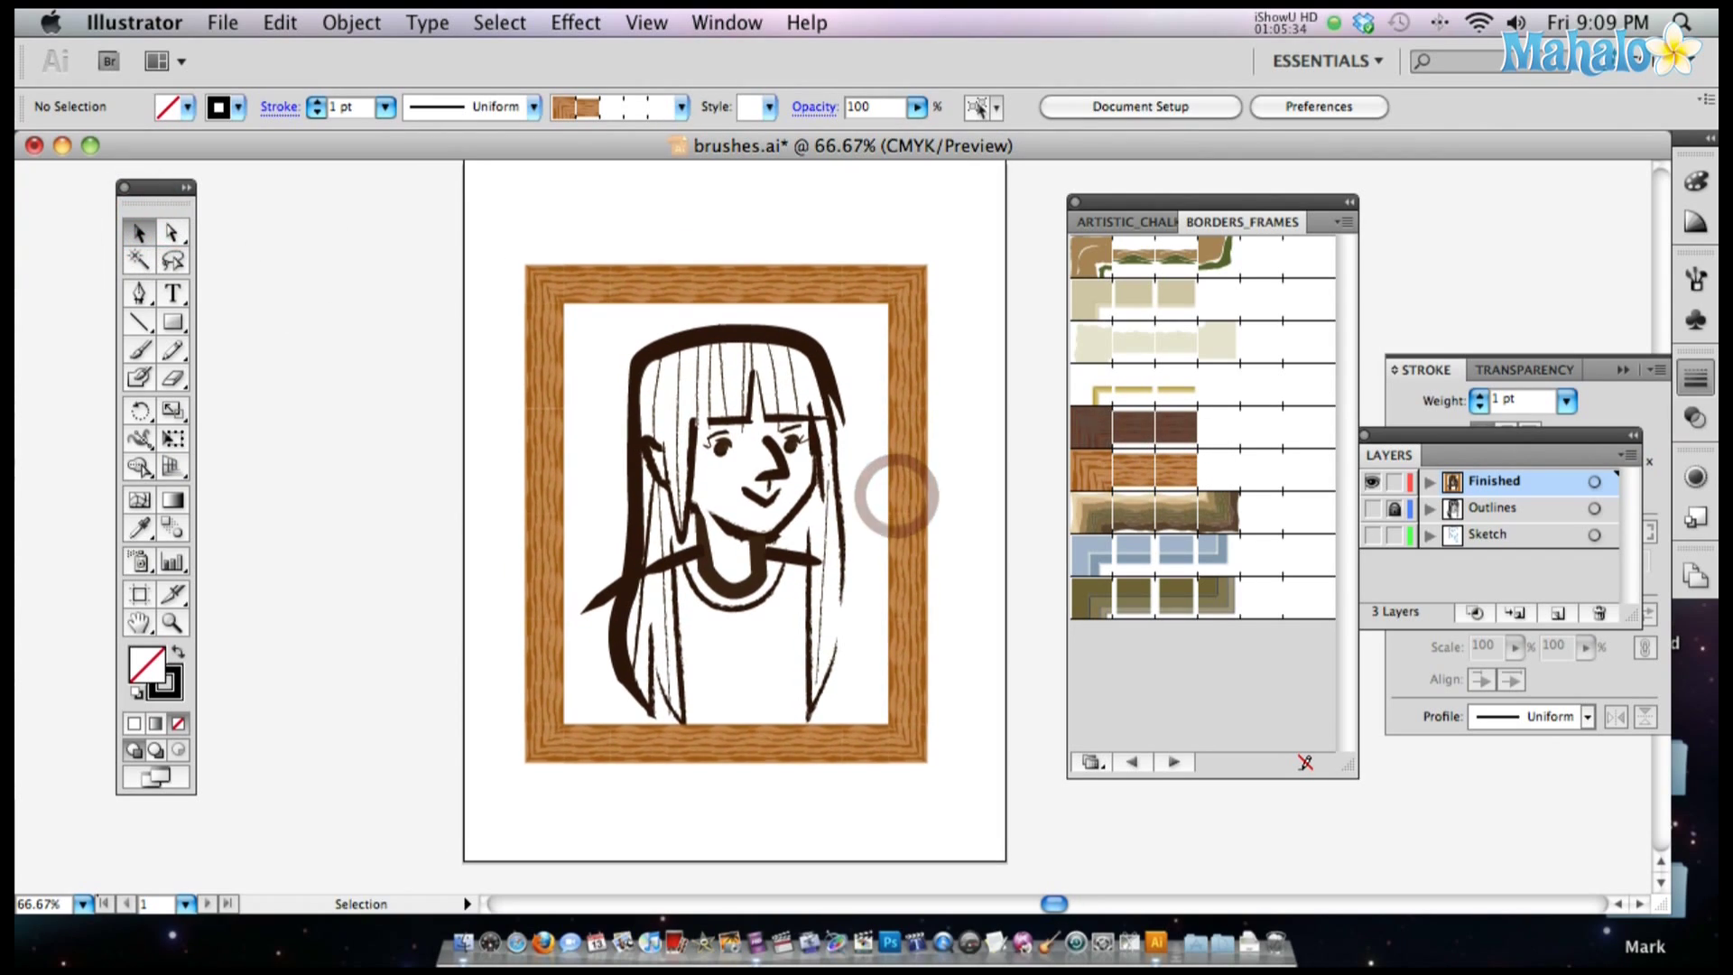